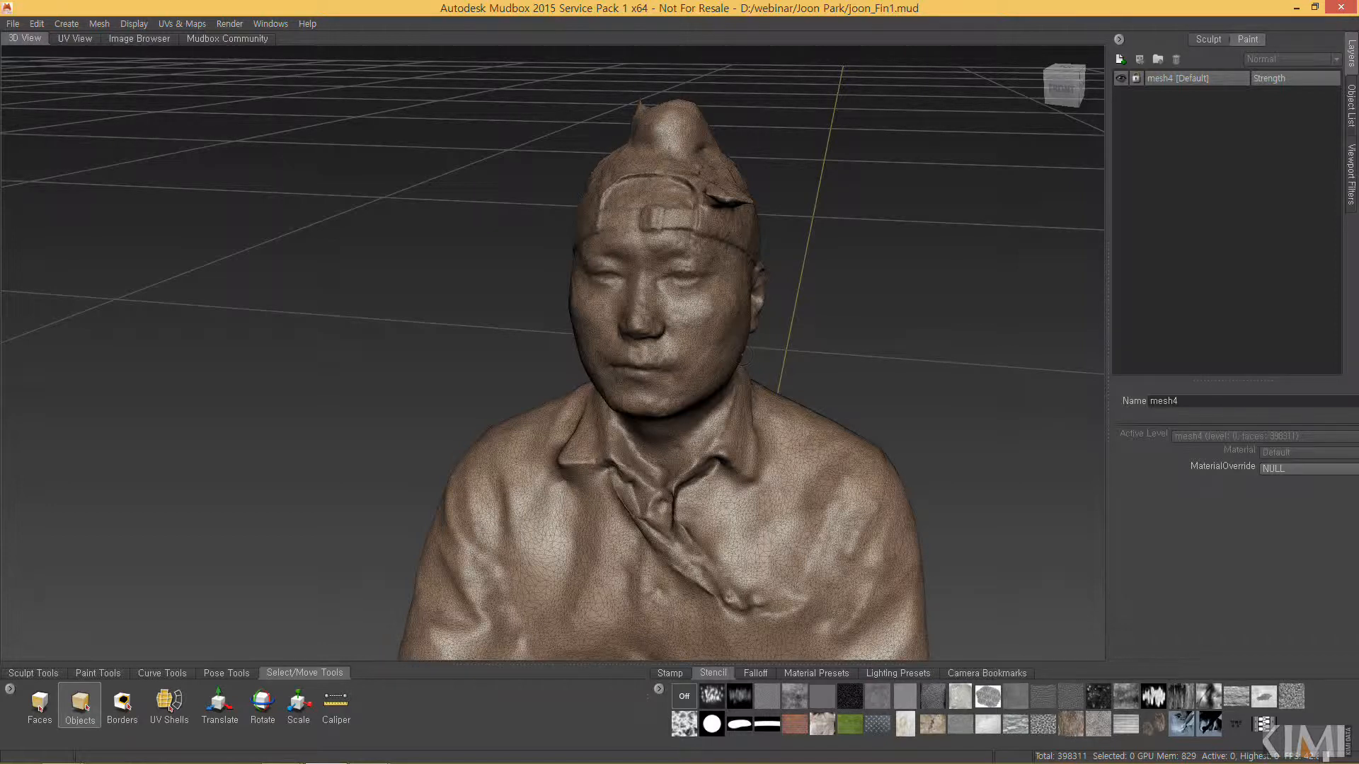
Turn to a frontal view of the bust and select mesh4 in the Object List
alt+drag(741, 360, 695, 386)
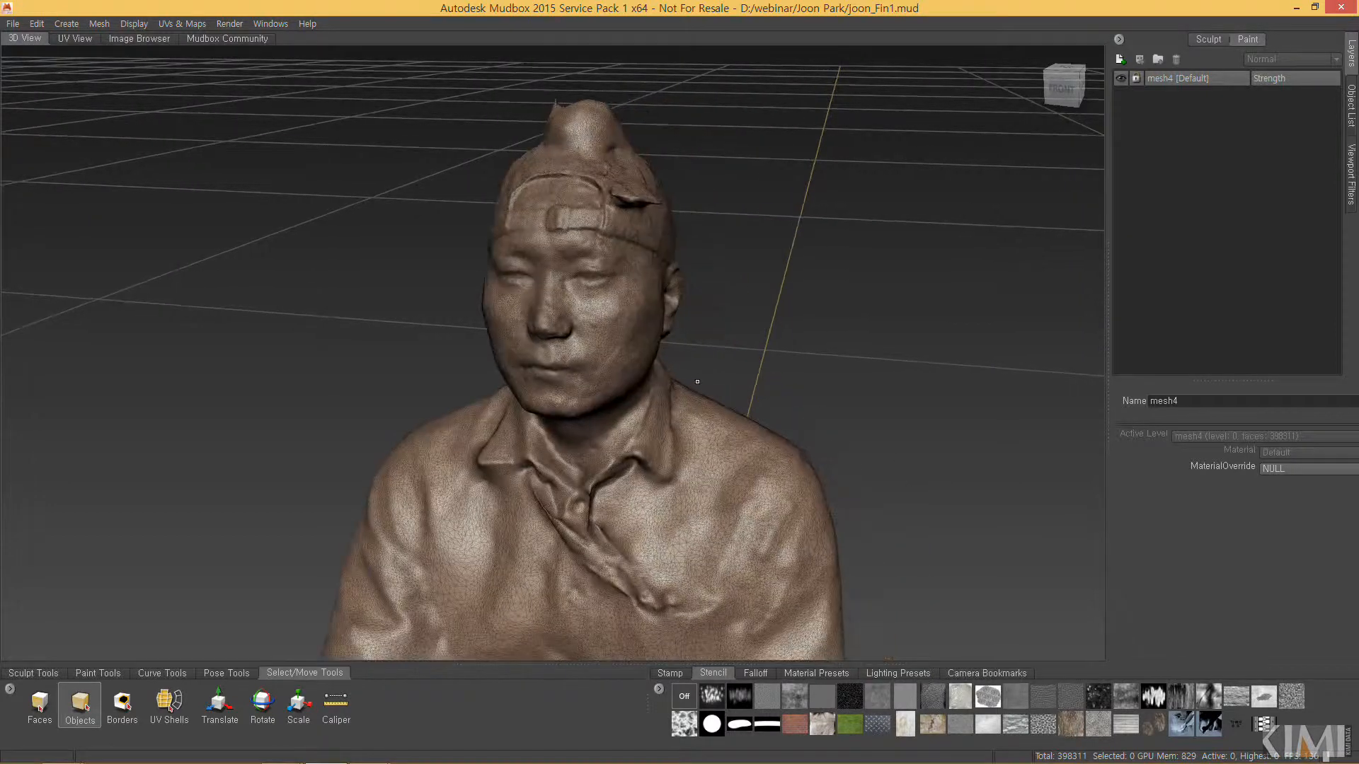
alt+right_drag(695, 385, 601, 418)
alt+drag(602, 418, 625, 414)
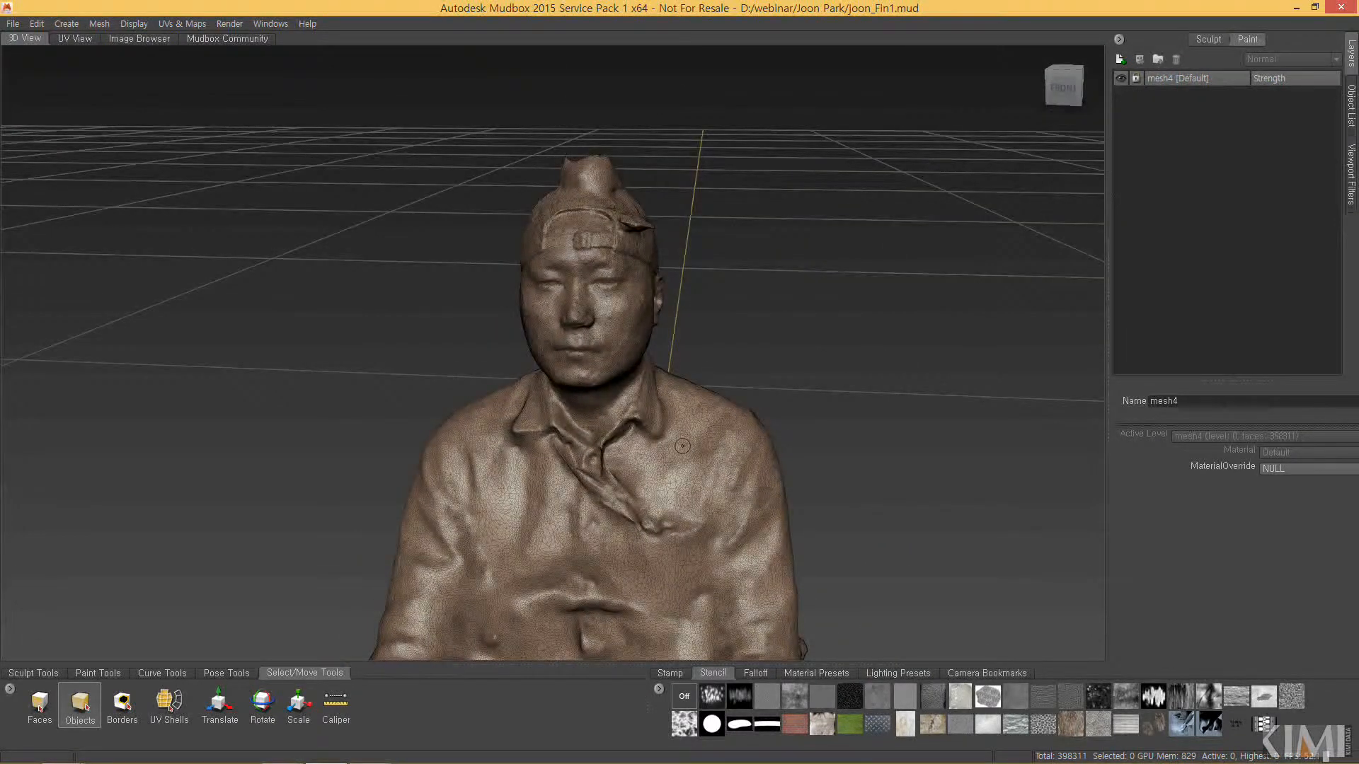
click(1352, 109)
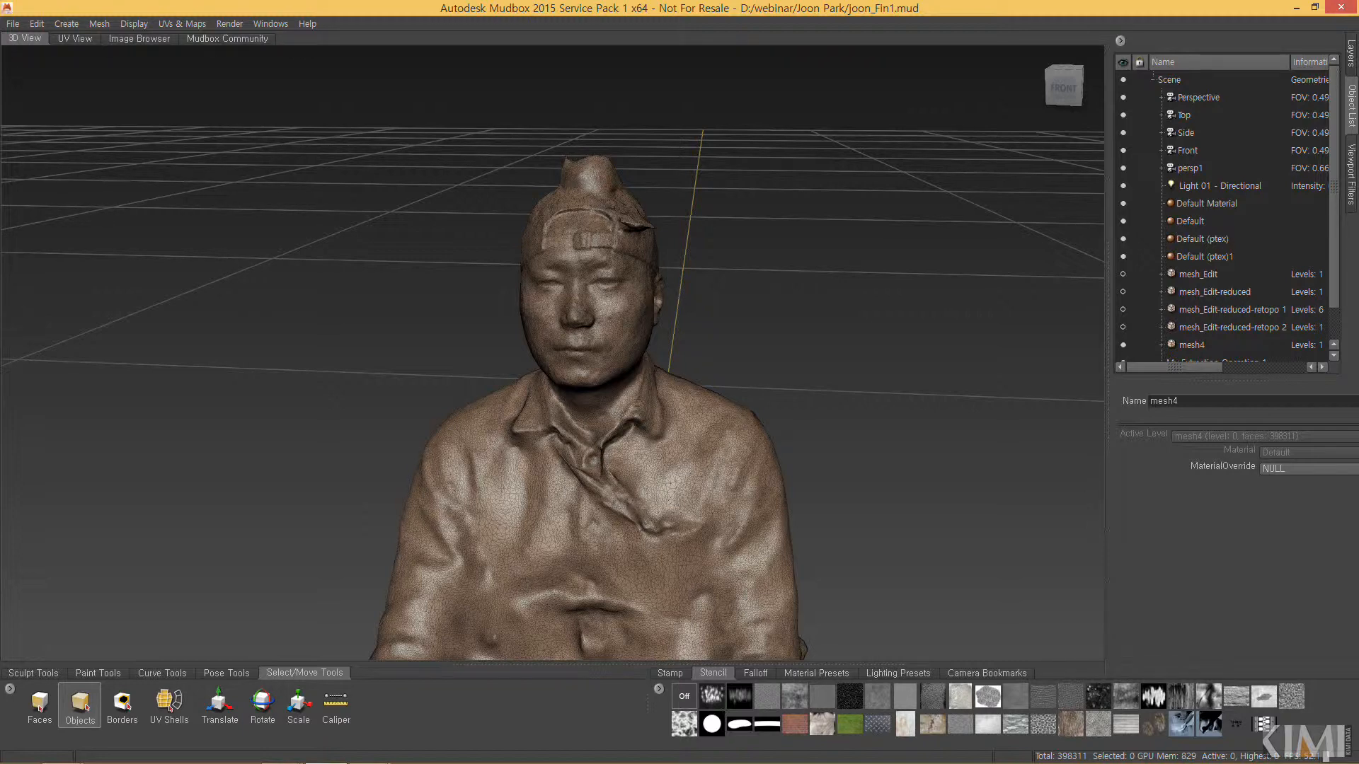
scroll(650, 465, up, 5)
click(1203, 346)
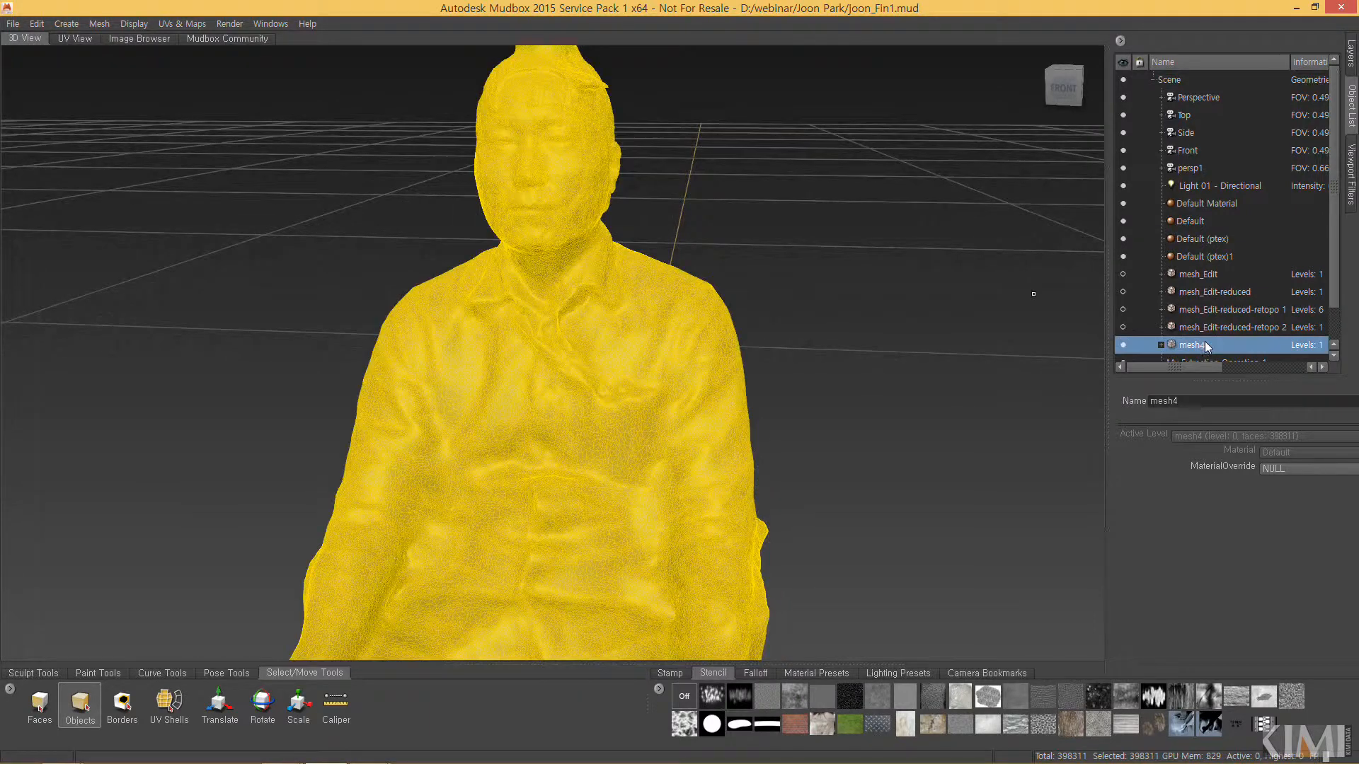
alt+drag(604, 305, 601, 270)
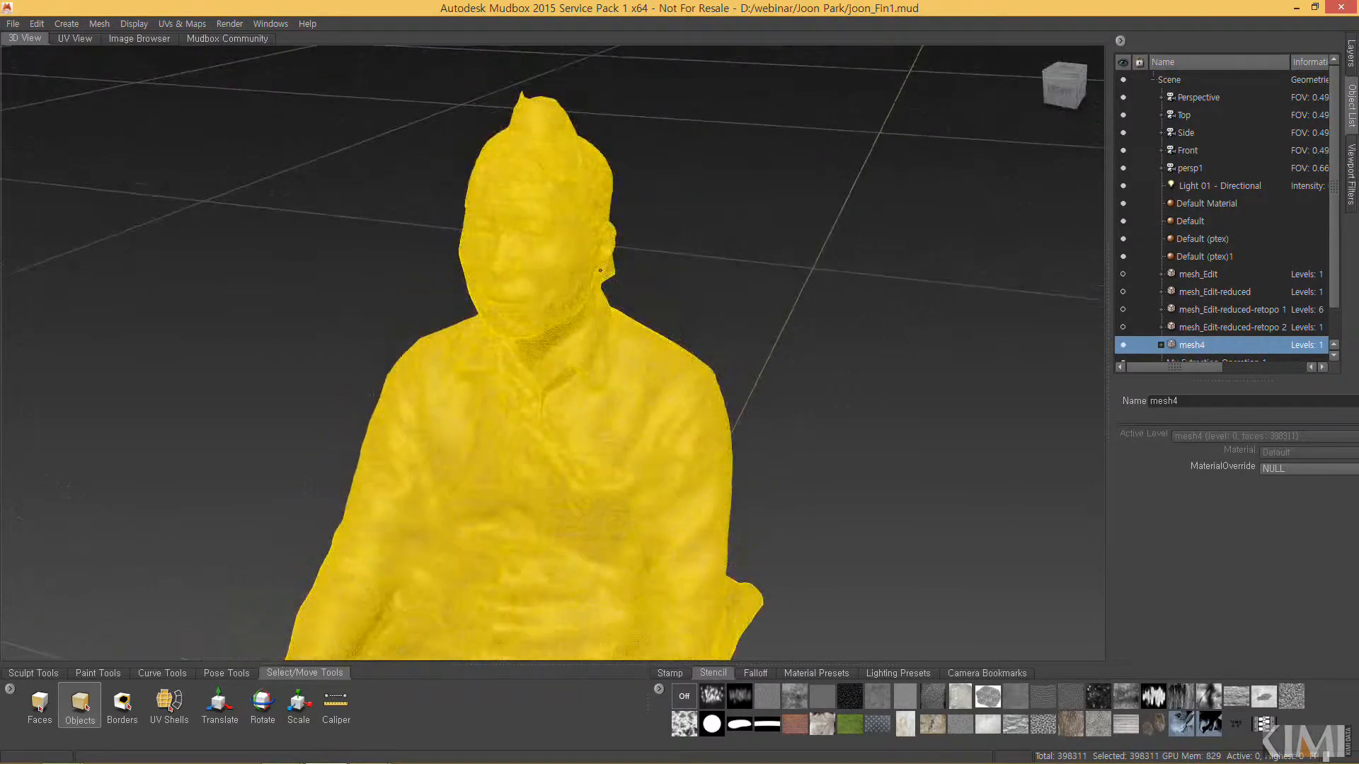
Switch to ALSee and page through the scan photos to IMG_0416.JPG, image 27 of 65
key(alt+Tab)
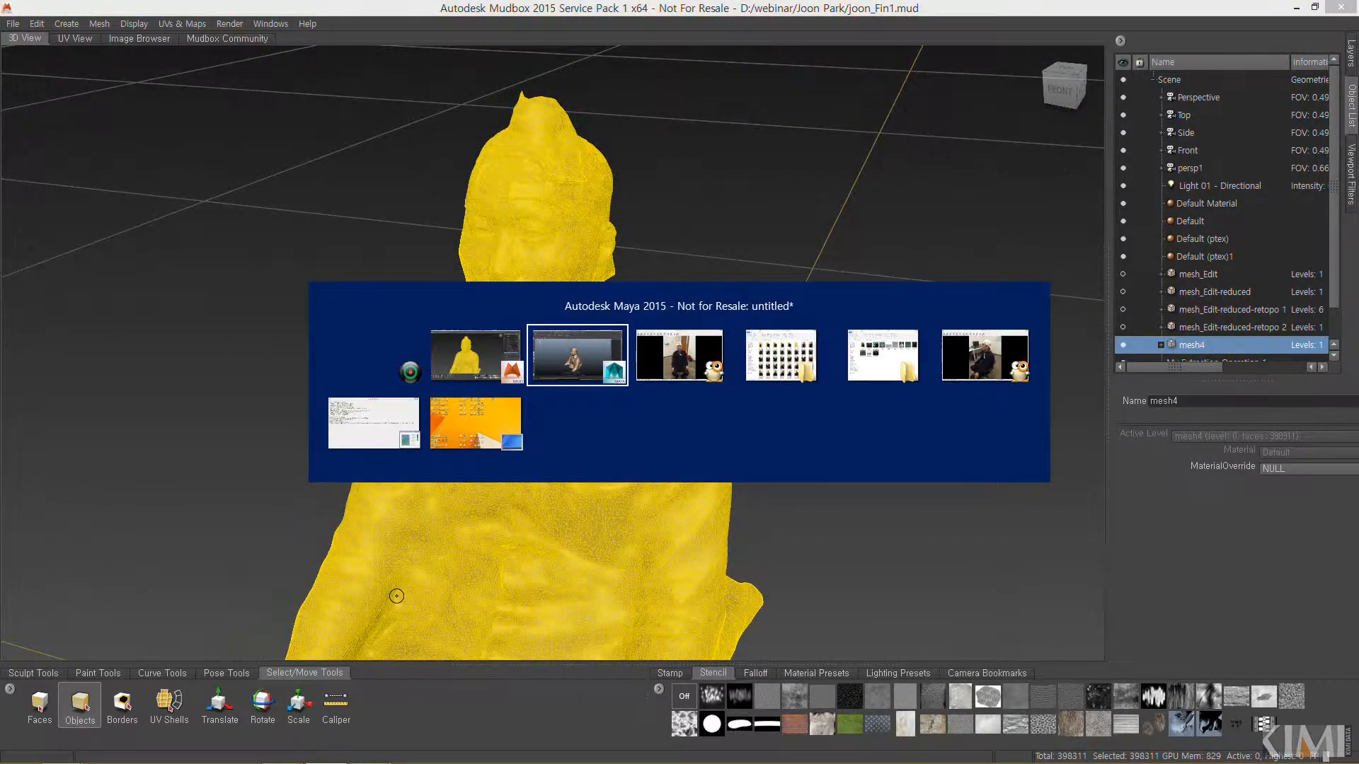
key(alt+Tab)
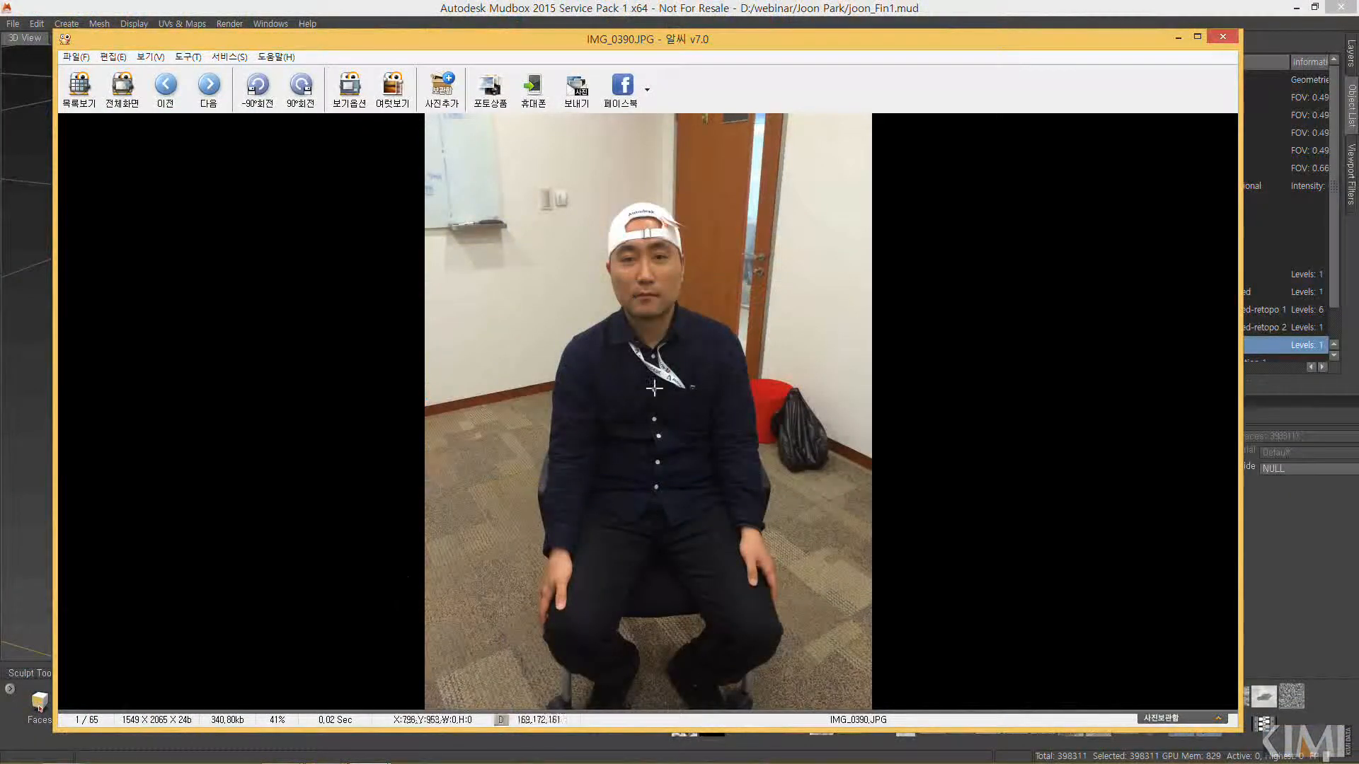
key(Right)
key(Right)
key(Right)
key(Right)
key(Right)
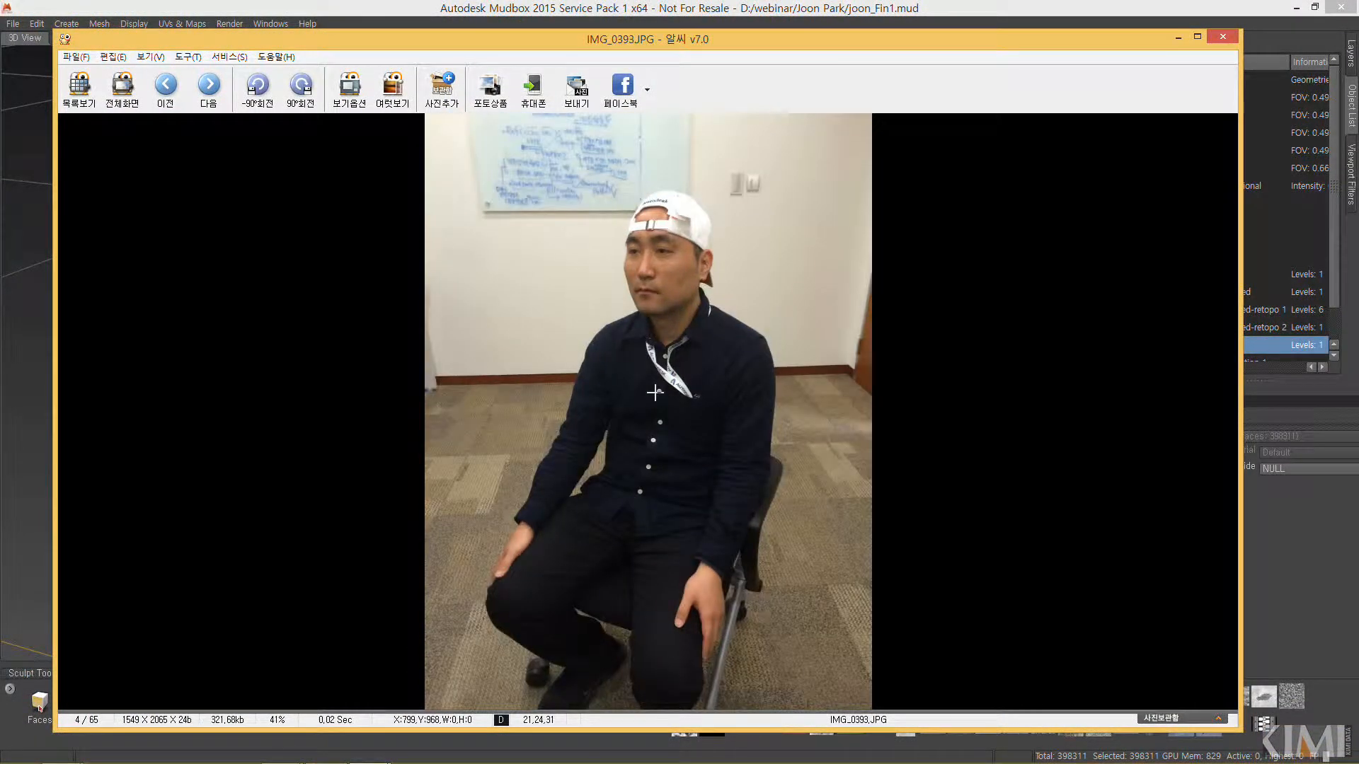
key(Right)
key(Right)
key(Right)
key(Right)
key(Right)
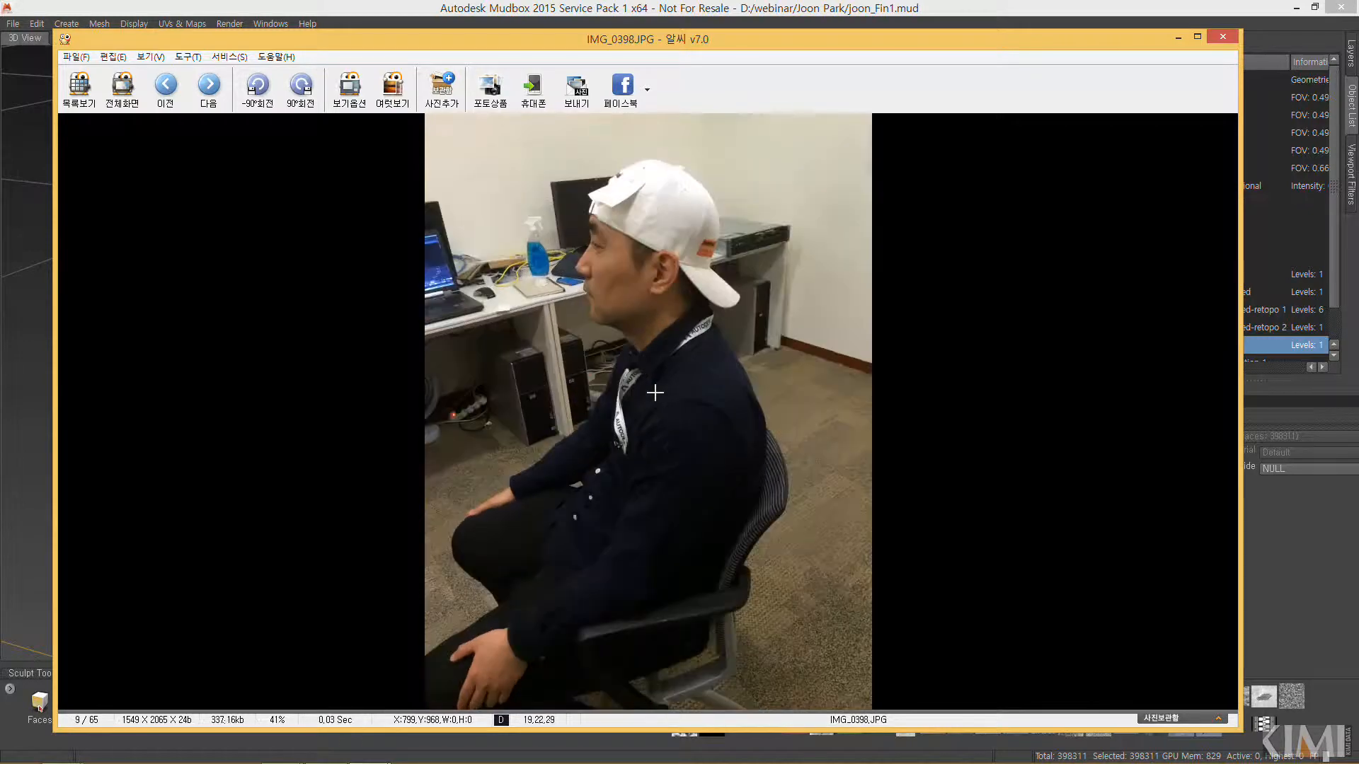
key(Right)
key(Right)
key(Right)
key(Right)
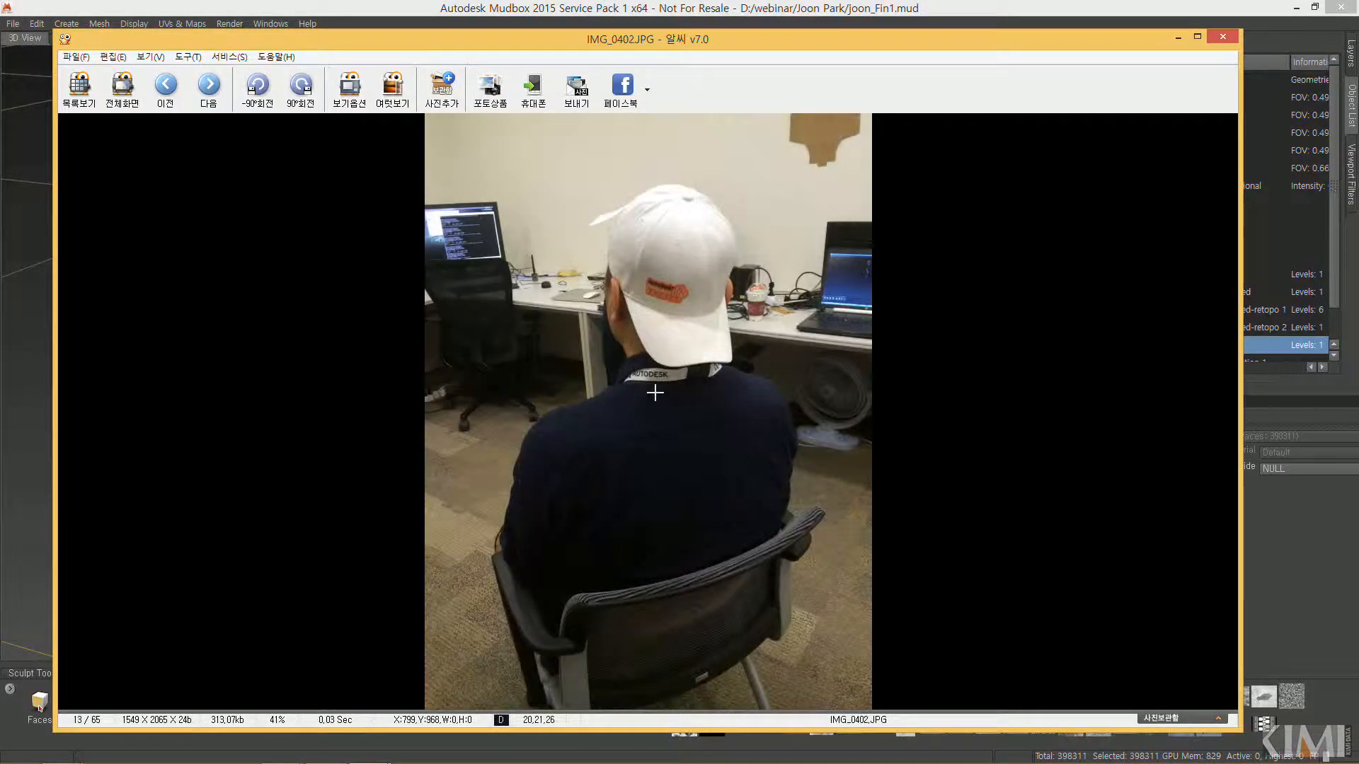
key(Right)
key(Right)
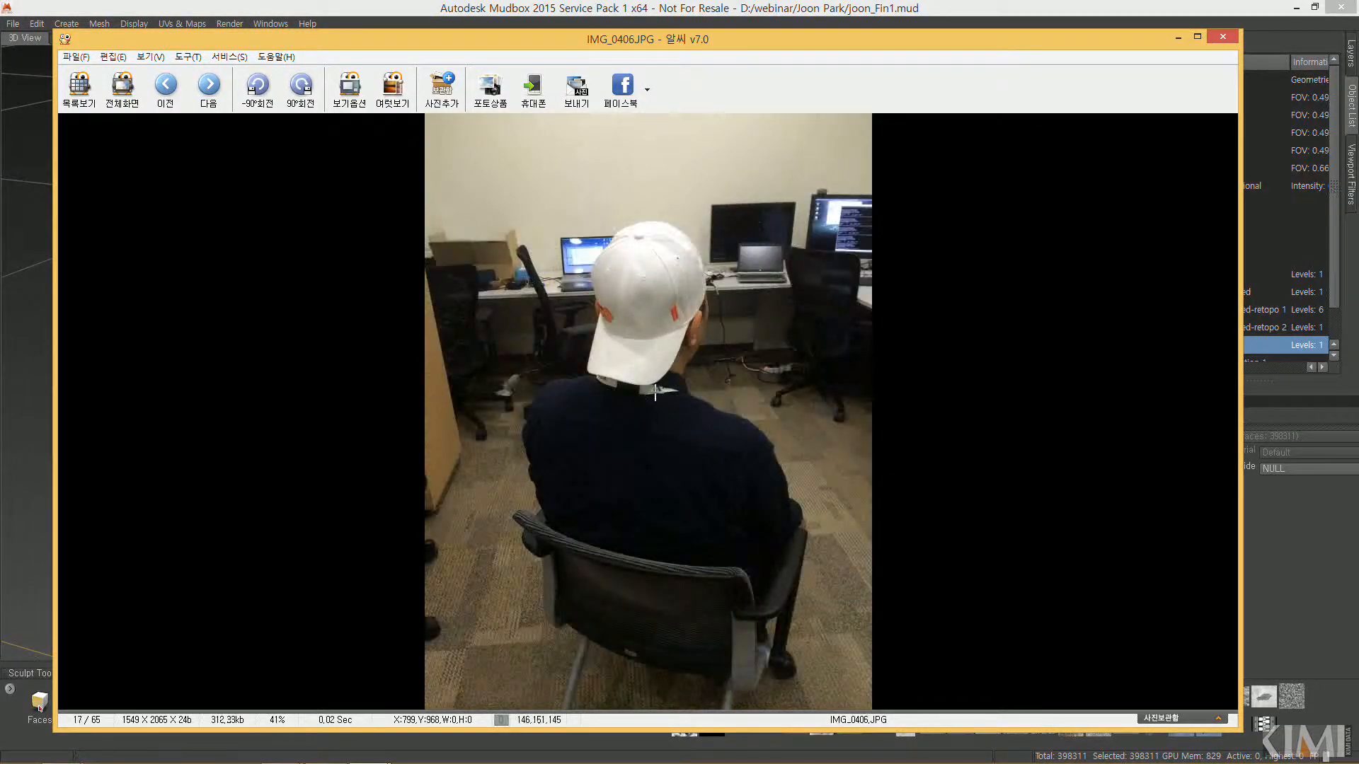
key(Right)
key(Right)
key(Right)
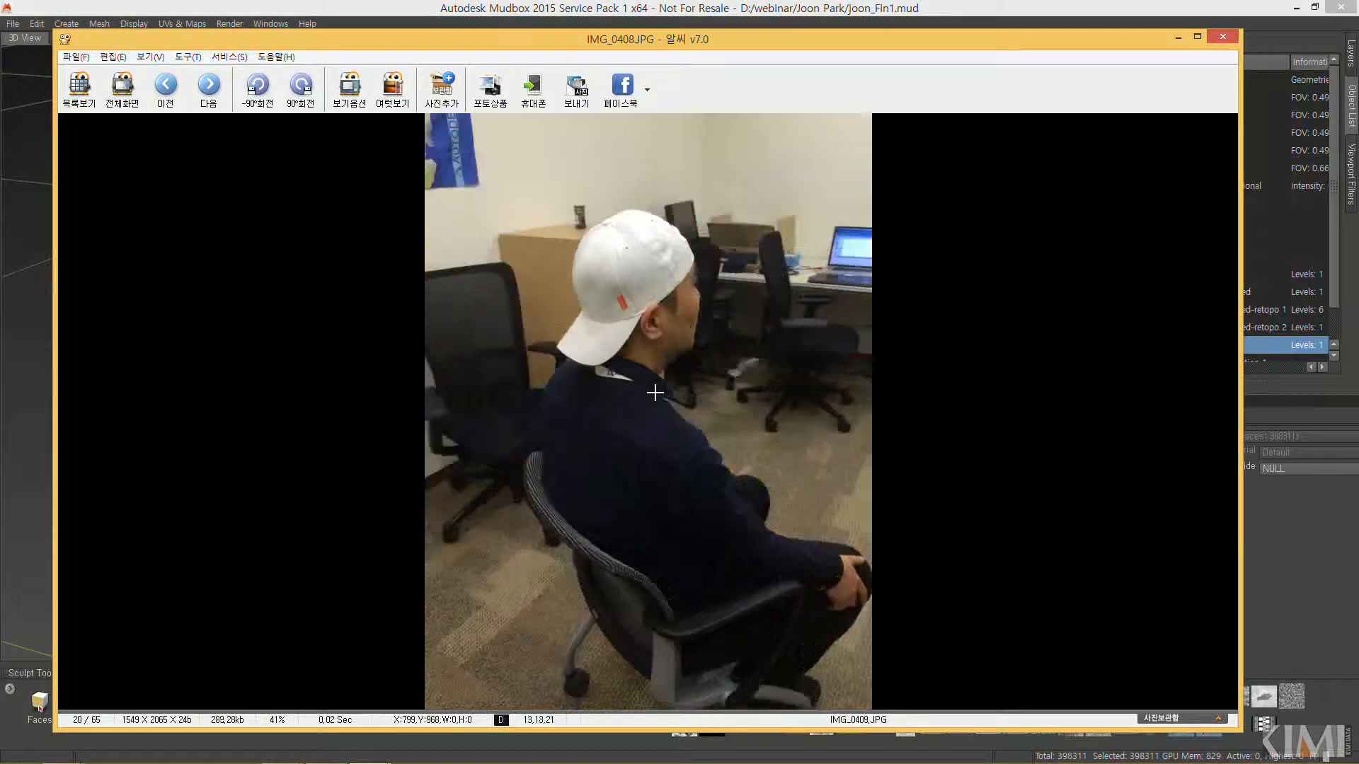
key(Right)
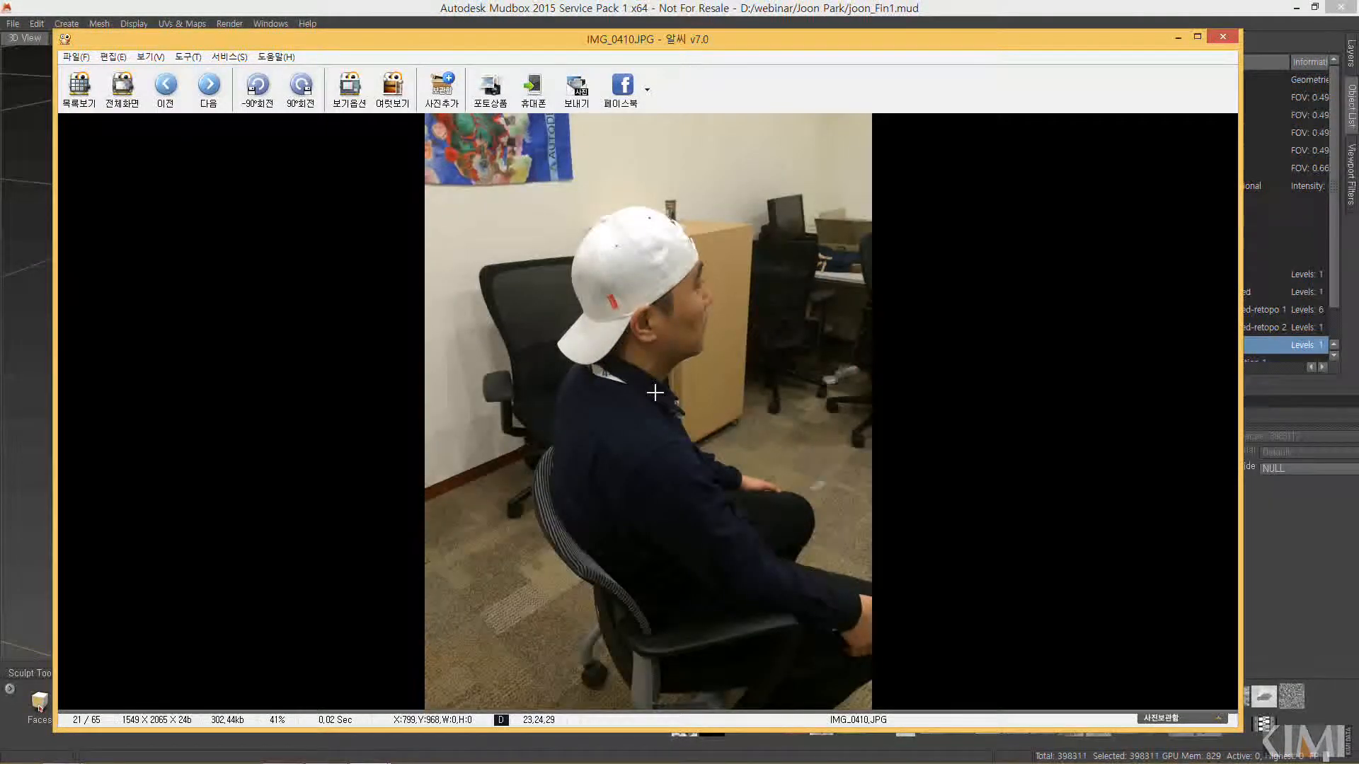
key(Right)
key(Right)
key(Right)
key(Right)
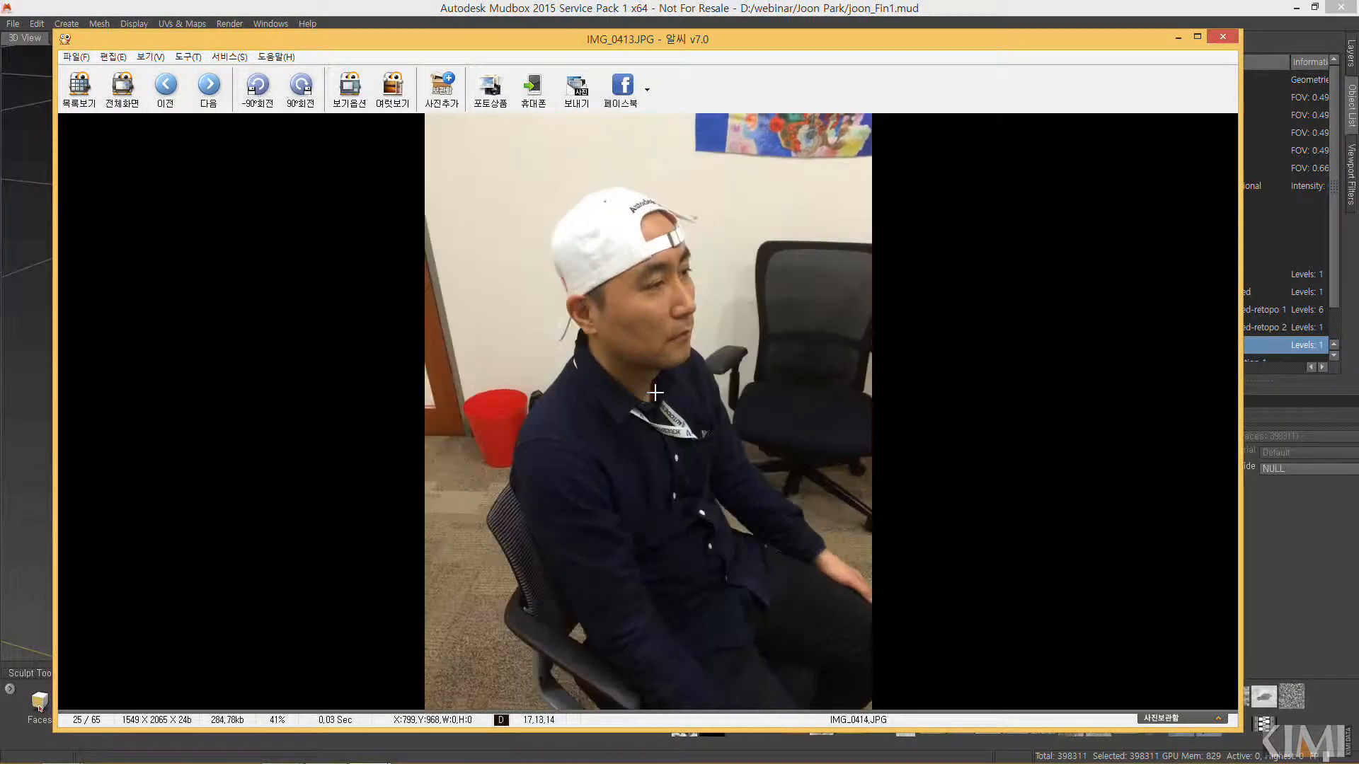
key(Right)
key(Right)
key(Right)
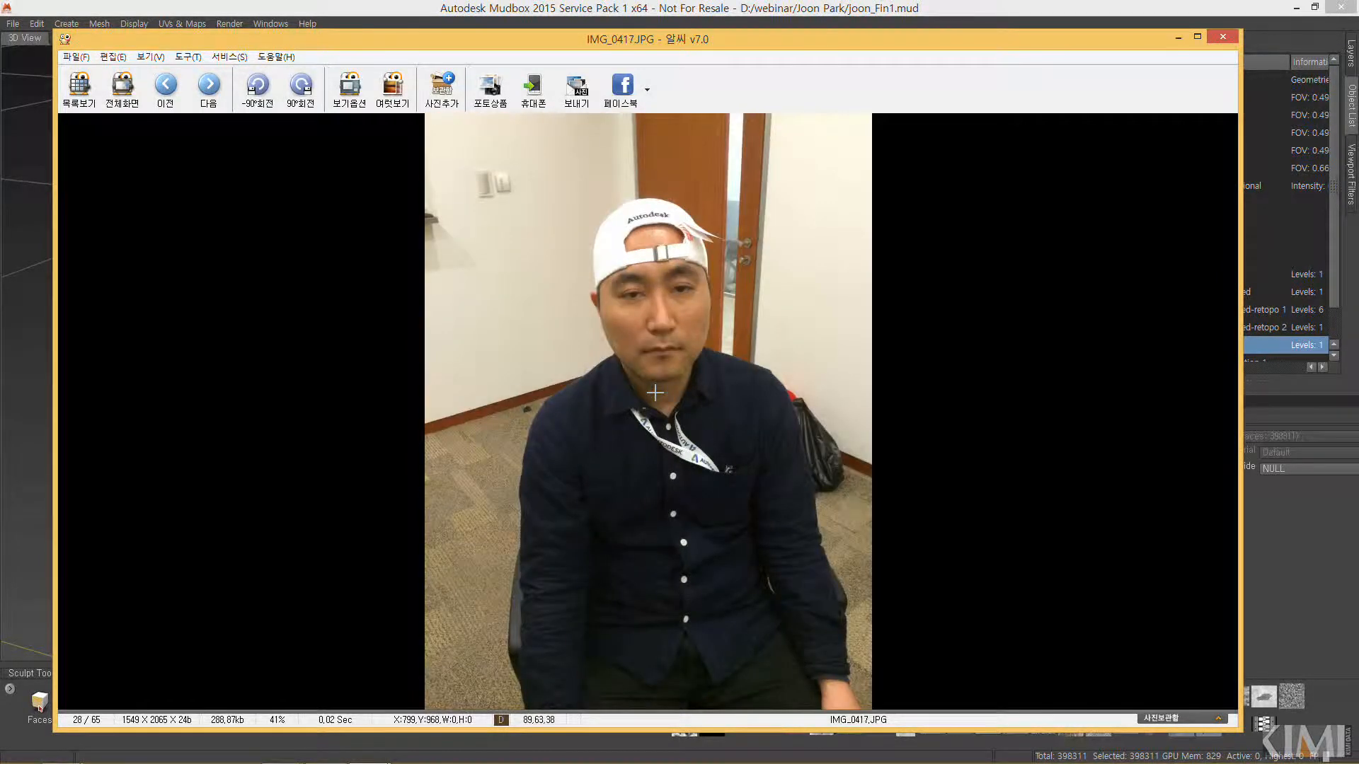
key(Right)
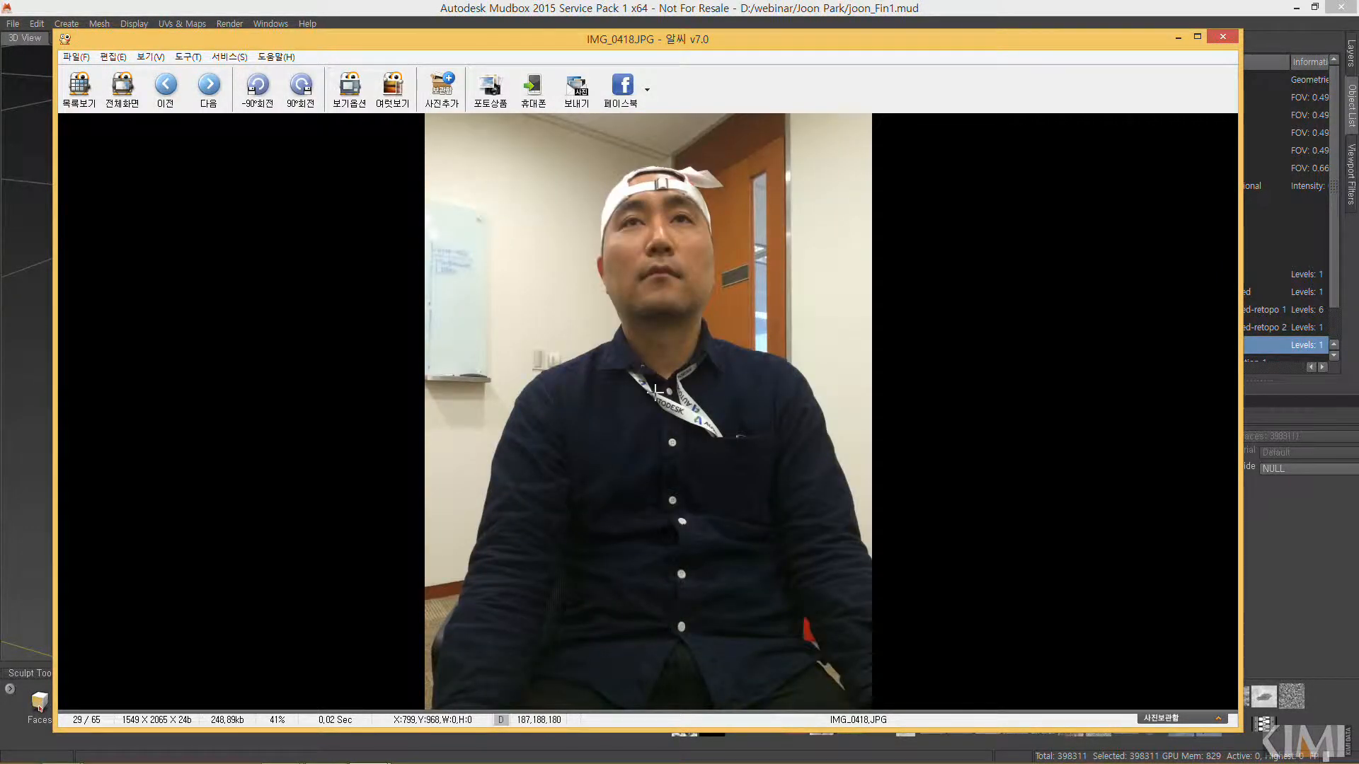
key(Left)
key(Left)
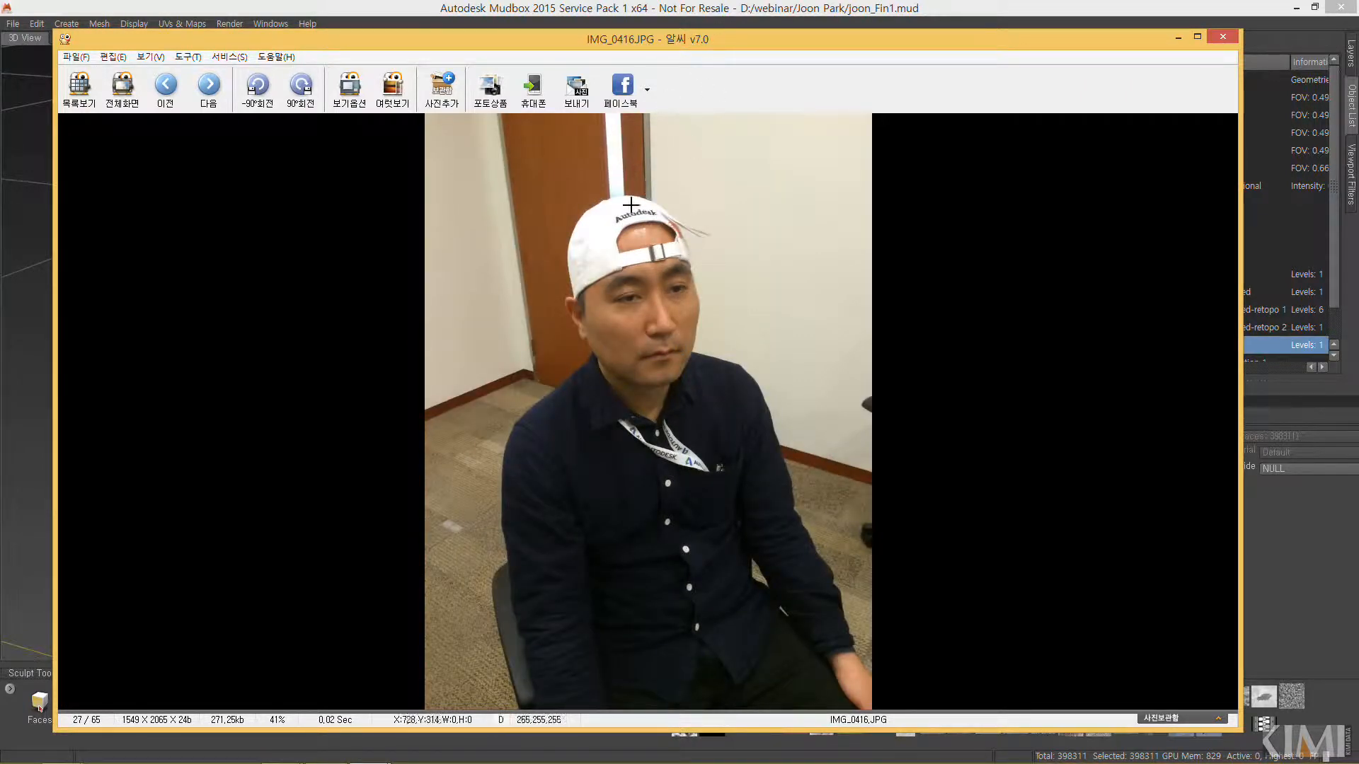
Return to Mudbox, frame the bust frontally and select mesh4
click(642, 8)
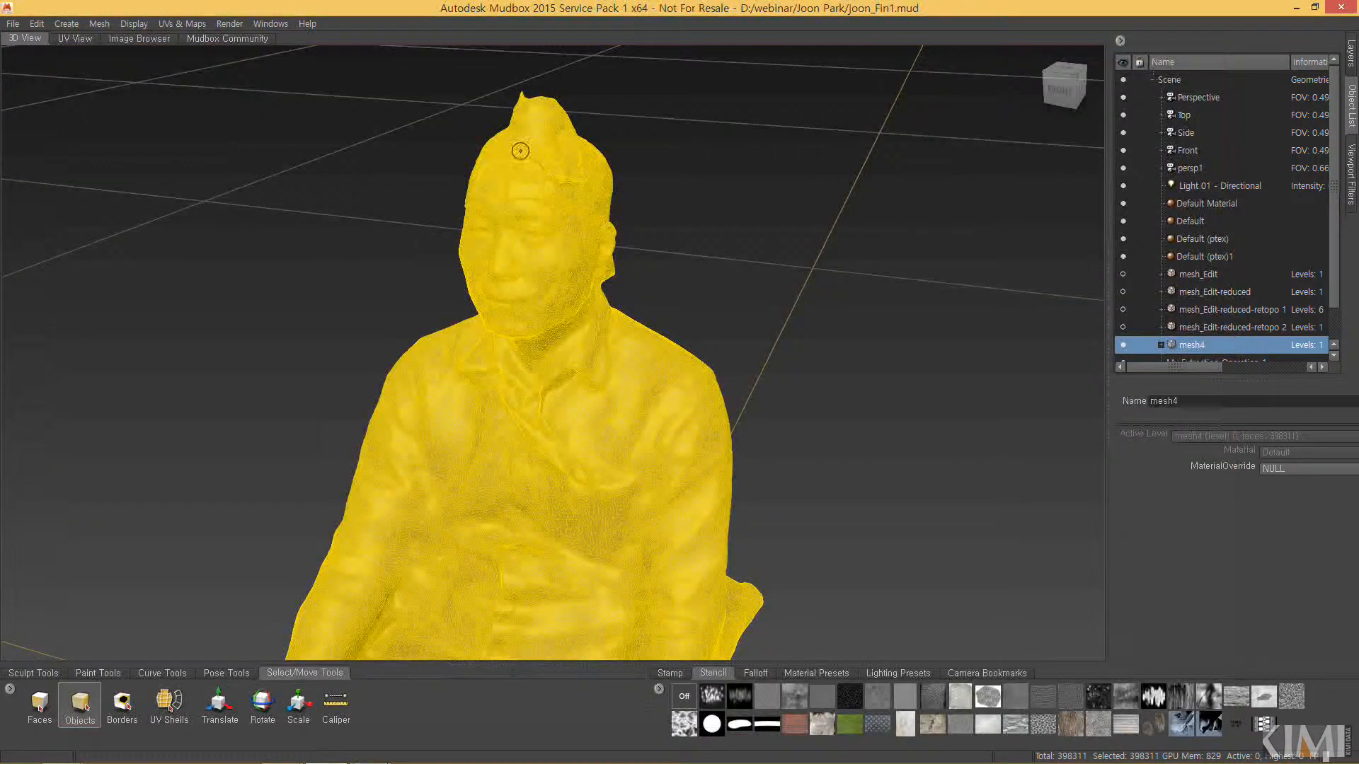
click(701, 187)
alt+drag(701, 188, 775, 170)
alt+middle_drag(651, 212, 659, 303)
alt+drag(614, 308, 655, 315)
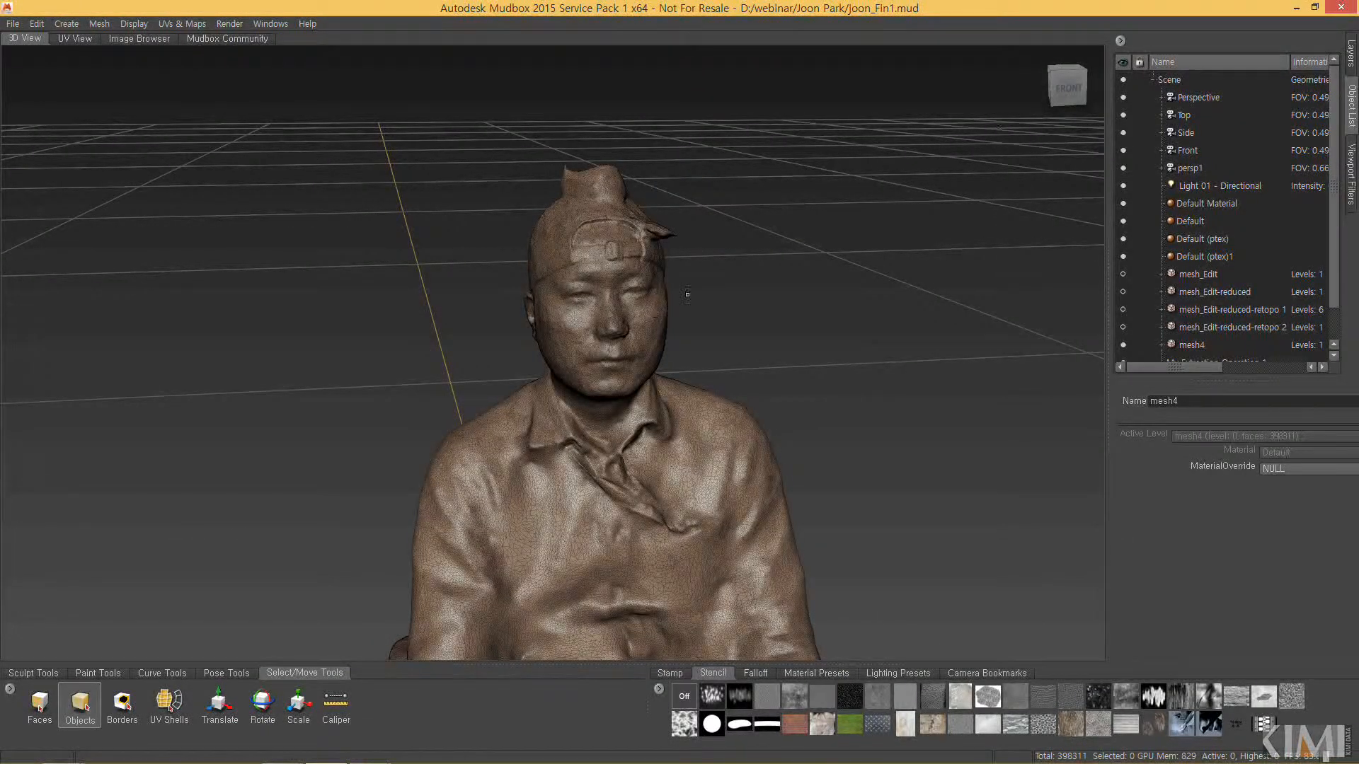
scroll(1335, 329, down, 1)
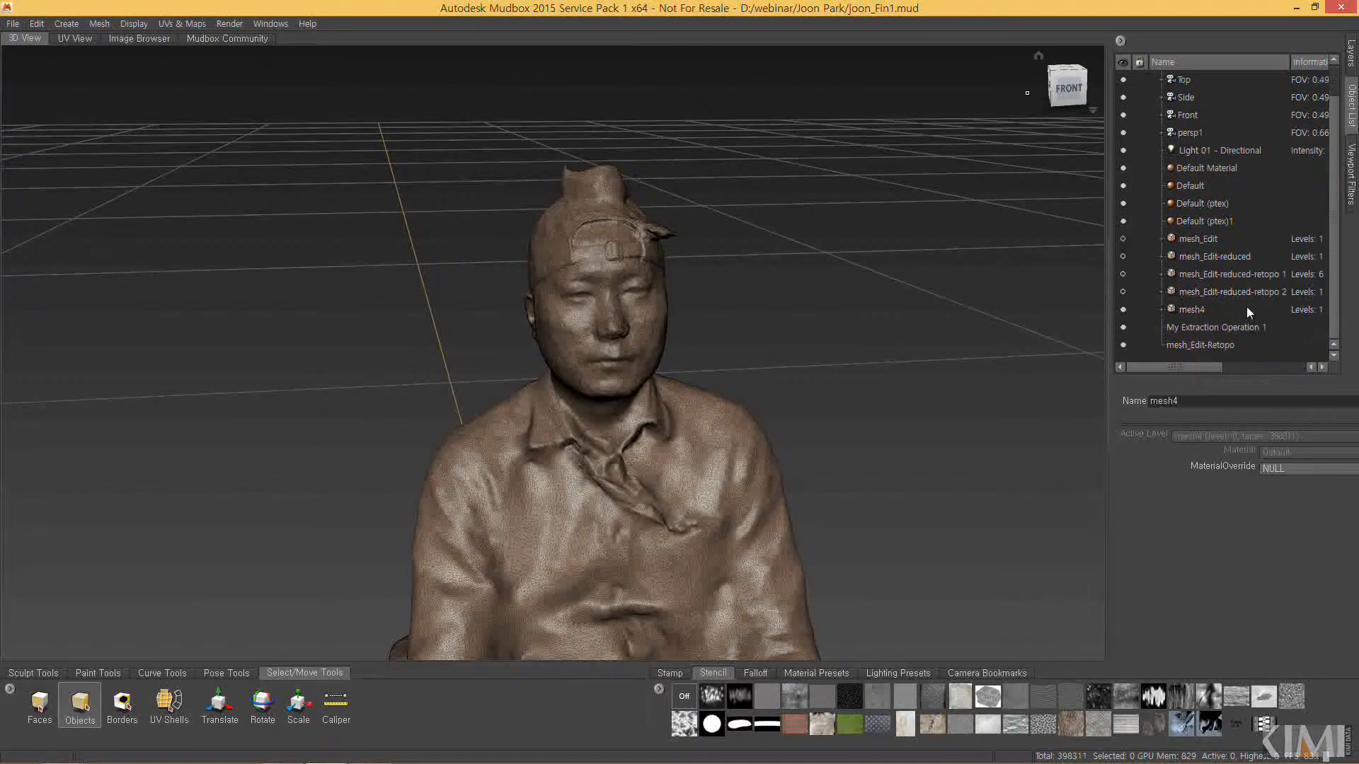
click(1229, 311)
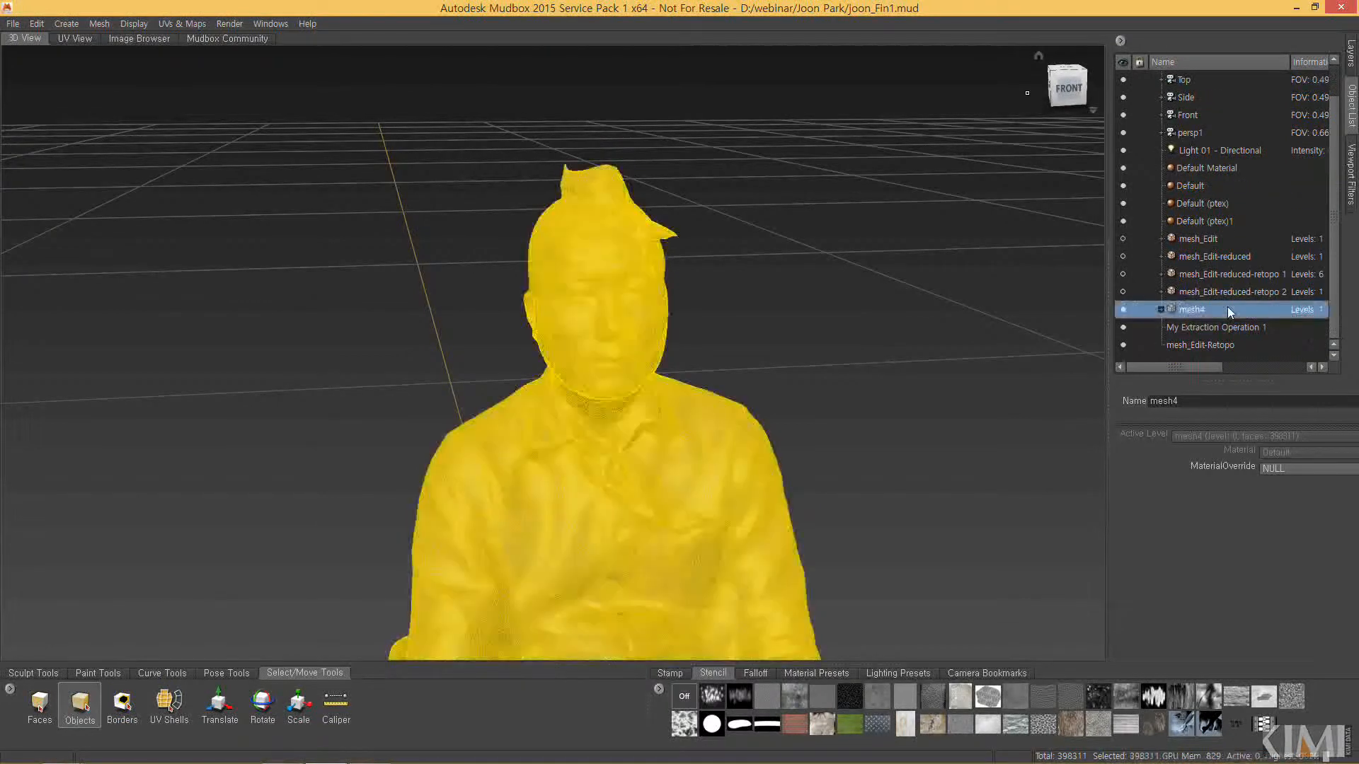
Import tex_0.jpg as a paint layer on mesh4's Diffuse channel
click(1350, 57)
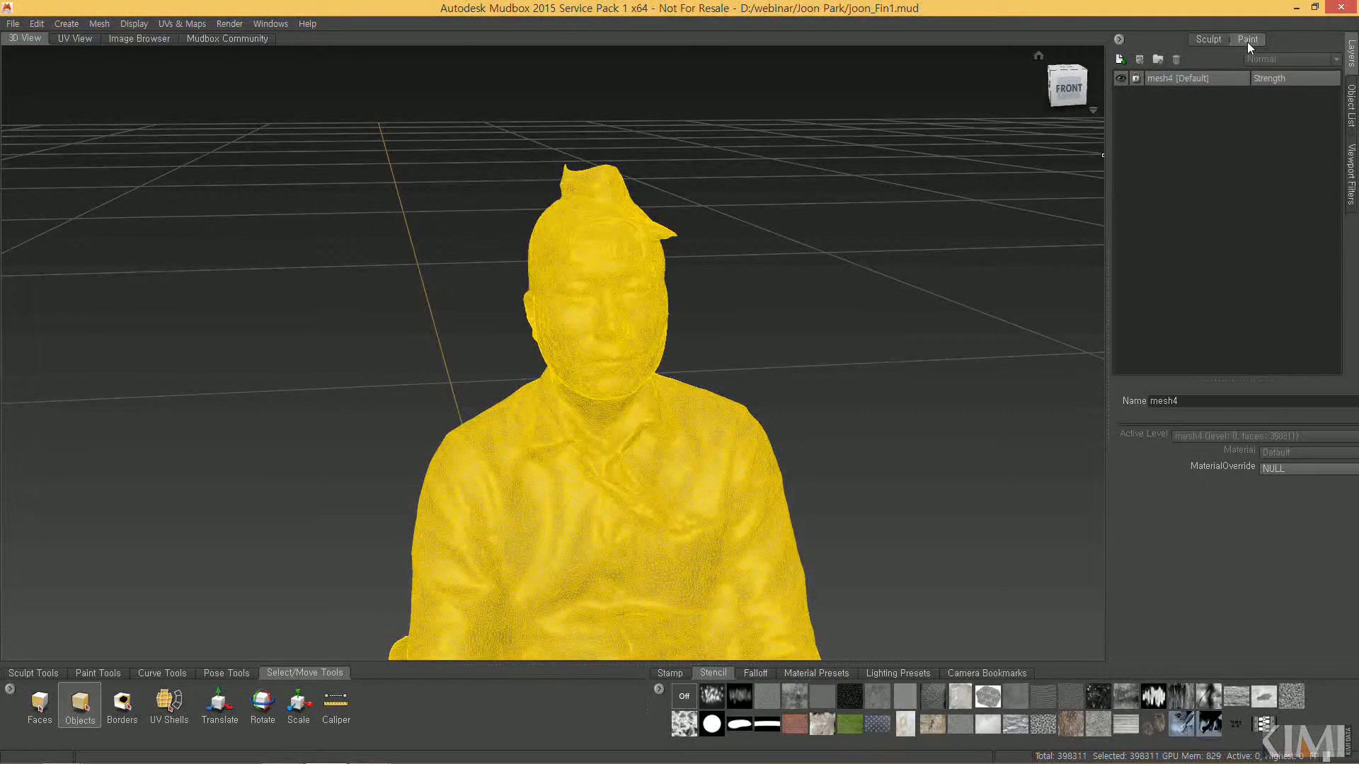
right_click(1188, 121)
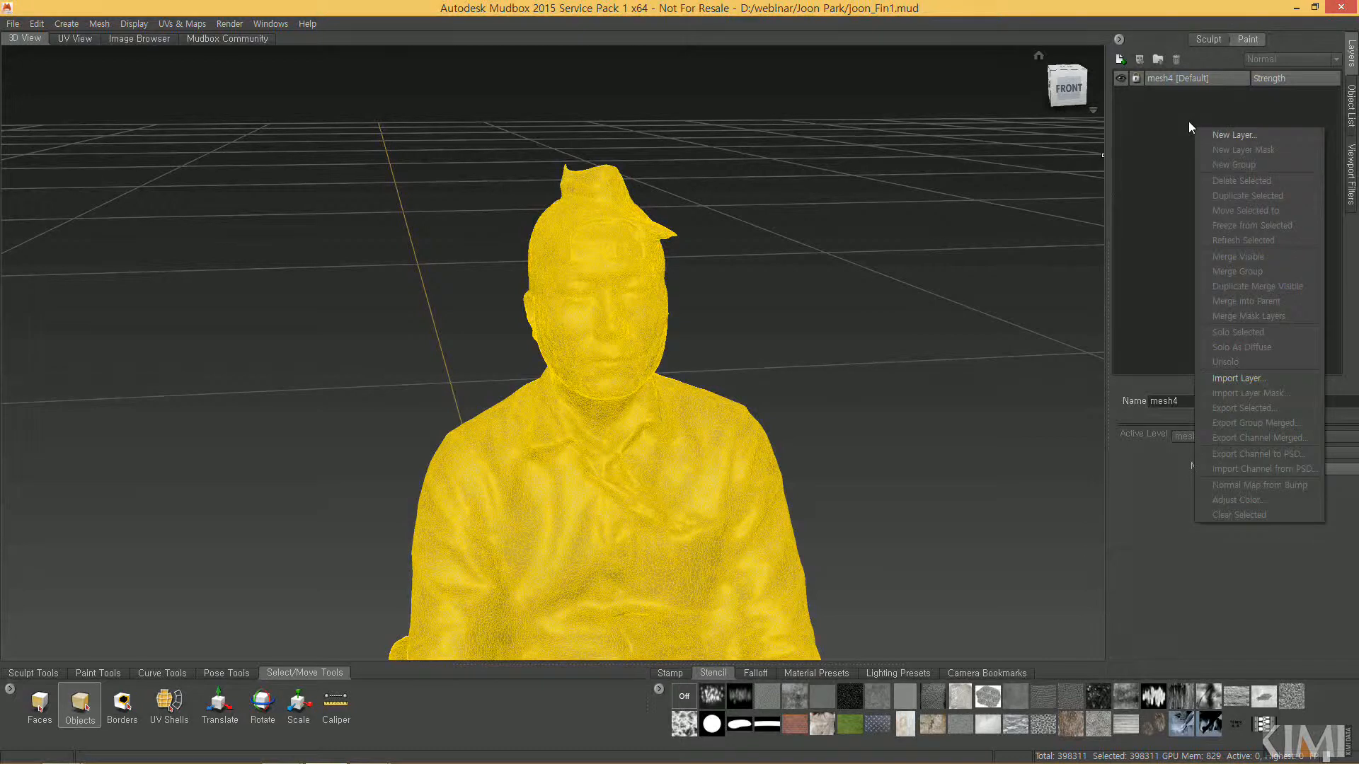
click(1246, 379)
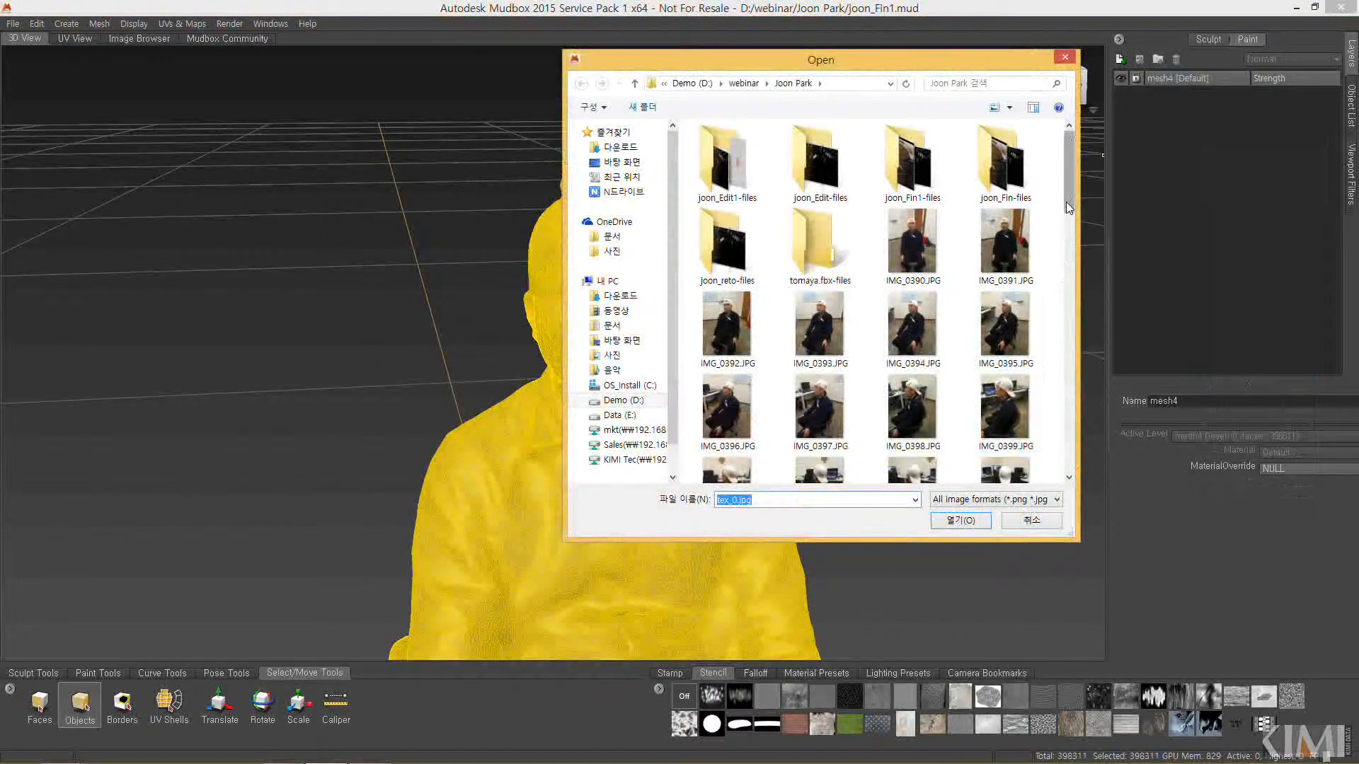
drag(1066, 202, 1082, 479)
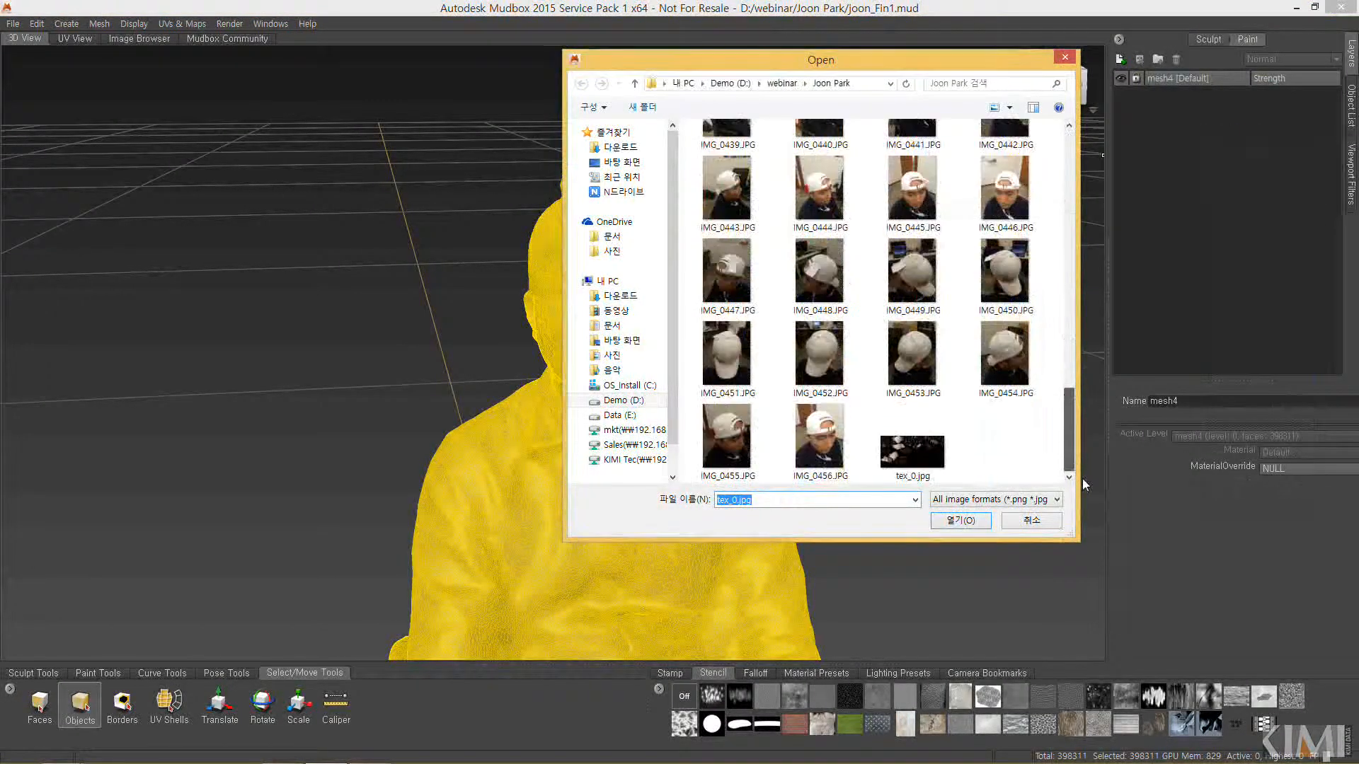
click(920, 445)
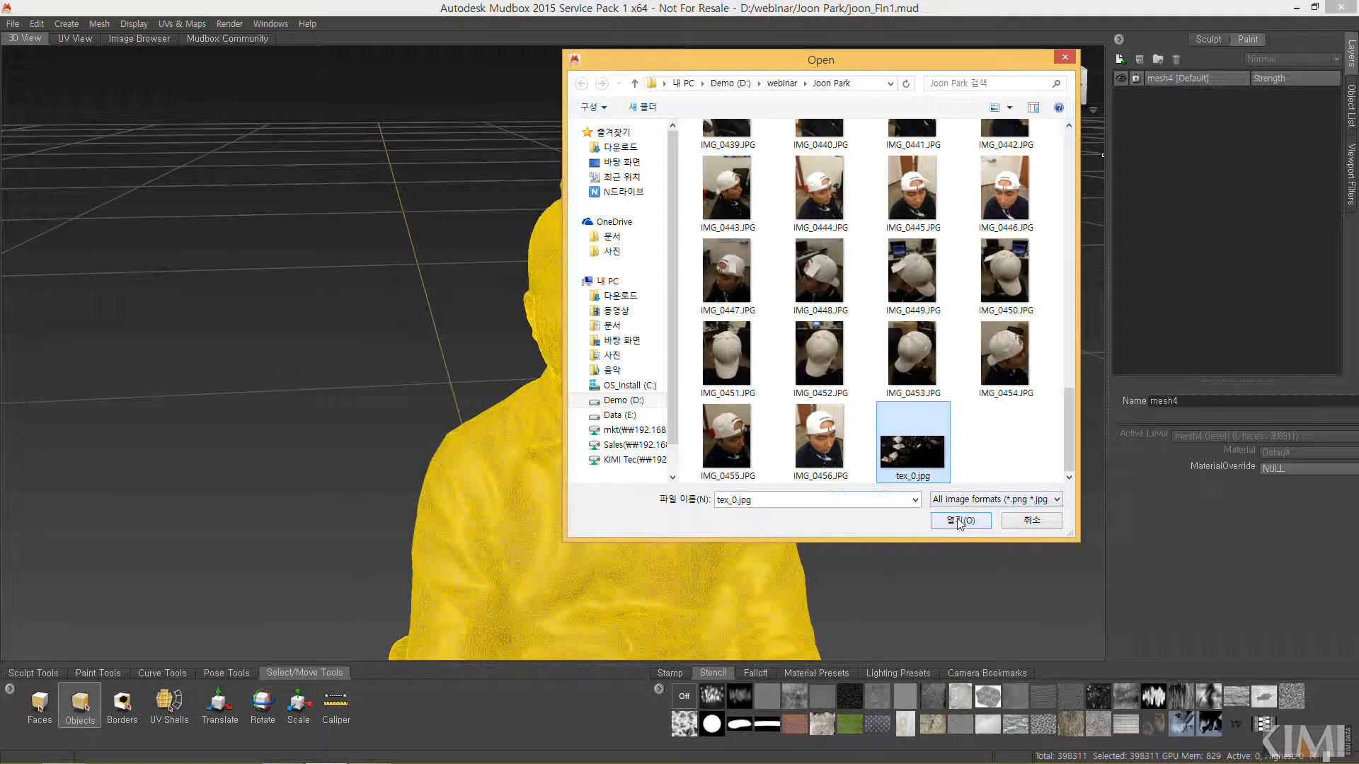
click(957, 519)
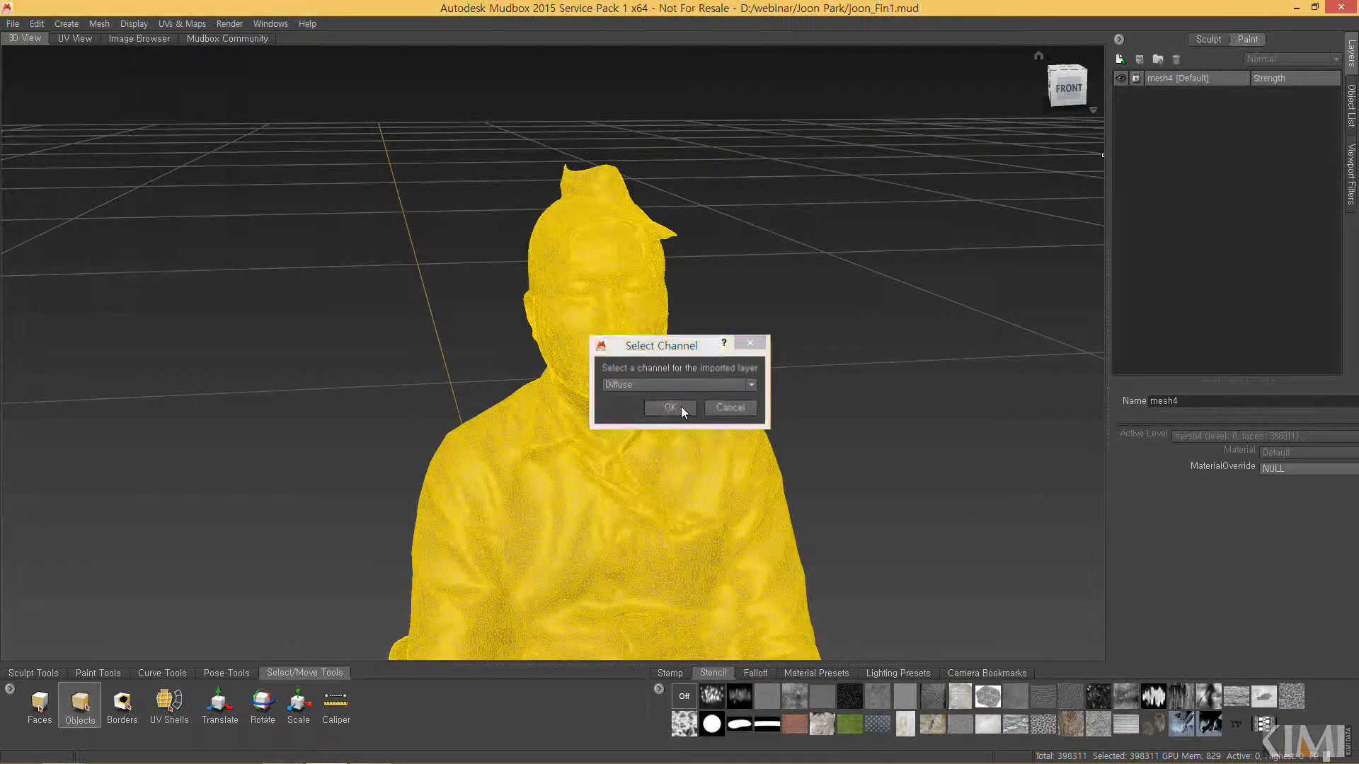
click(681, 407)
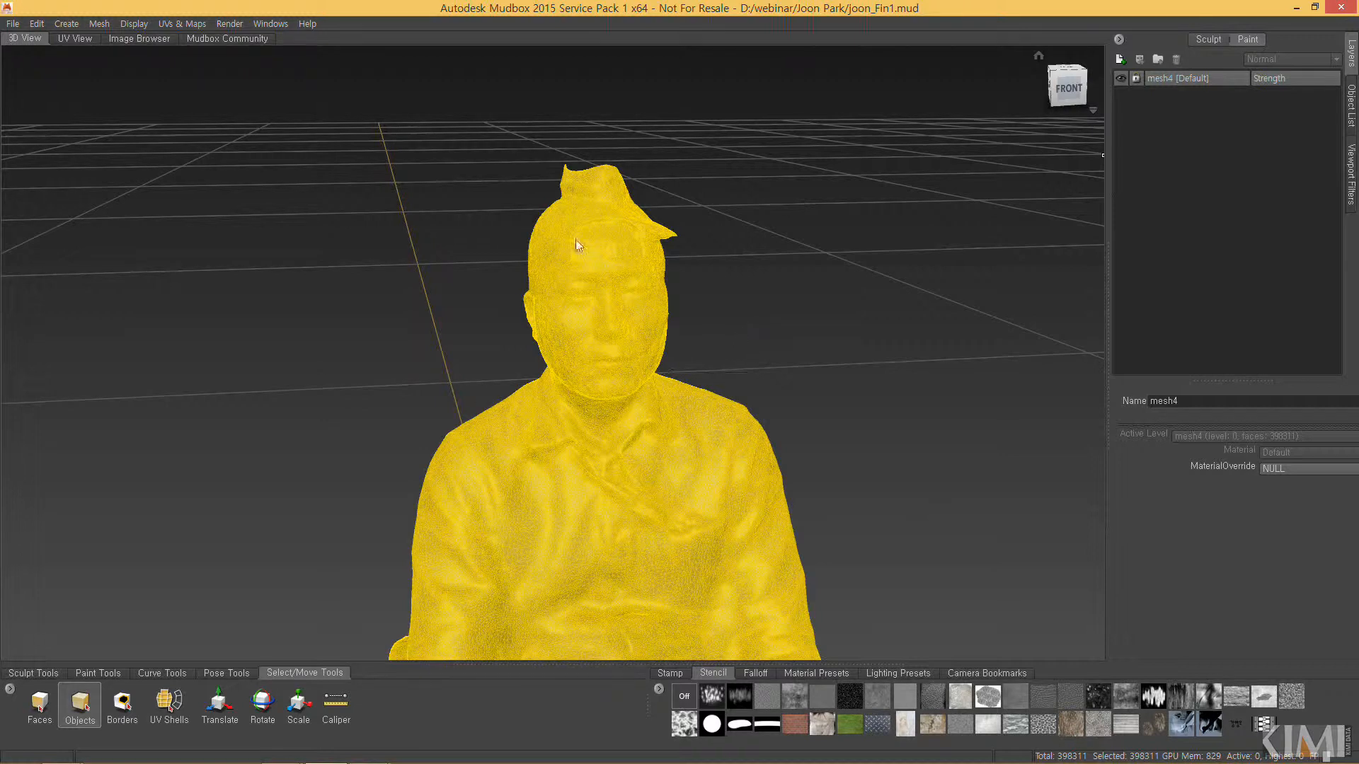
alt+drag(759, 395, 640, 384)
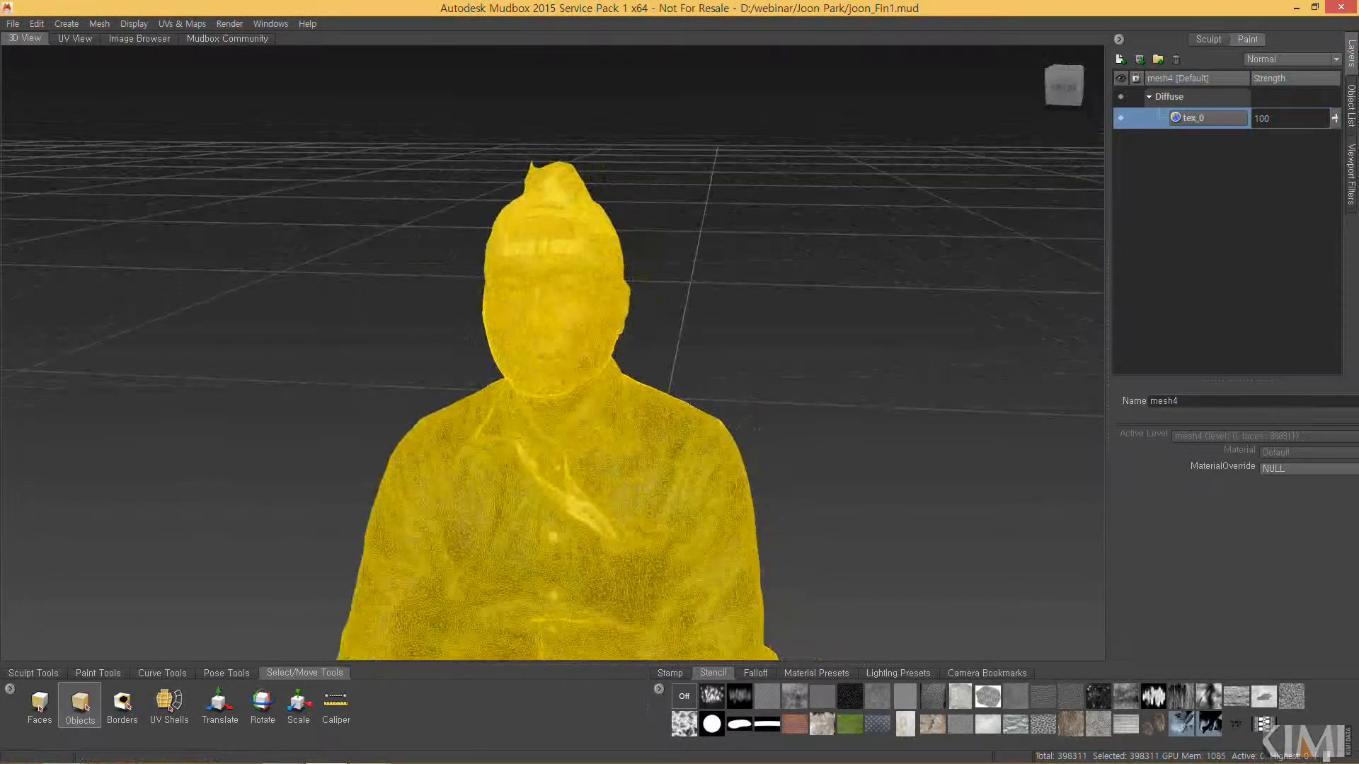
Inspect the tex_0-textured head up close, then show the Object List and activate the Faces tool
click(794, 291)
alt+drag(794, 292, 694, 342)
alt+right_drag(693, 341, 828, 272)
alt+drag(829, 272, 733, 296)
alt+right_drag(732, 296, 799, 272)
alt+drag(800, 273, 751, 333)
alt+drag(651, 280, 794, 235)
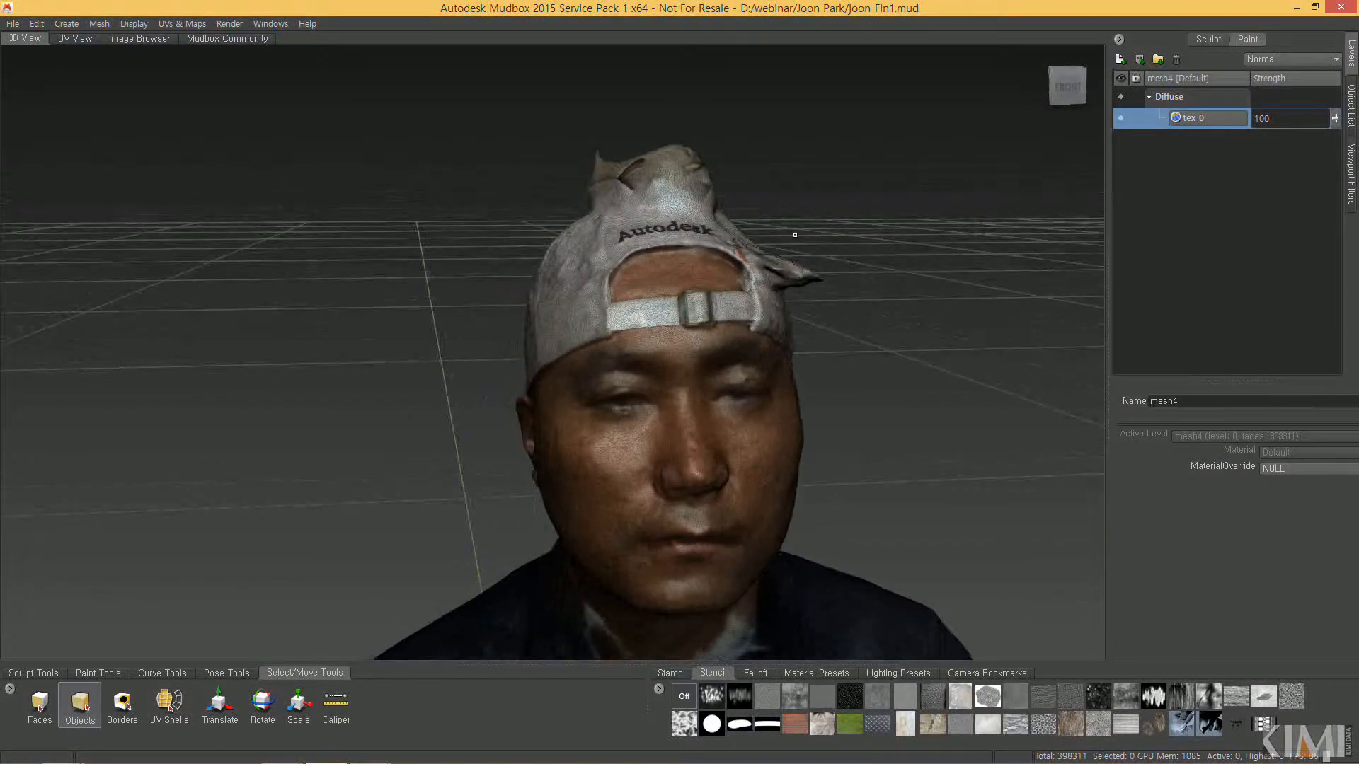
click(1353, 110)
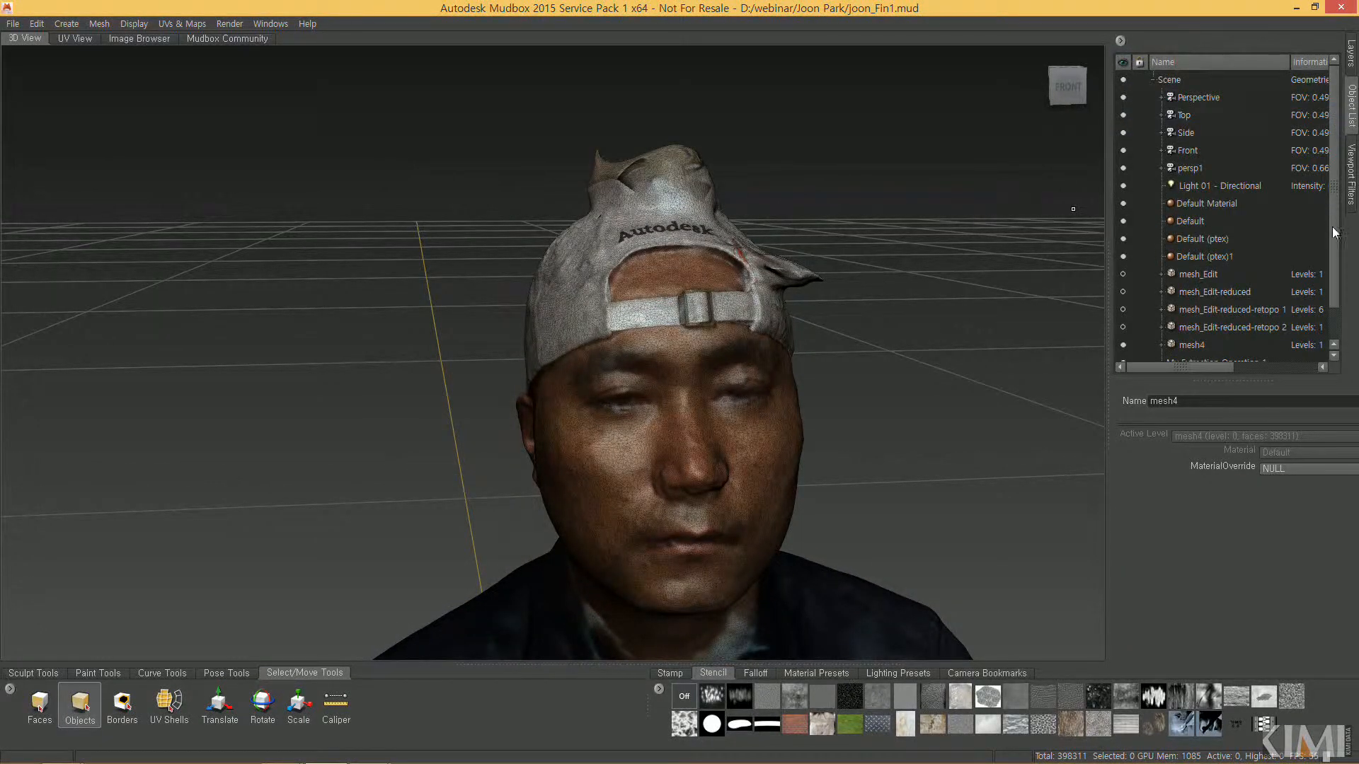
click(39, 704)
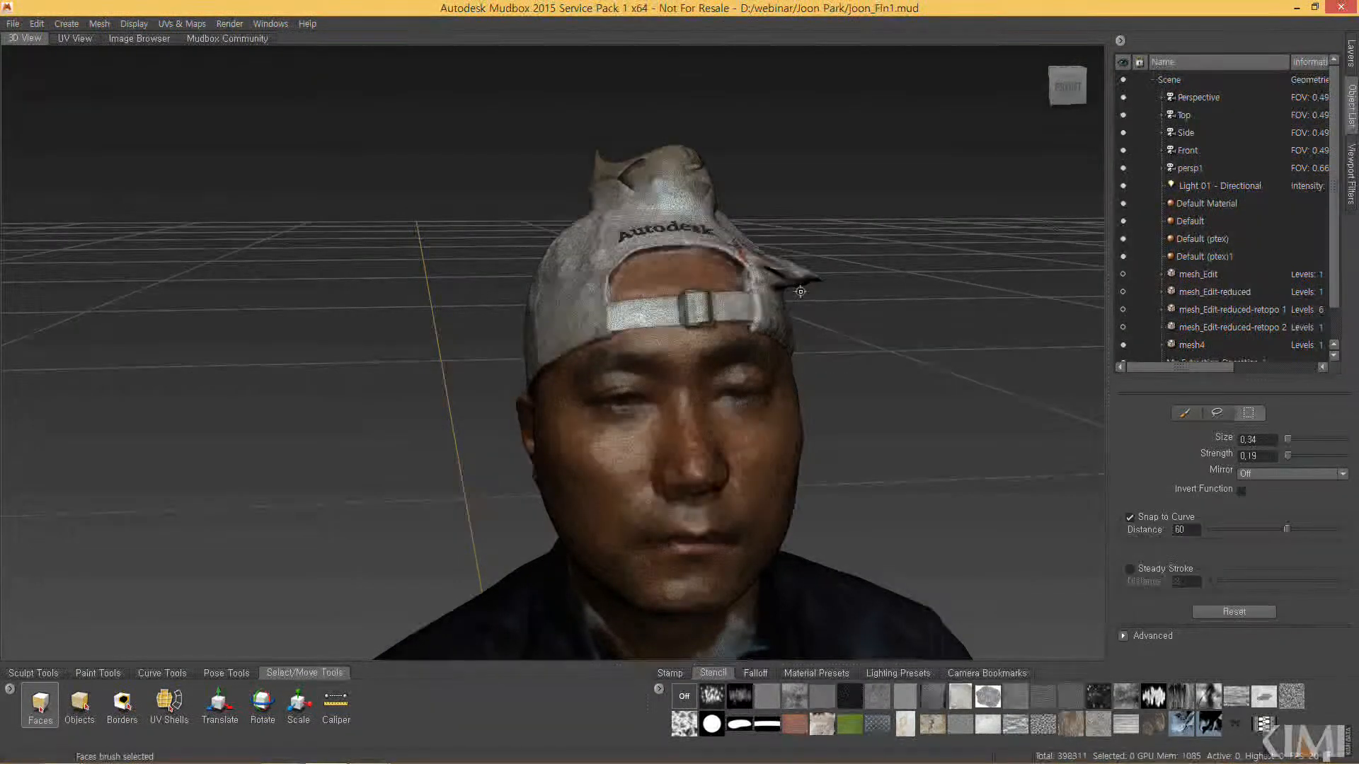
Delete the torn flap on the cap's right brim and the stray spike faces
alt+right_drag(708, 361, 858, 353)
alt+drag(859, 353, 897, 310)
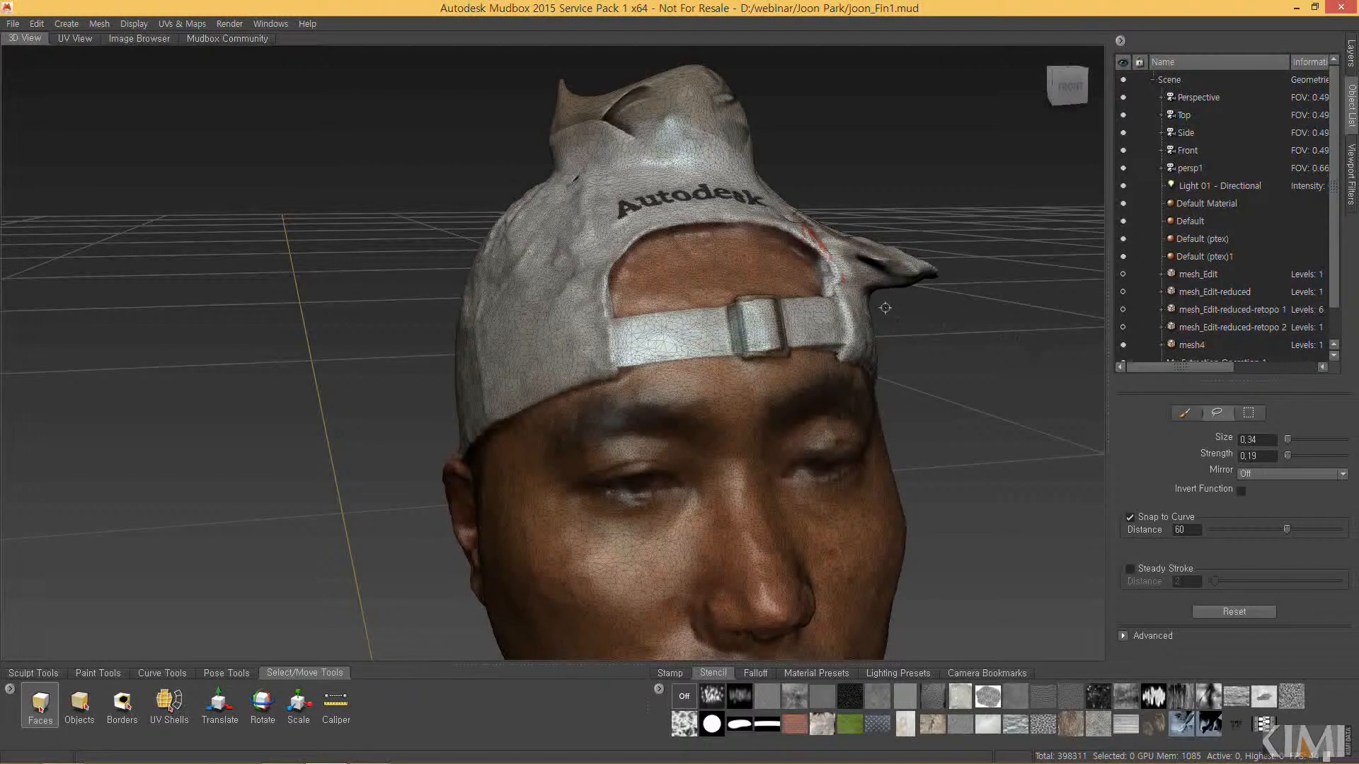
mouse_move(842, 246)
mouse_down()
mouse_move(835, 206)
mouse_move(964, 223)
mouse_move(884, 291)
mouse_move(867, 284)
mouse_up()
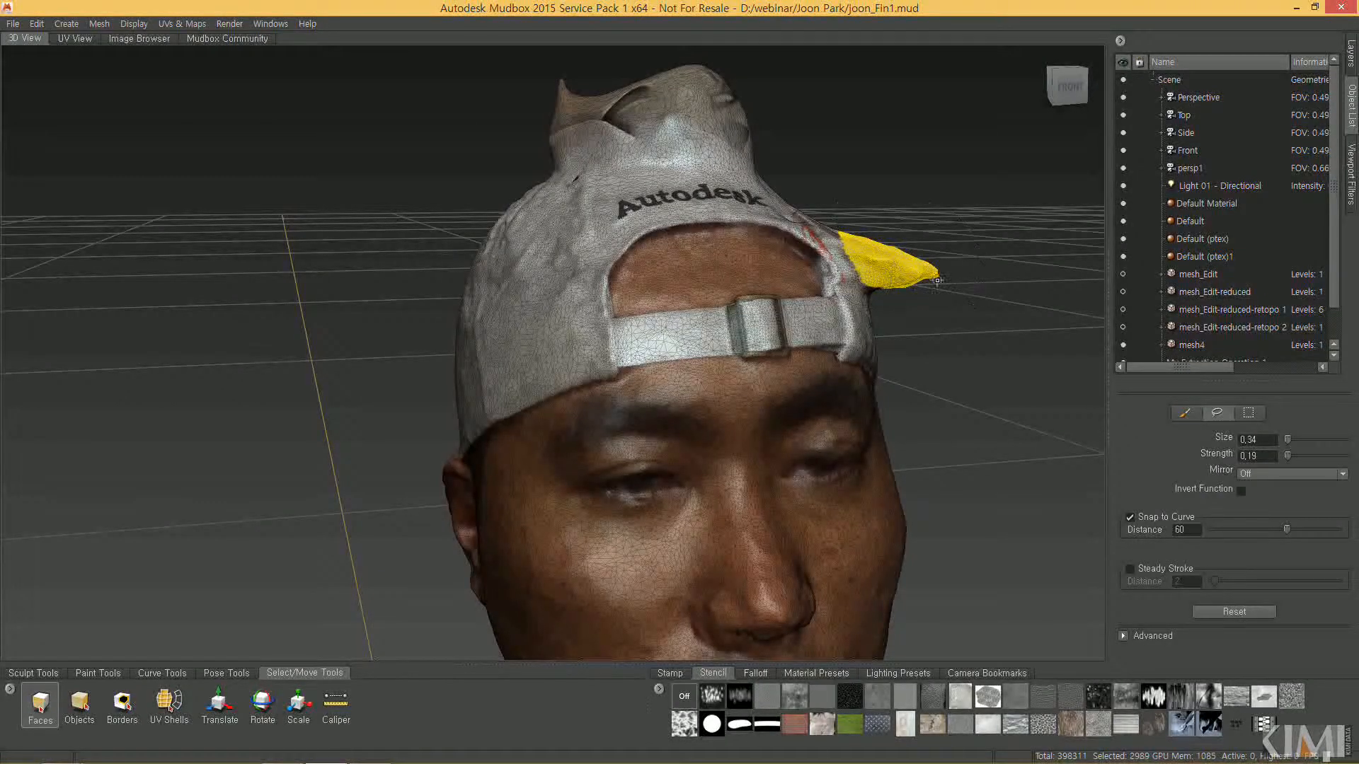
key(Delete)
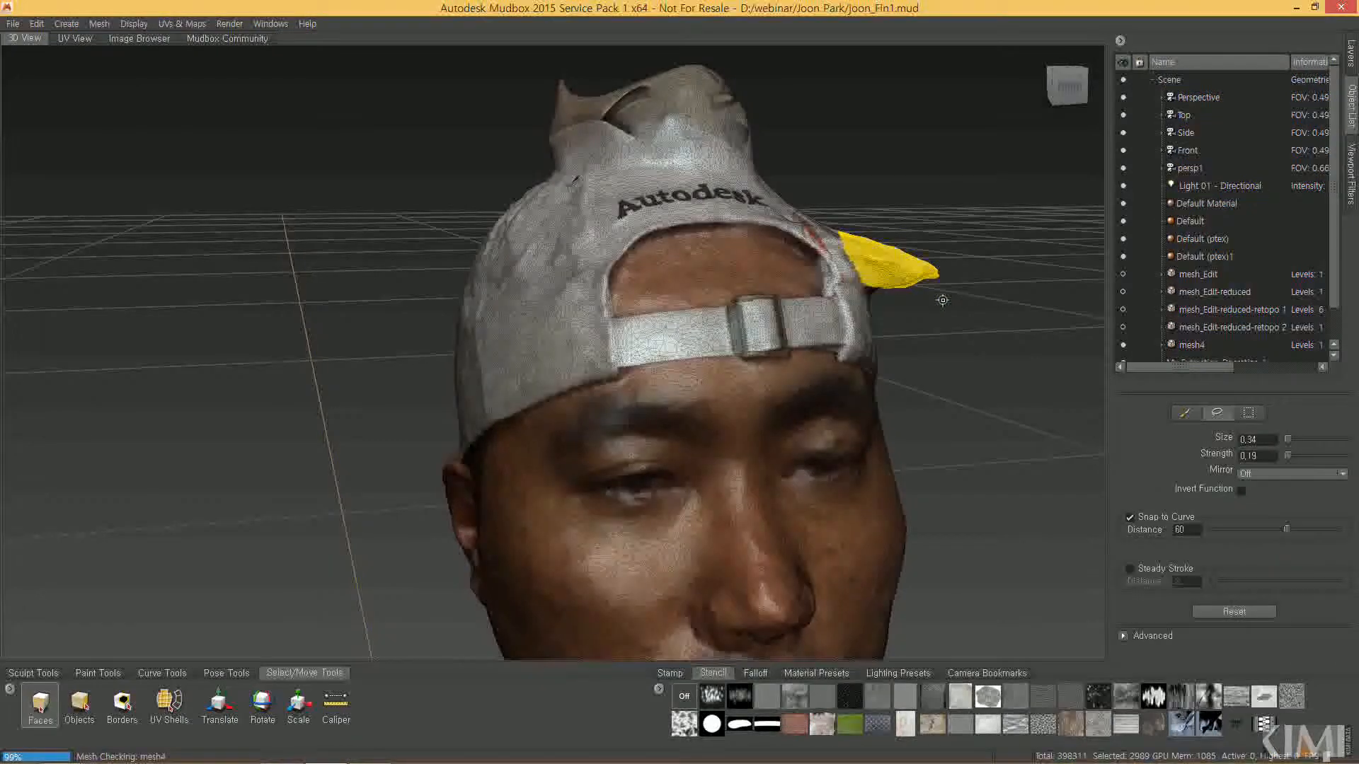
mouse_move(887, 339)
alt+mouse_down()
mouse_move(871, 325)
mouse_move(831, 331)
mouse_move(876, 313)
mouse_move(822, 213)
mouse_move(865, 188)
mouse_move(720, 255)
alt+mouse_up()
key(Delete)
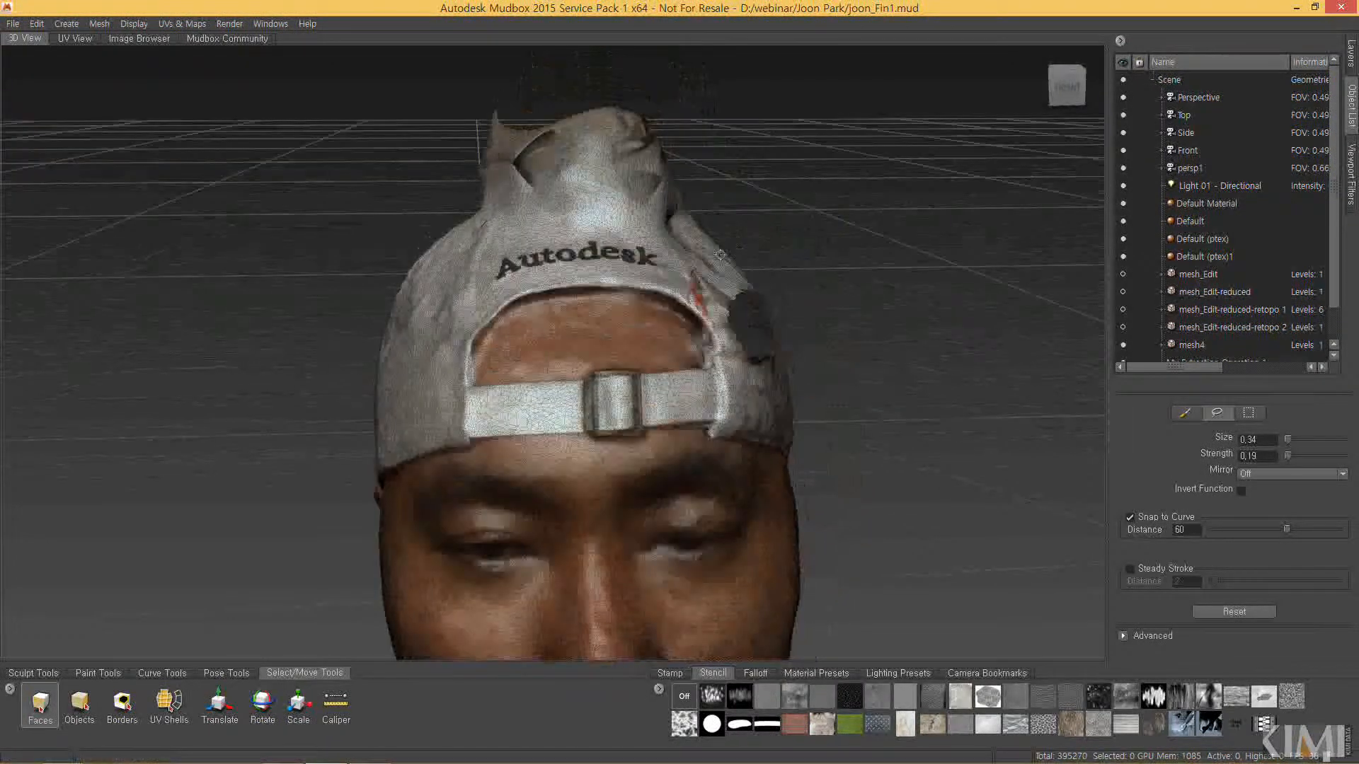
Delete the bad faces on the top of the cap
mouse_move(680, 203)
alt+mouse_down()
mouse_move(655, 206)
mouse_move(648, 186)
mouse_move(687, 233)
mouse_move(559, 230)
mouse_move(630, 201)
mouse_move(737, 205)
mouse_move(842, 141)
mouse_move(570, 97)
mouse_move(490, 131)
alt+mouse_up()
key(Delete)
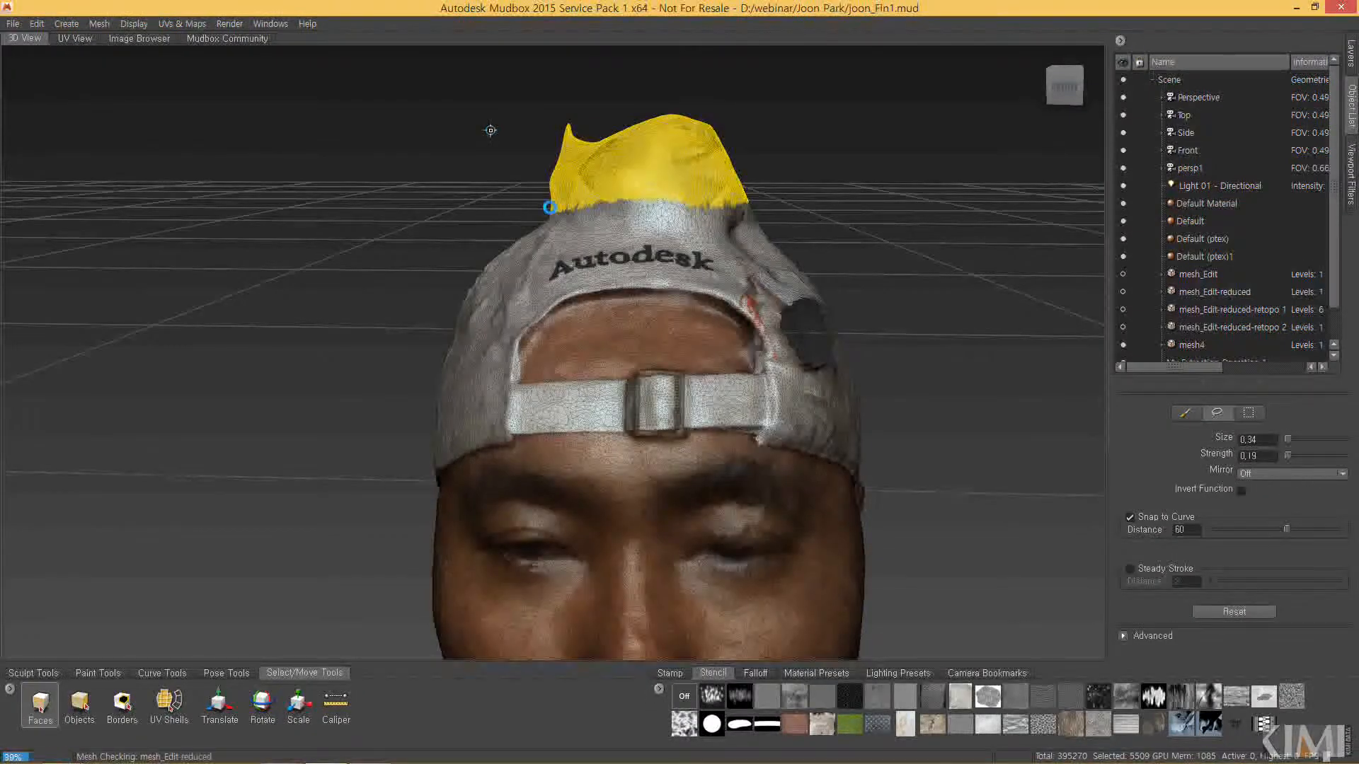
mouse_move(631, 248)
alt+mouse_down()
mouse_move(577, 178)
mouse_move(665, 156)
mouse_move(785, 177)
mouse_move(692, 92)
mouse_move(521, 102)
alt+mouse_up()
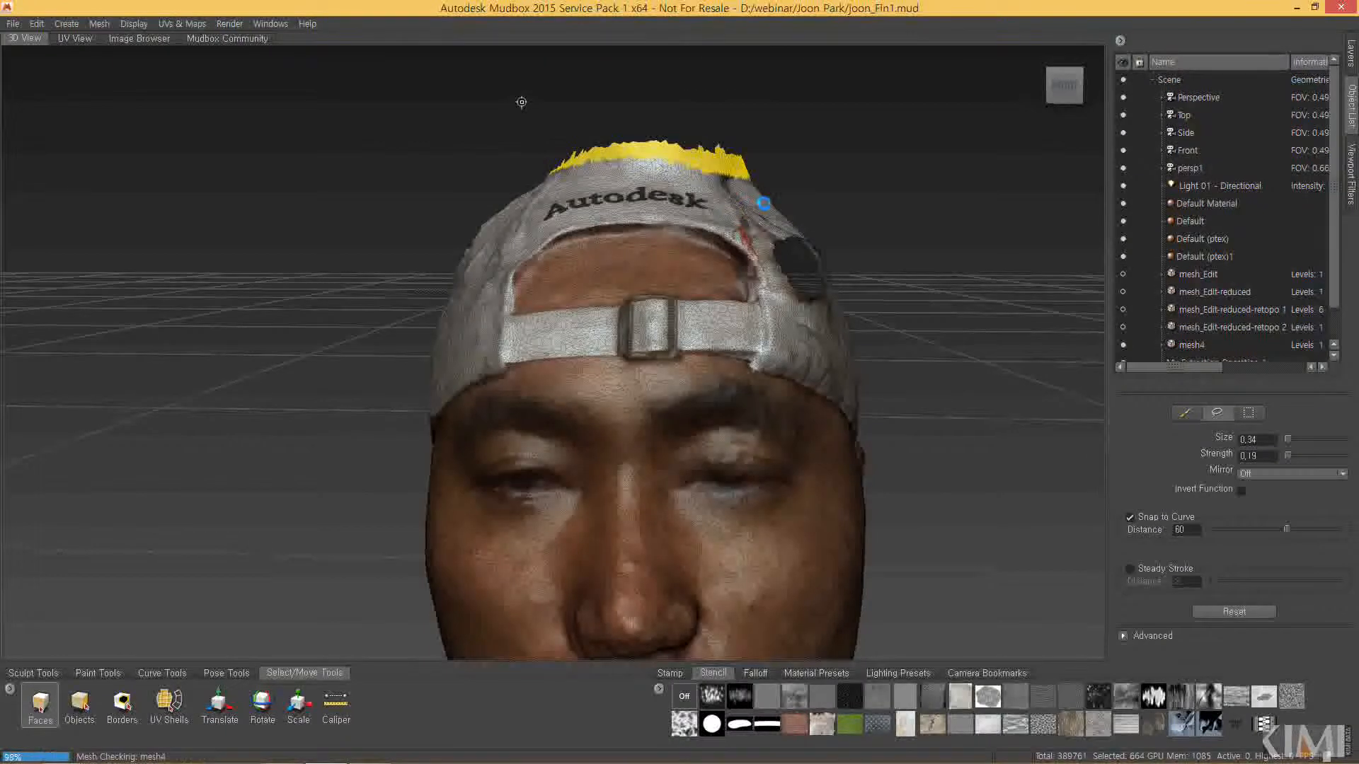
key(Delete)
Delete the ragged edge faces on the cap top and switch to the Borders tool
alt+drag(521, 102, 486, 236)
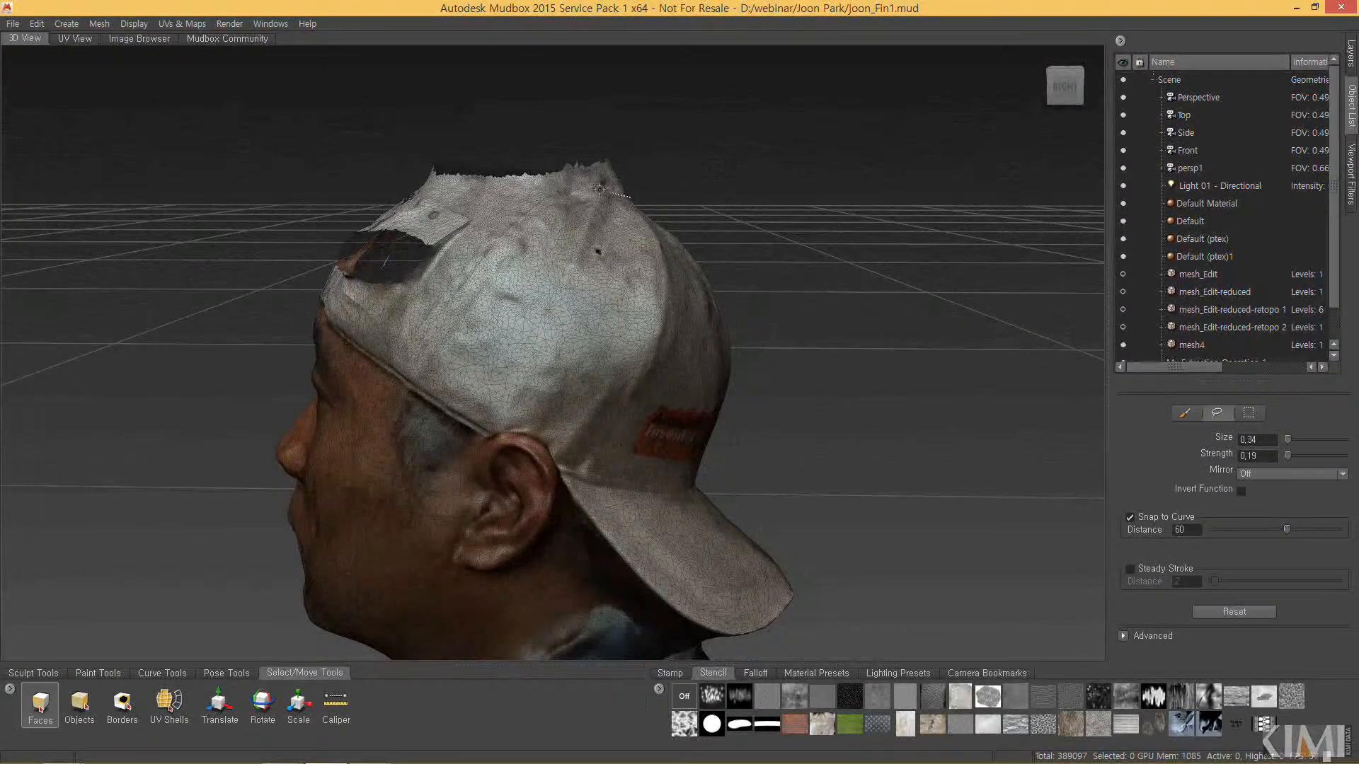
mouse_move(556, 170)
mouse_down()
mouse_move(571, 91)
mouse_move(702, 143)
mouse_move(579, 255)
mouse_move(787, 250)
mouse_move(764, 283)
mouse_move(751, 255)
mouse_move(766, 221)
mouse_move(581, 298)
mouse_up()
key(Delete)
alt+right_drag(581, 298, 719, 247)
alt+middle_drag(630, 177, 635, 217)
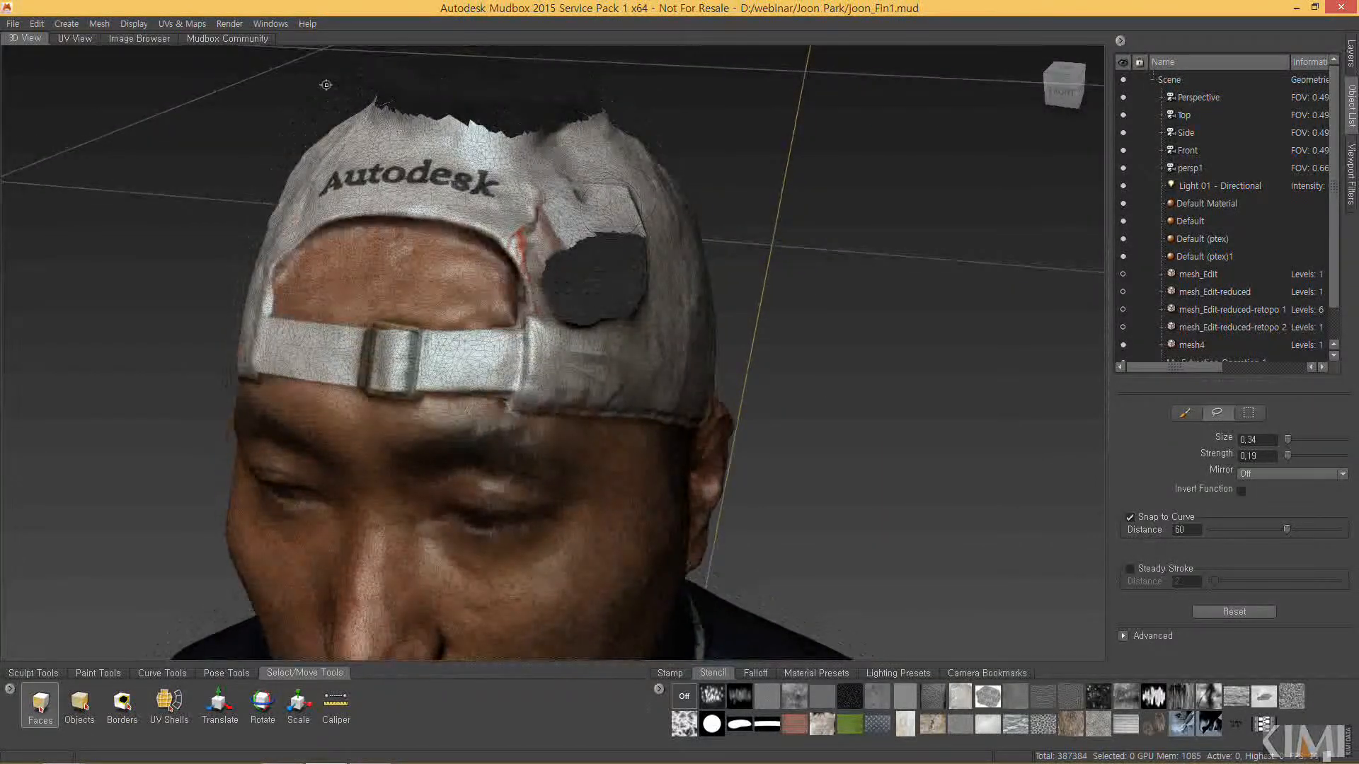
click(123, 704)
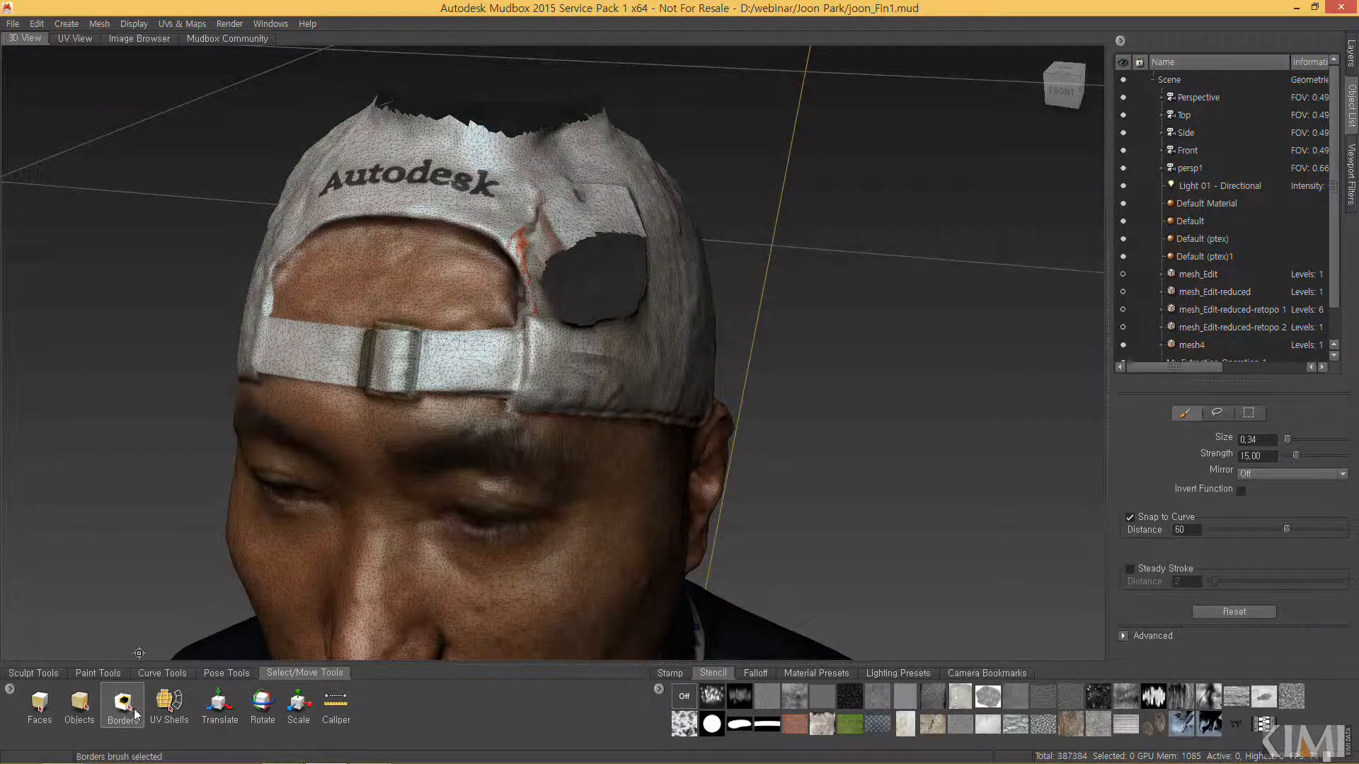
Select the border of the hole on the cap's back side and fill it with Mesh > Patch
click(593, 236)
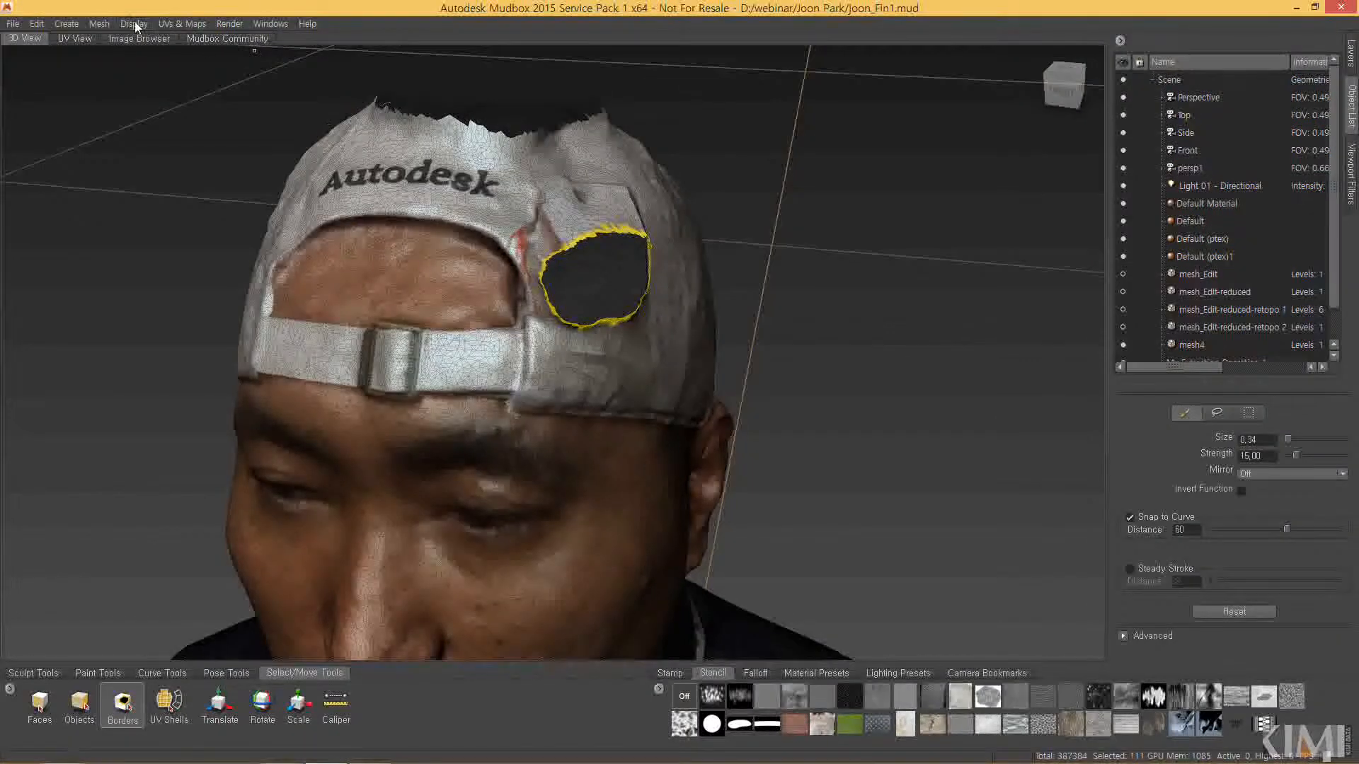
click(106, 22)
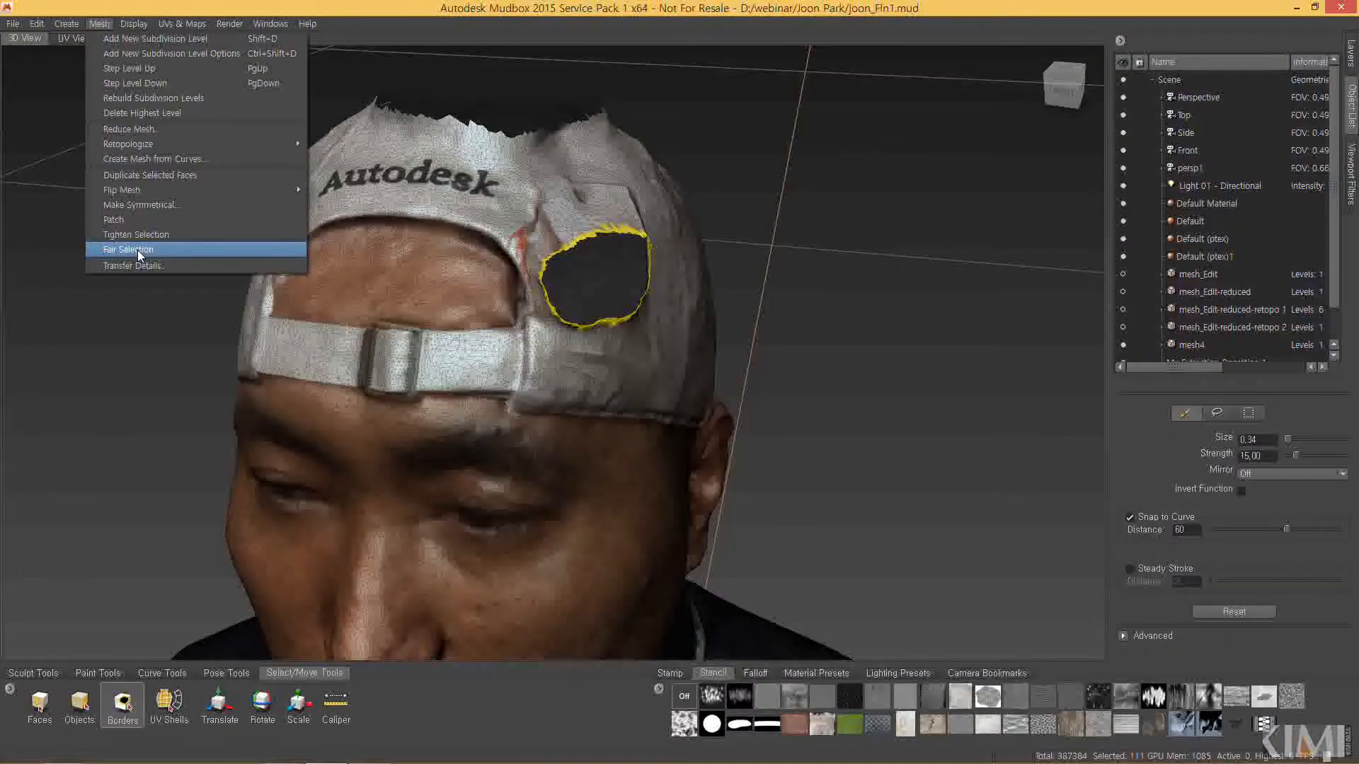
click(146, 225)
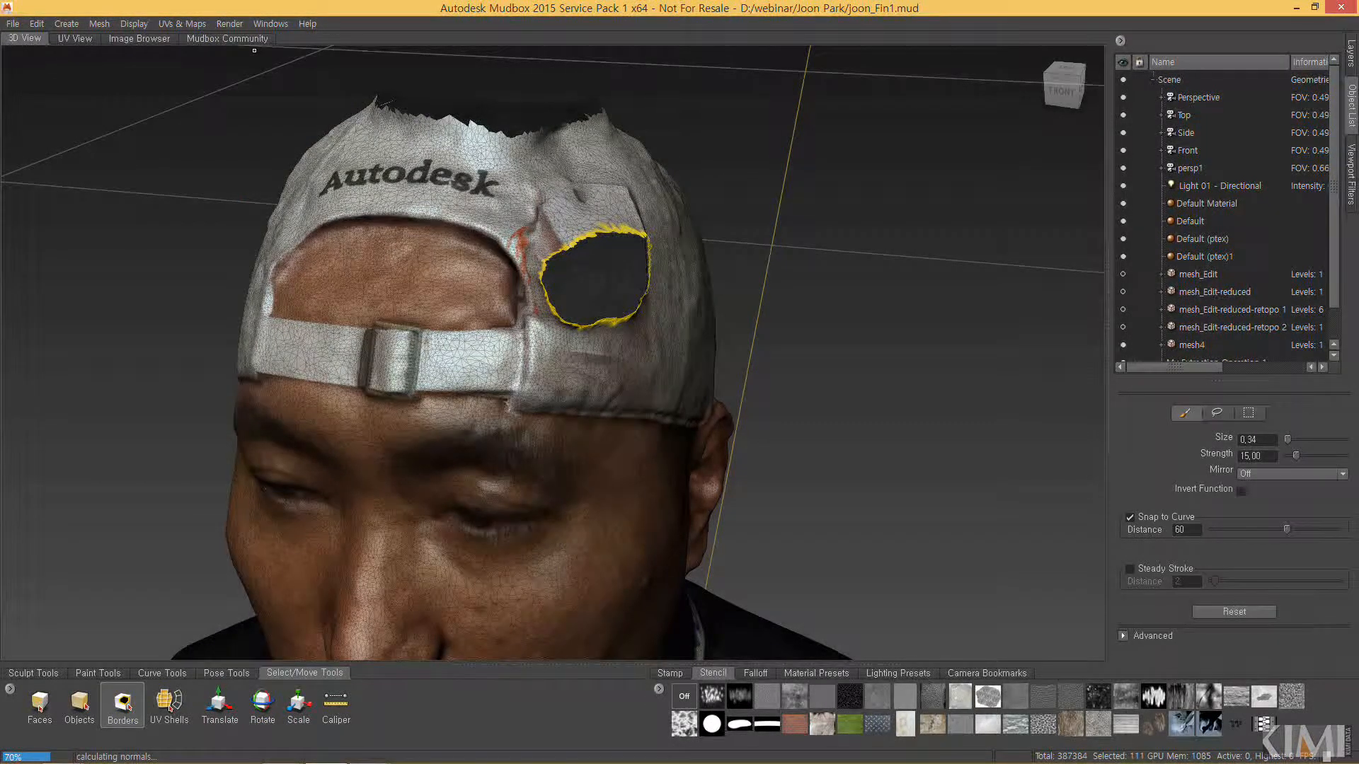
mouse_move(722, 342)
alt+mouse_down()
mouse_move(637, 375)
mouse_move(722, 318)
alt+mouse_up()
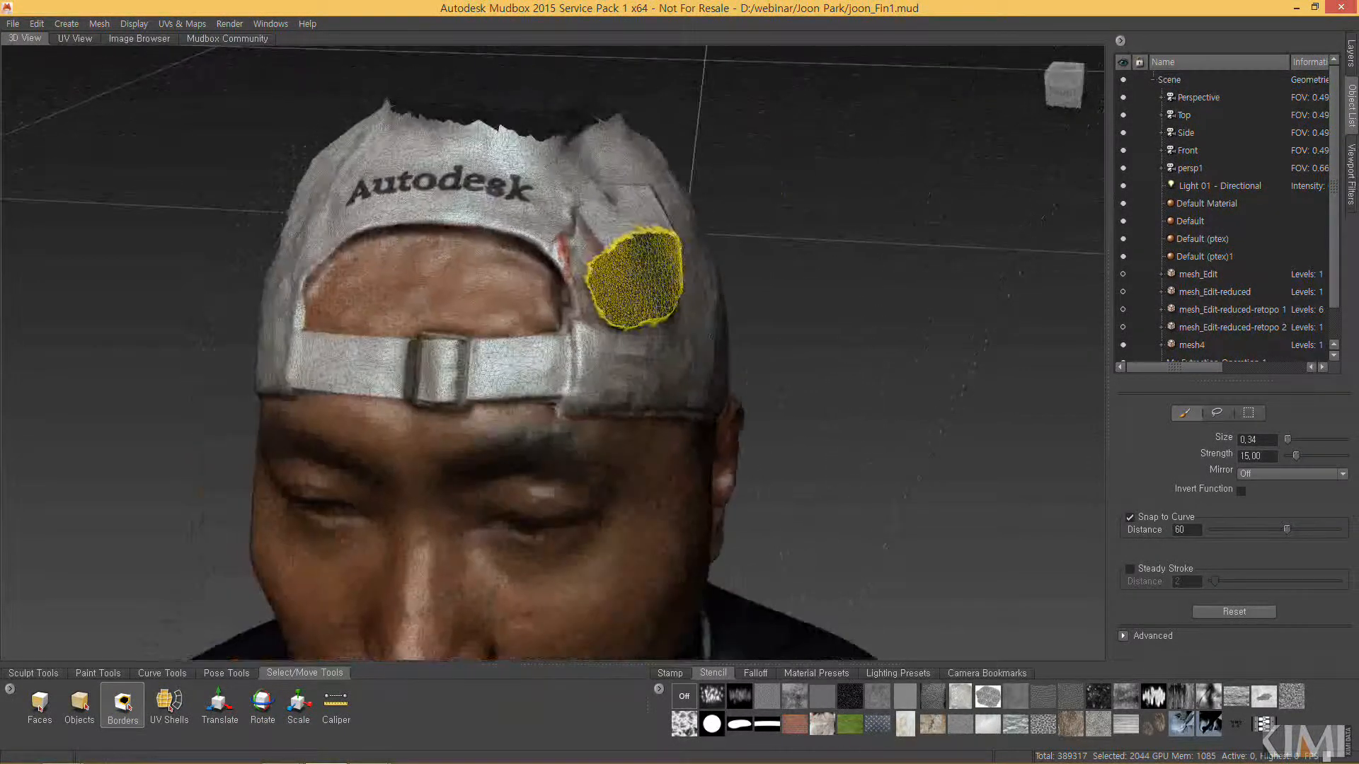
alt+right_drag(722, 319, 769, 258)
alt+middle_drag(768, 258, 669, 407)
alt+drag(669, 407, 750, 396)
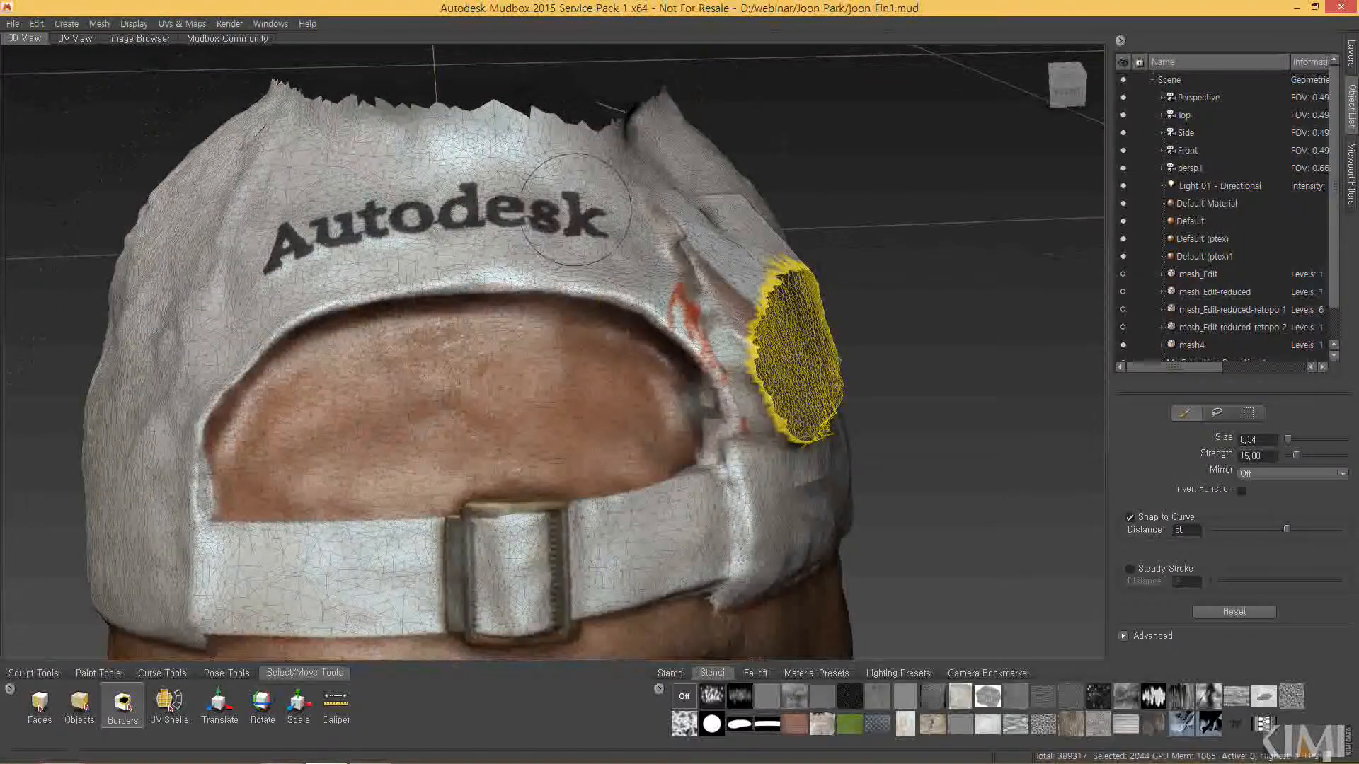
Even out the new patch faces with Mesh > Fair Selection
click(100, 25)
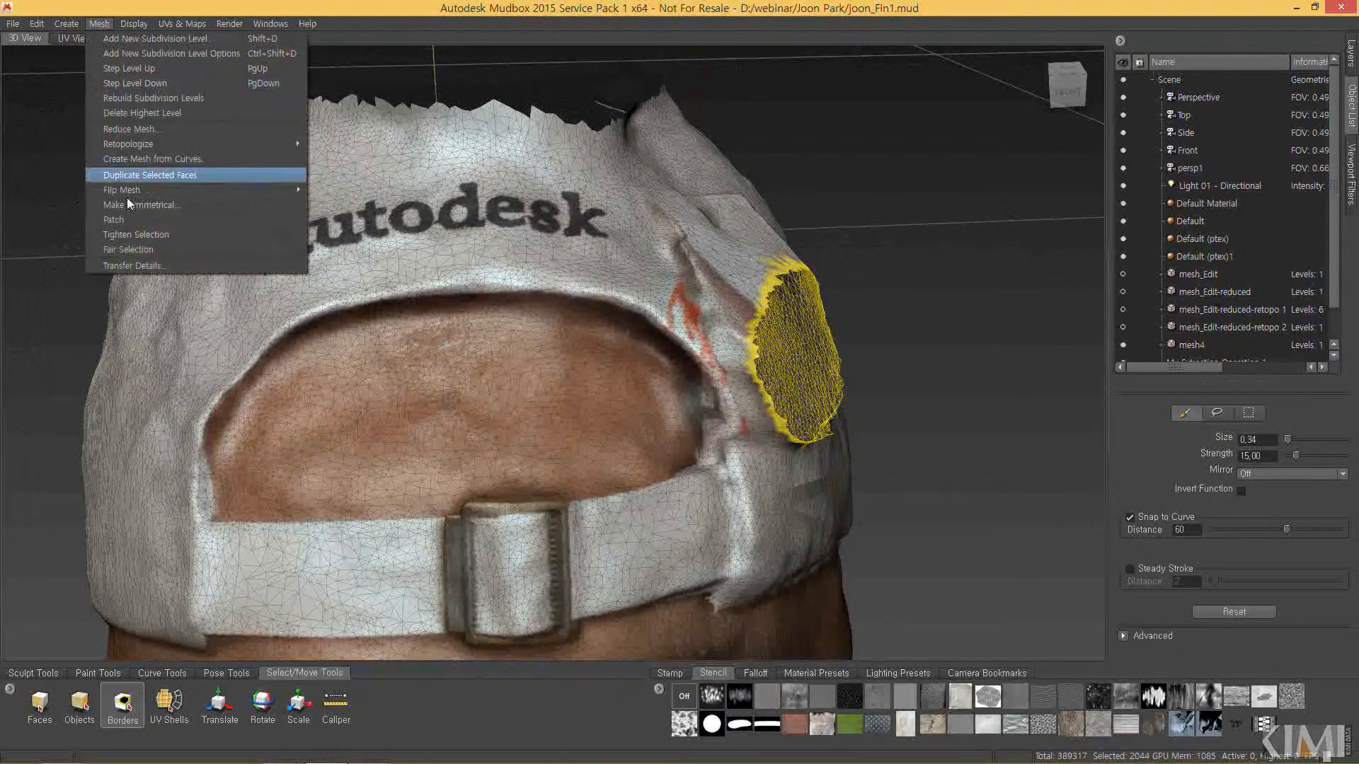
click(138, 249)
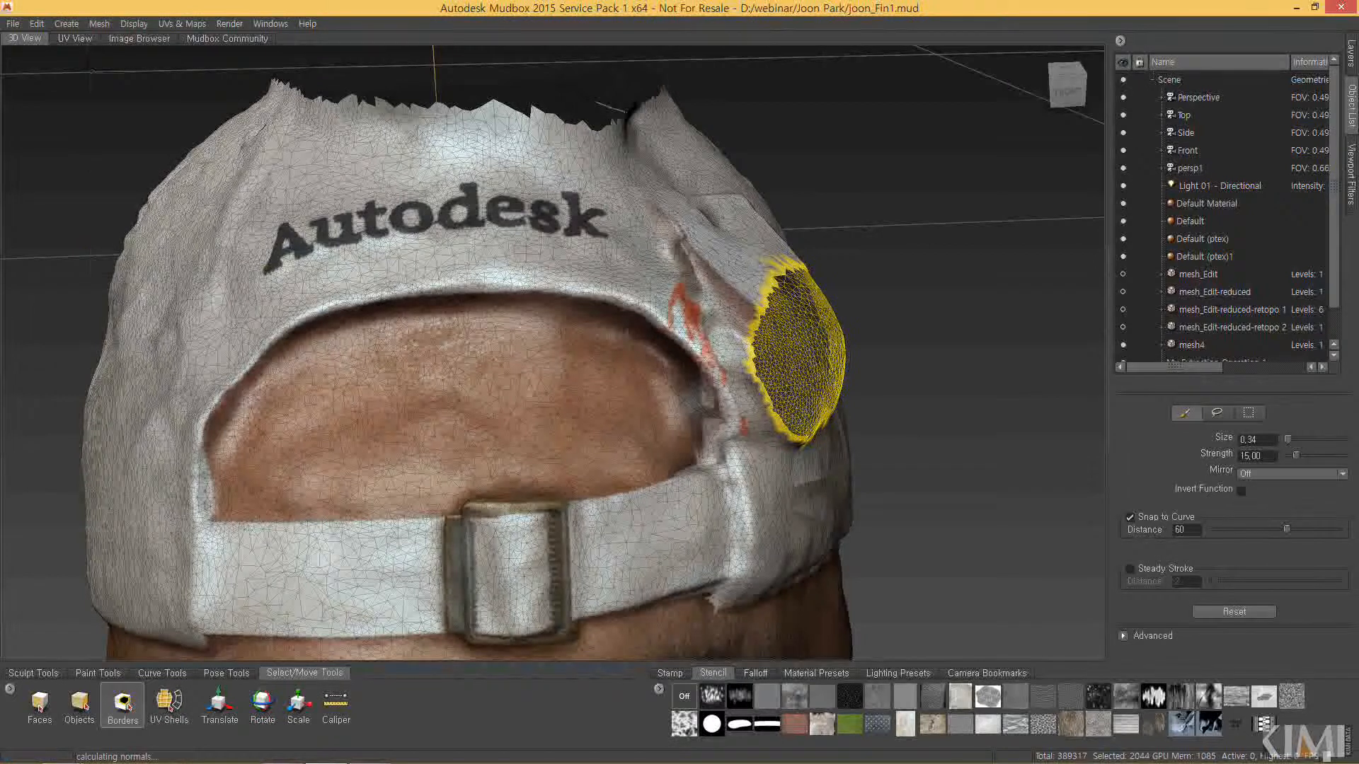
alt+drag(737, 418, 690, 304)
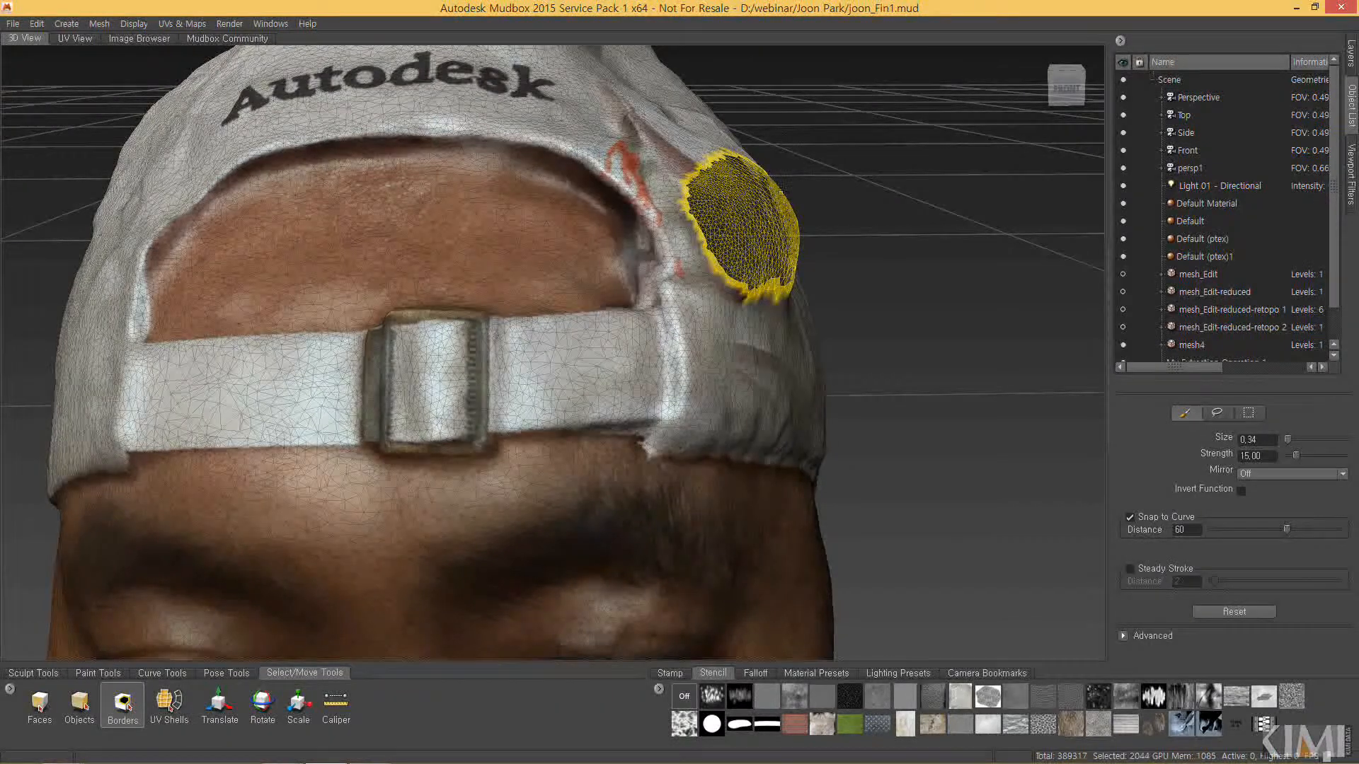
mouse_move(755, 225)
alt+mouse_down()
mouse_move(716, 264)
mouse_move(566, 230)
mouse_move(610, 198)
mouse_move(669, 241)
mouse_move(716, 238)
mouse_move(690, 236)
alt+mouse_up()
Pull the patch flush to the cap with Mesh > Tighten Selection
scroll(716, 238, up, 2)
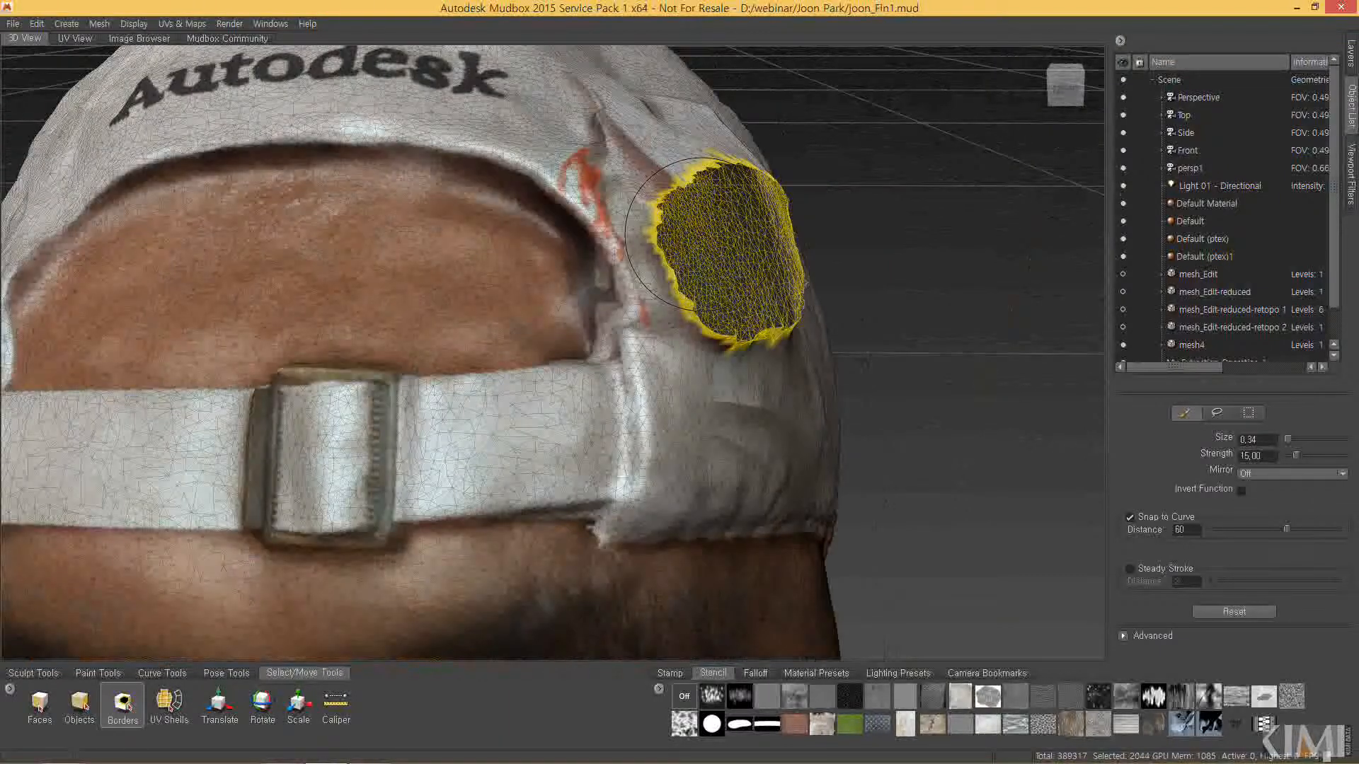
click(99, 24)
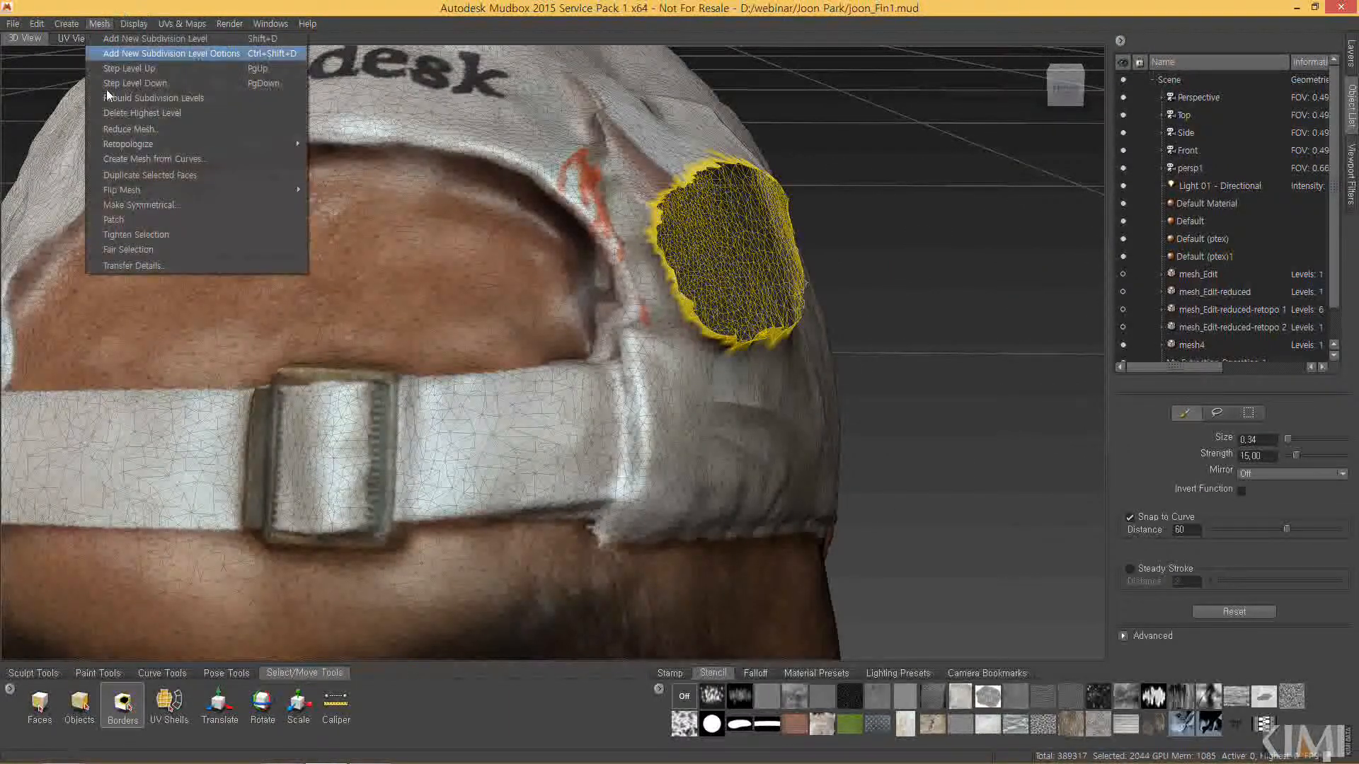
click(133, 235)
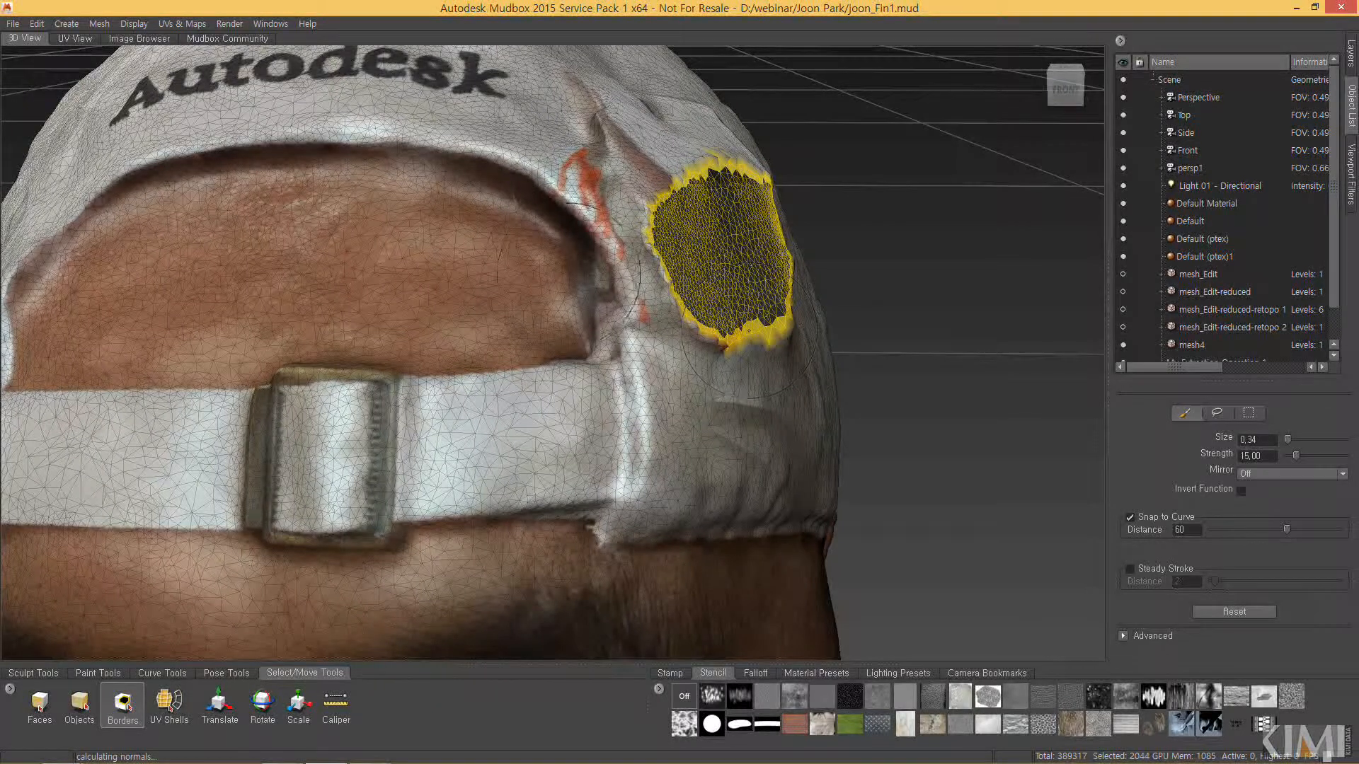
alt+drag(710, 264, 736, 277)
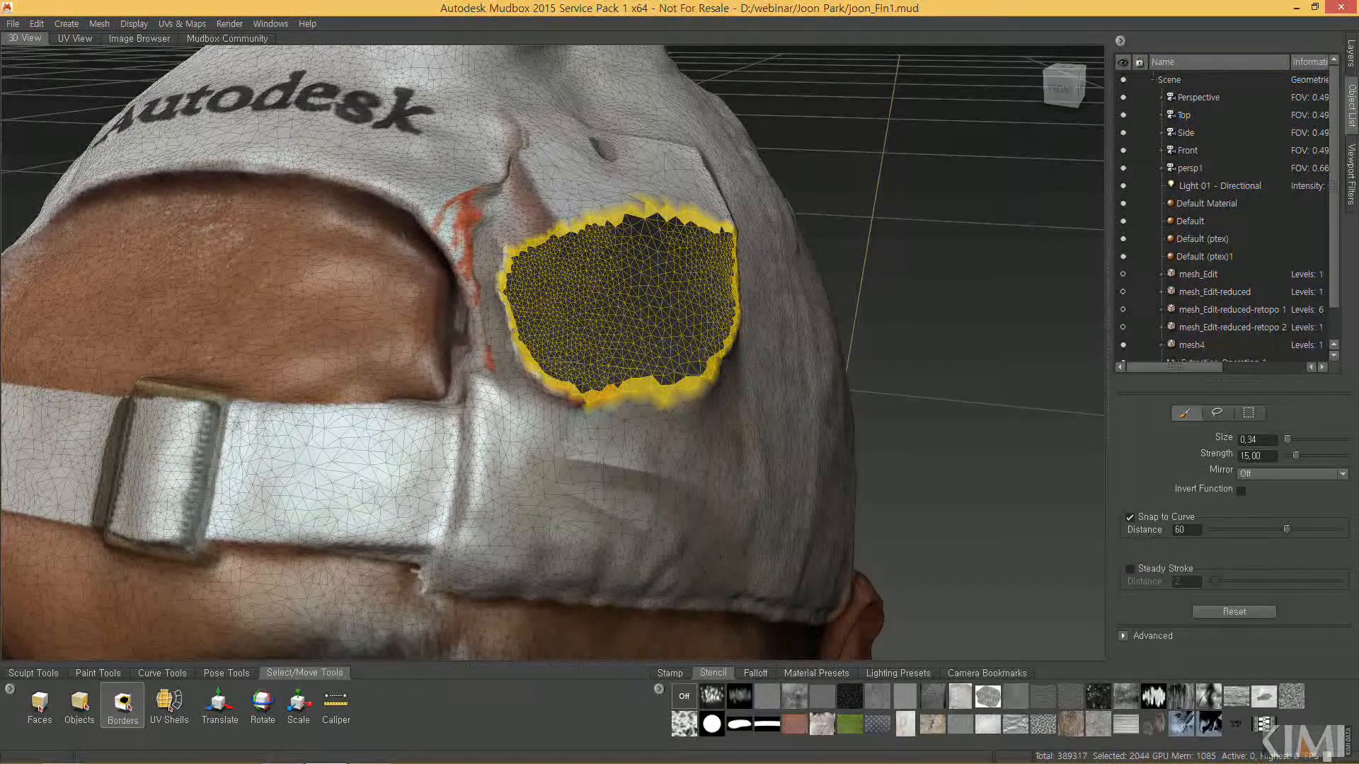
Smooth the patch's jagged upper edge with the Smooth brush at strength 100
click(37, 673)
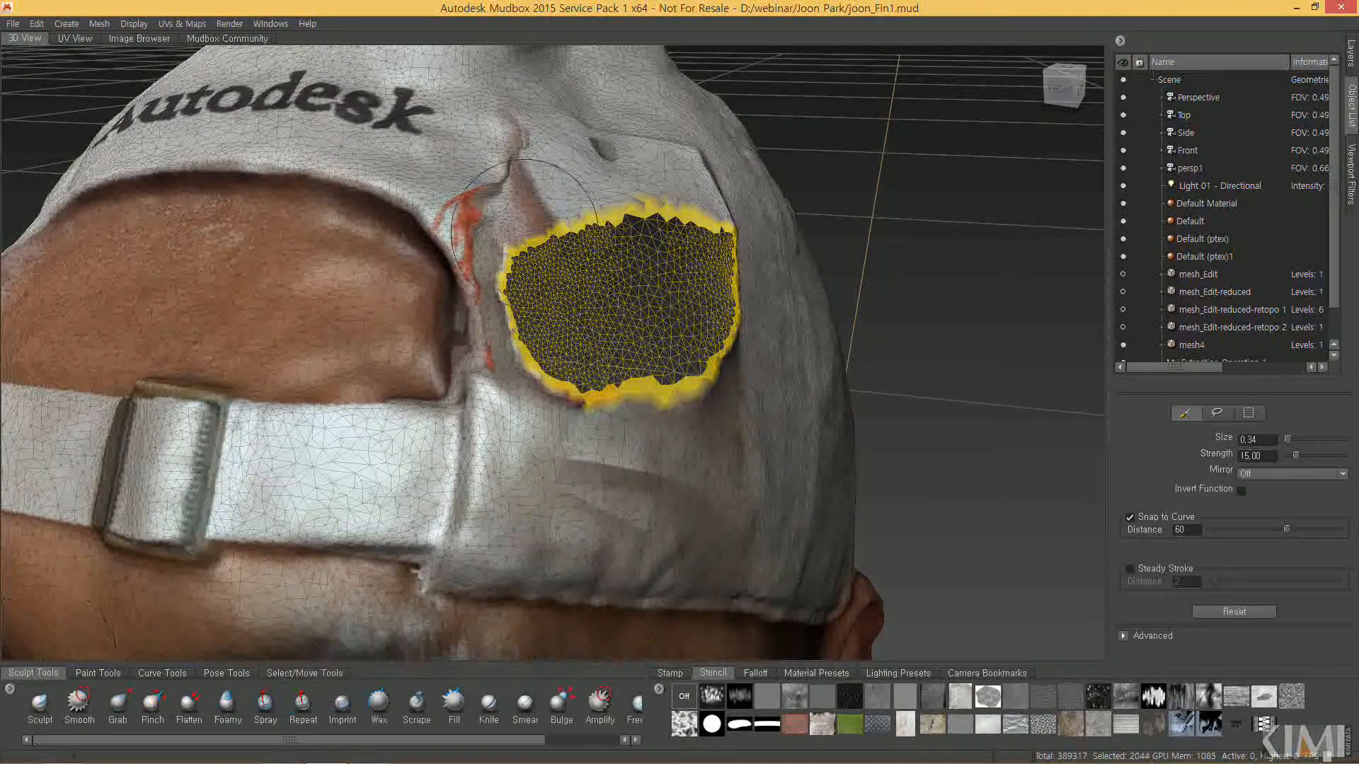
click(41, 704)
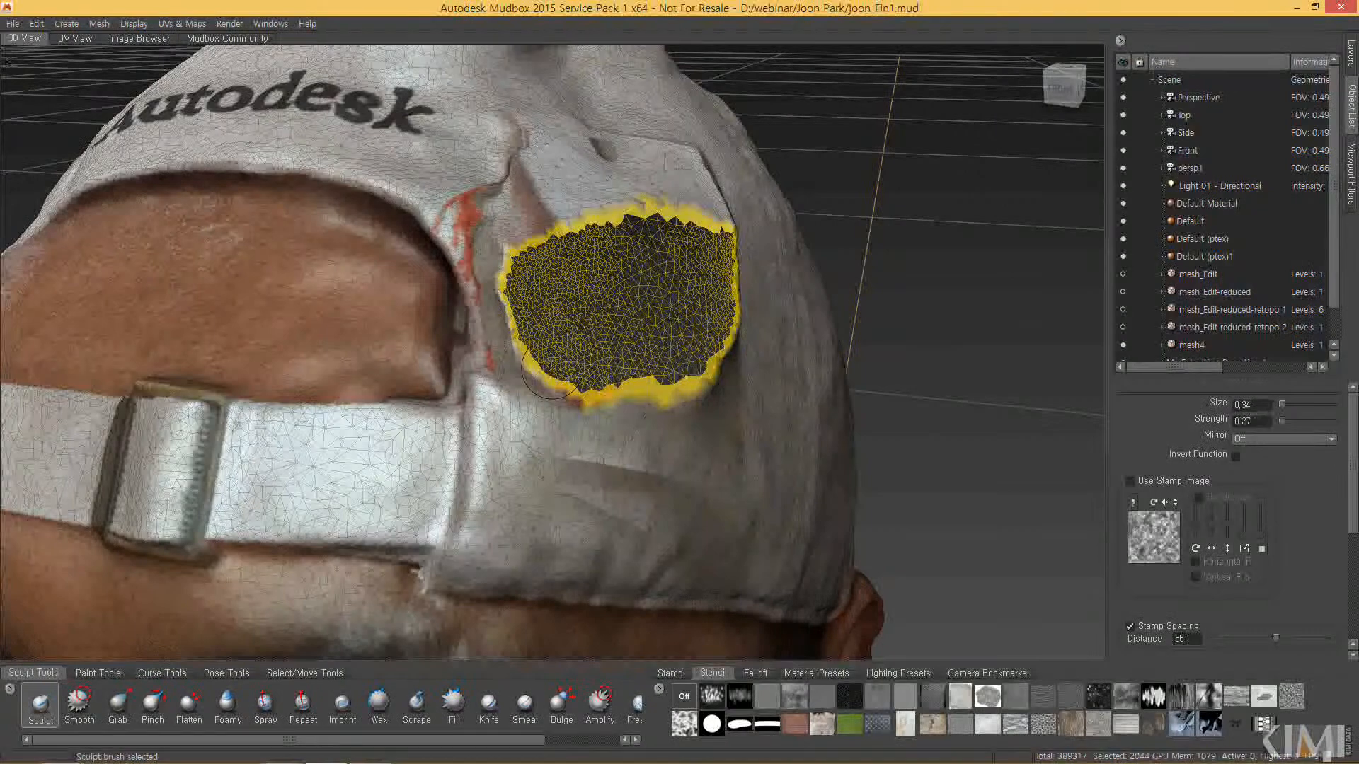
click(80, 705)
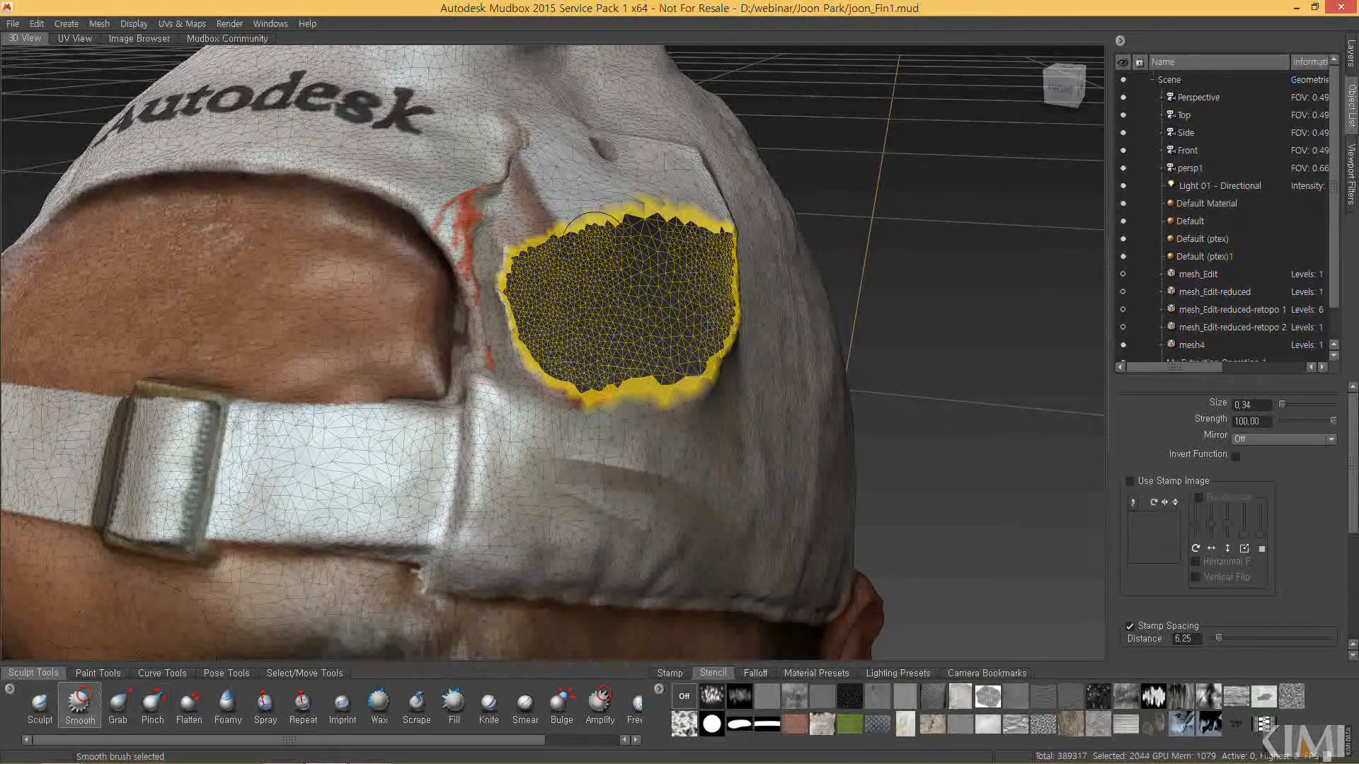
mouse_move(600, 216)
mouse_down()
mouse_move(723, 230)
mouse_move(736, 319)
mouse_move(683, 394)
mouse_up()
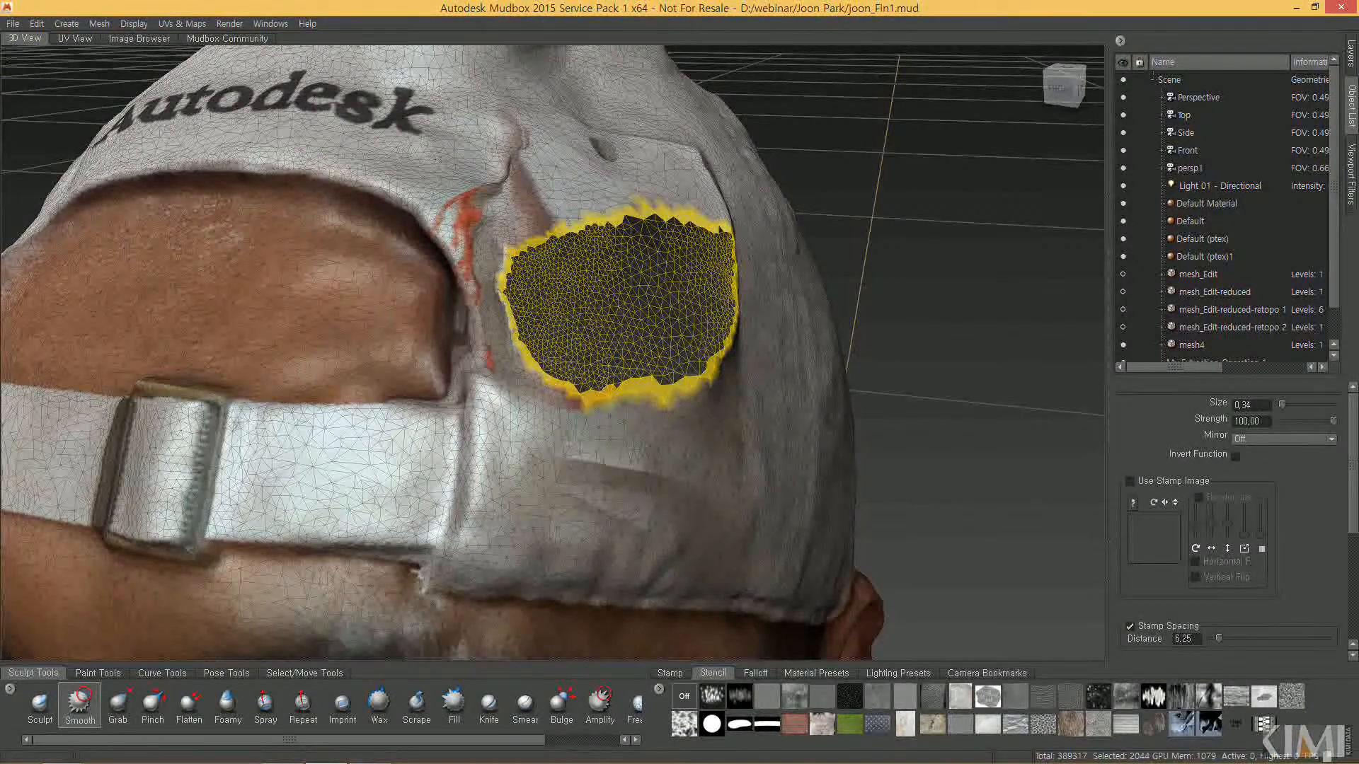
alt+drag(548, 198, 612, 432)
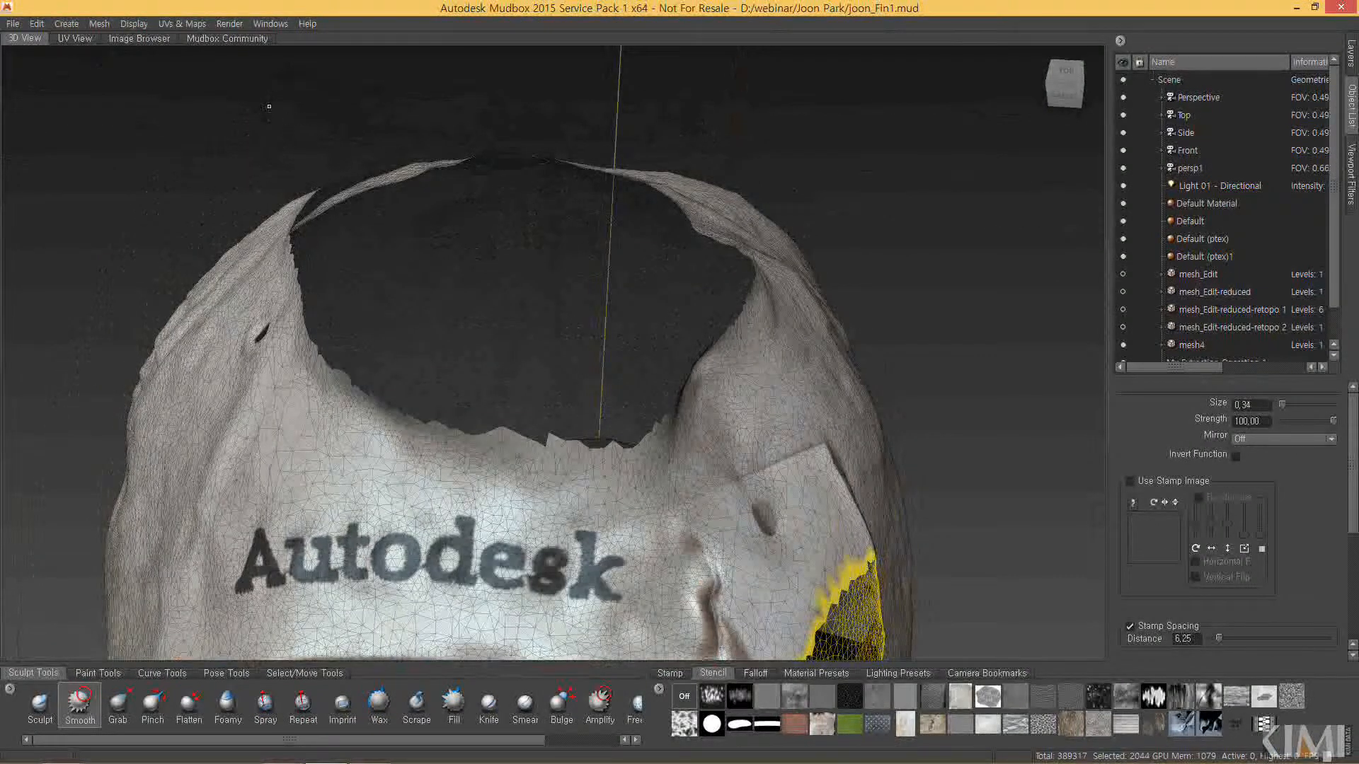
Select the rim of the cap's top opening with Borders and fill it with Mesh > Patch
click(309, 674)
click(129, 703)
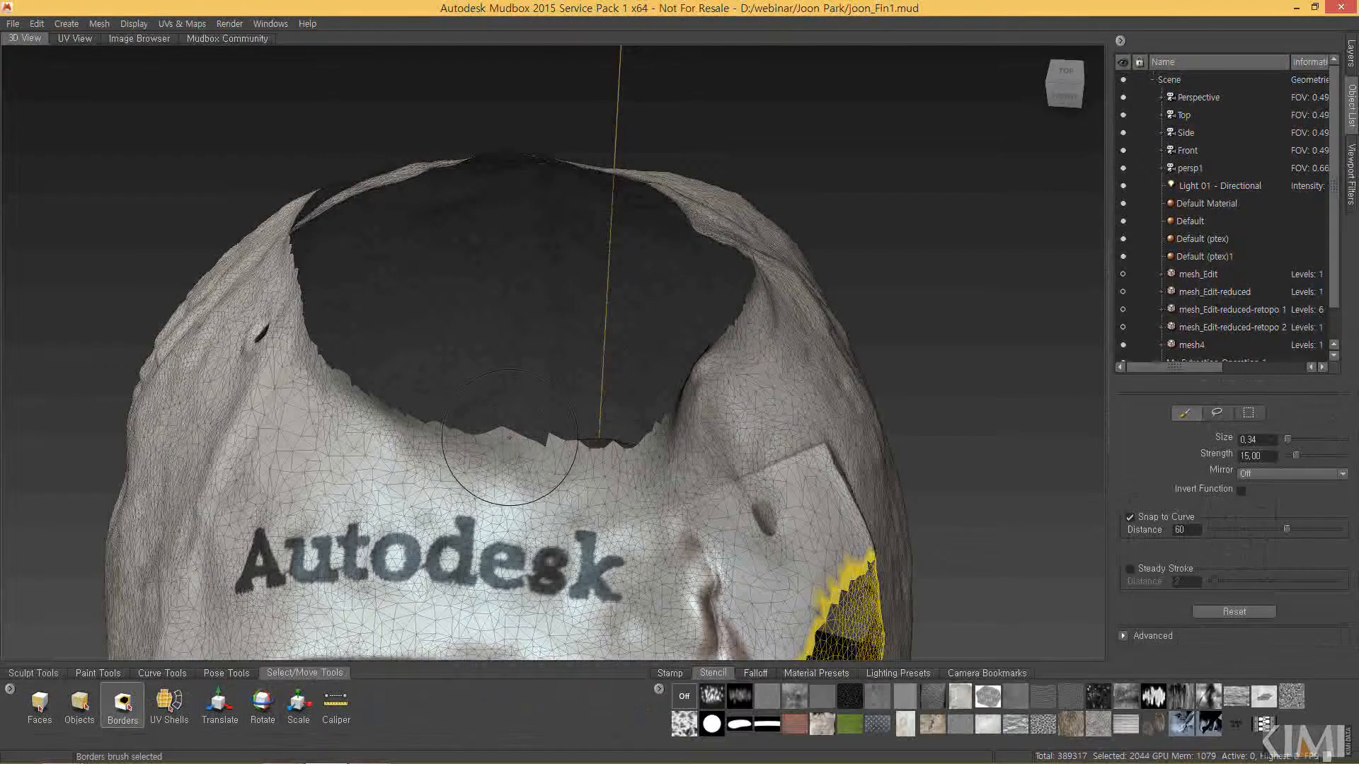
click(511, 441)
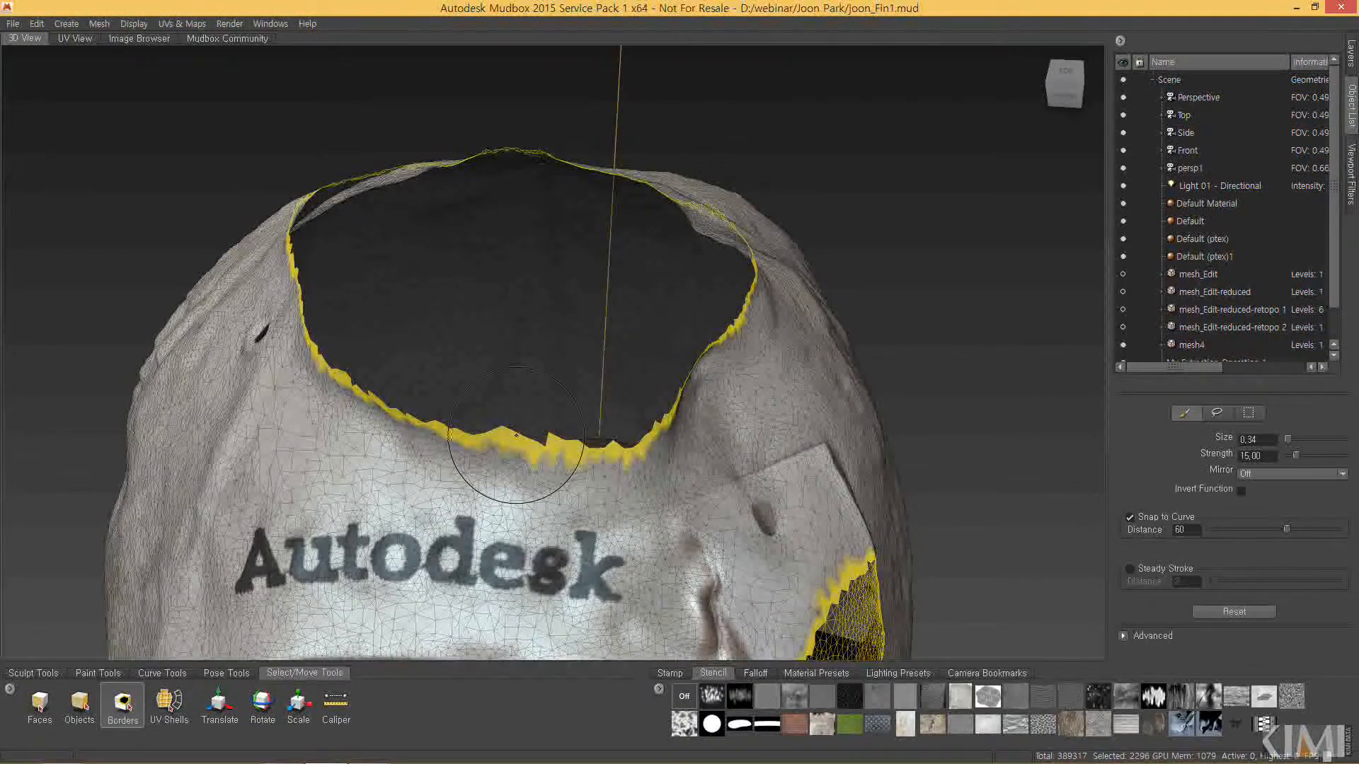
alt+drag(518, 437, 570, 352)
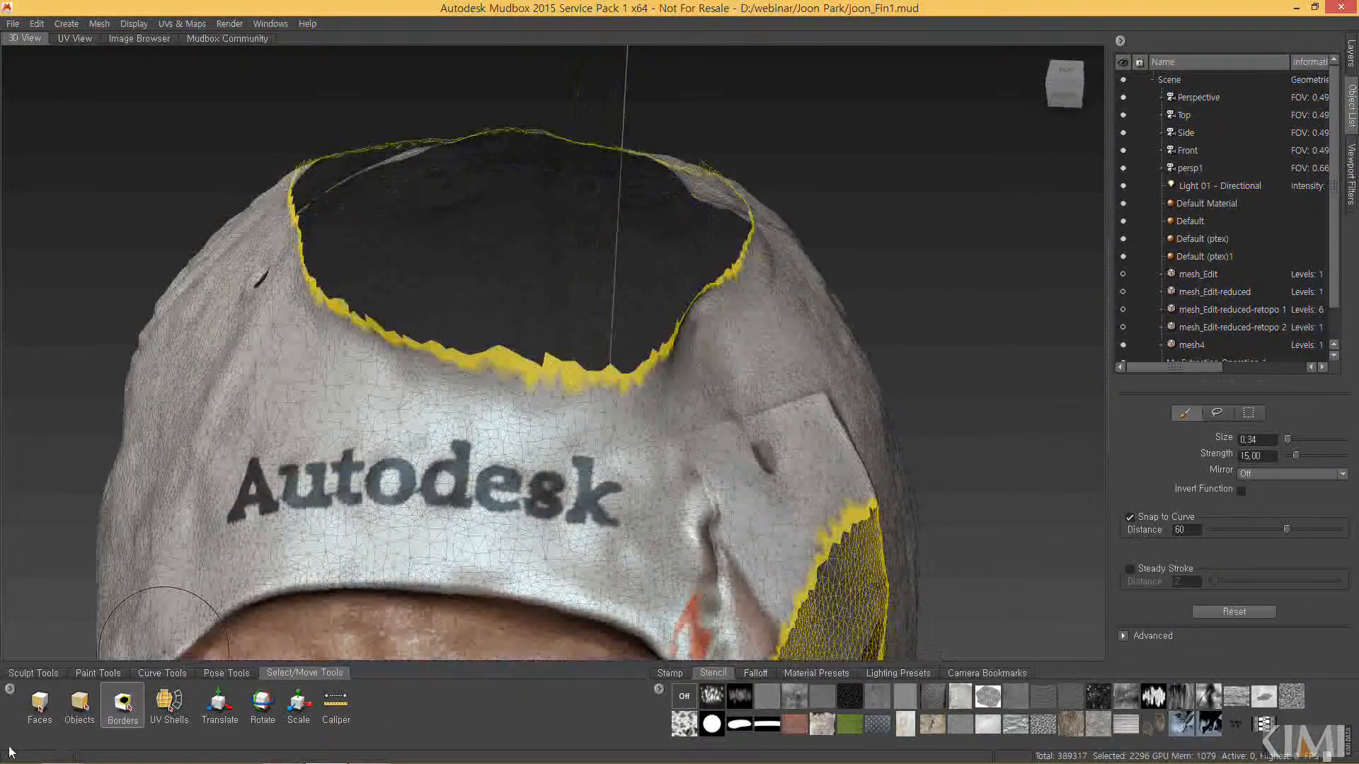
click(831, 218)
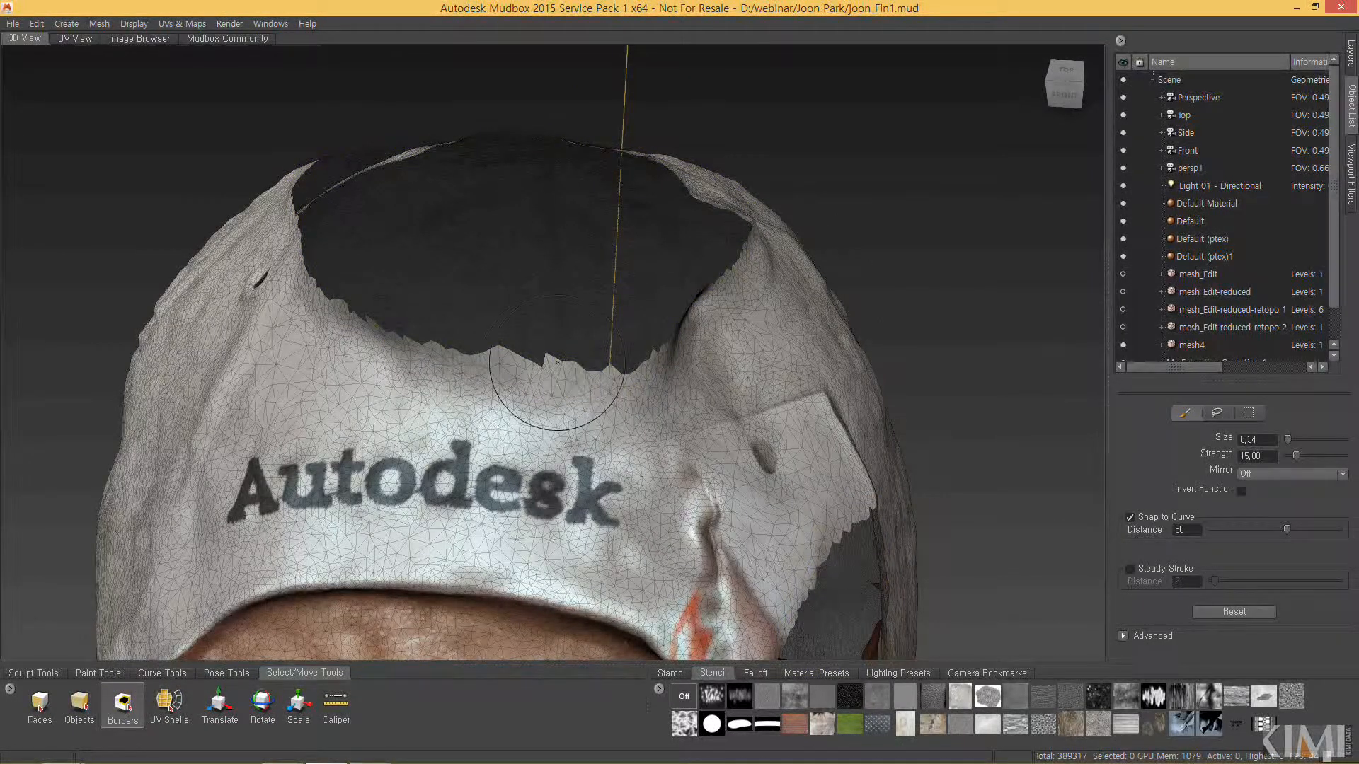
click(574, 393)
mouse_move(574, 393)
alt+mouse_down()
mouse_move(560, 409)
mouse_move(589, 464)
alt+mouse_up()
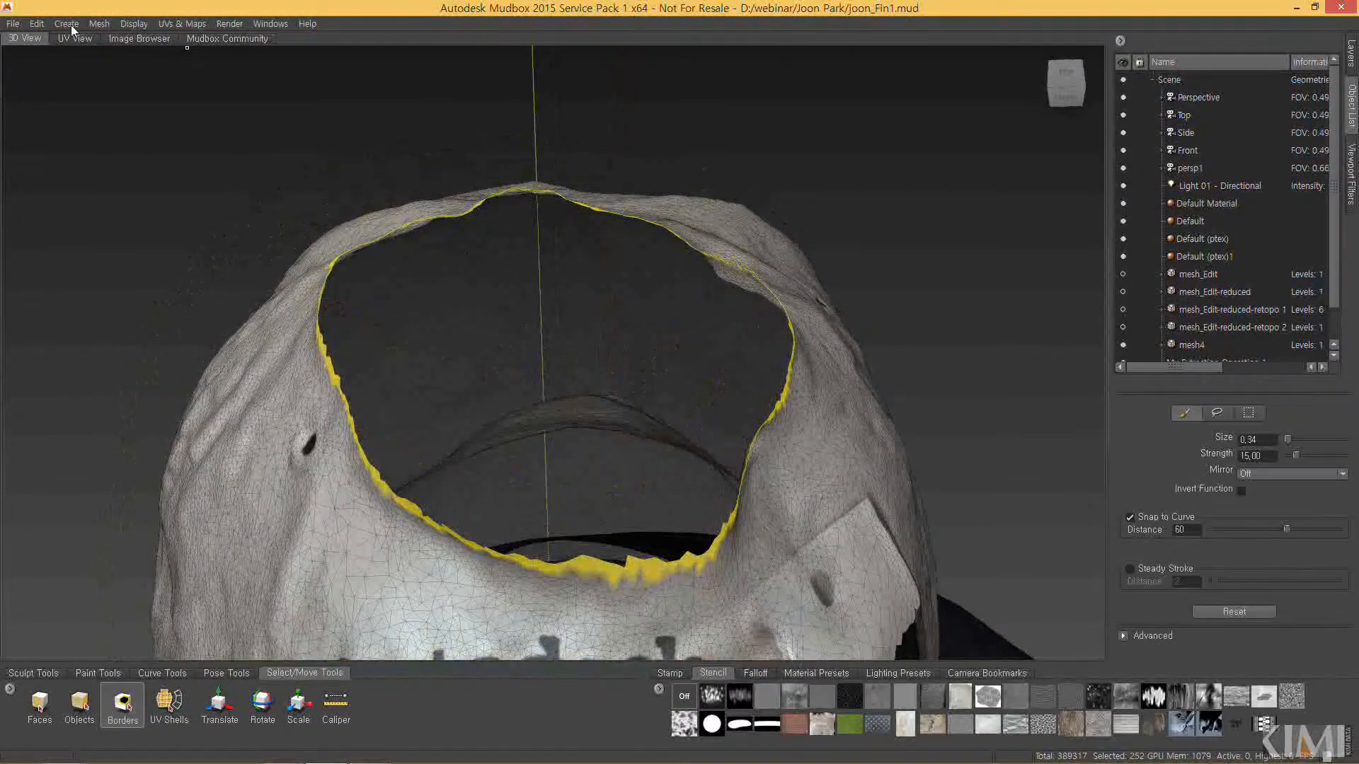
click(99, 23)
click(151, 220)
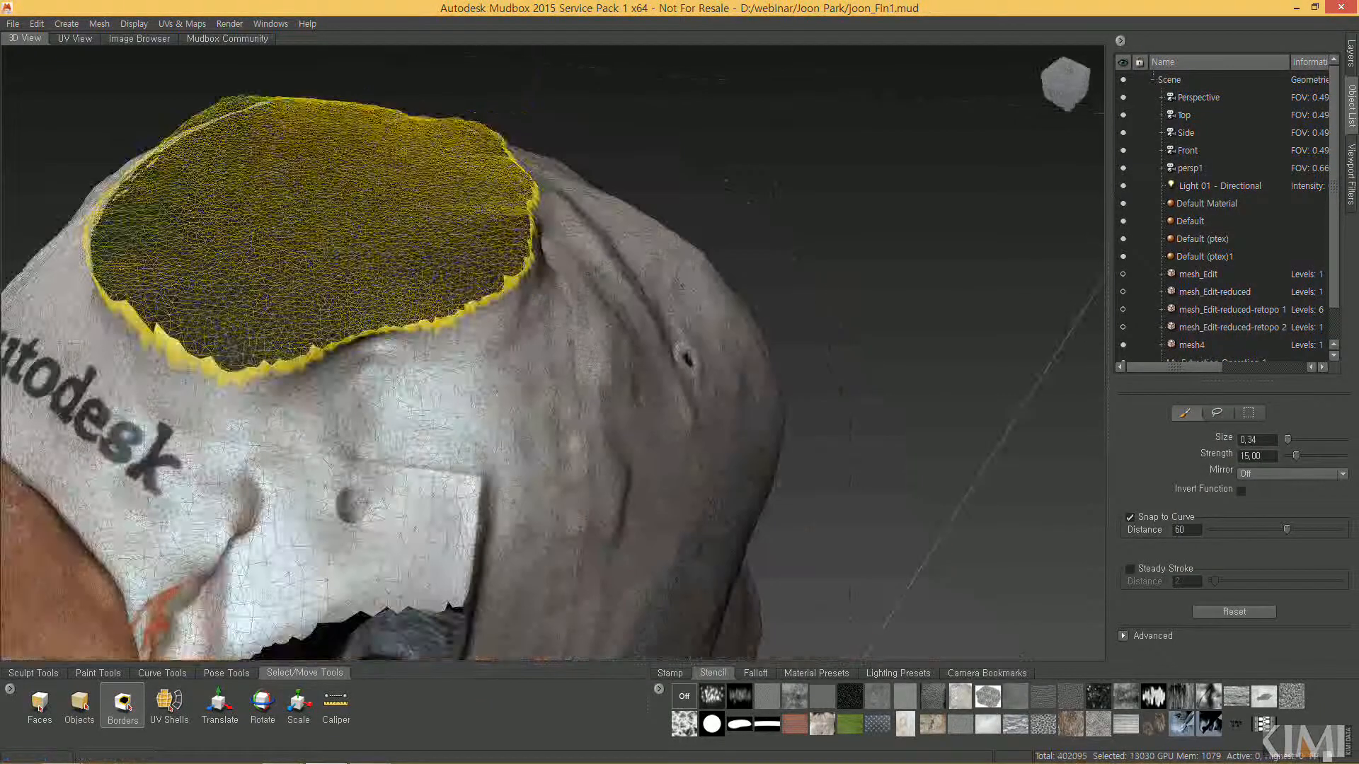
Tighten the new top patch with Mesh > Tighten Selection so it domes with the cap
alt+drag(496, 297, 660, 281)
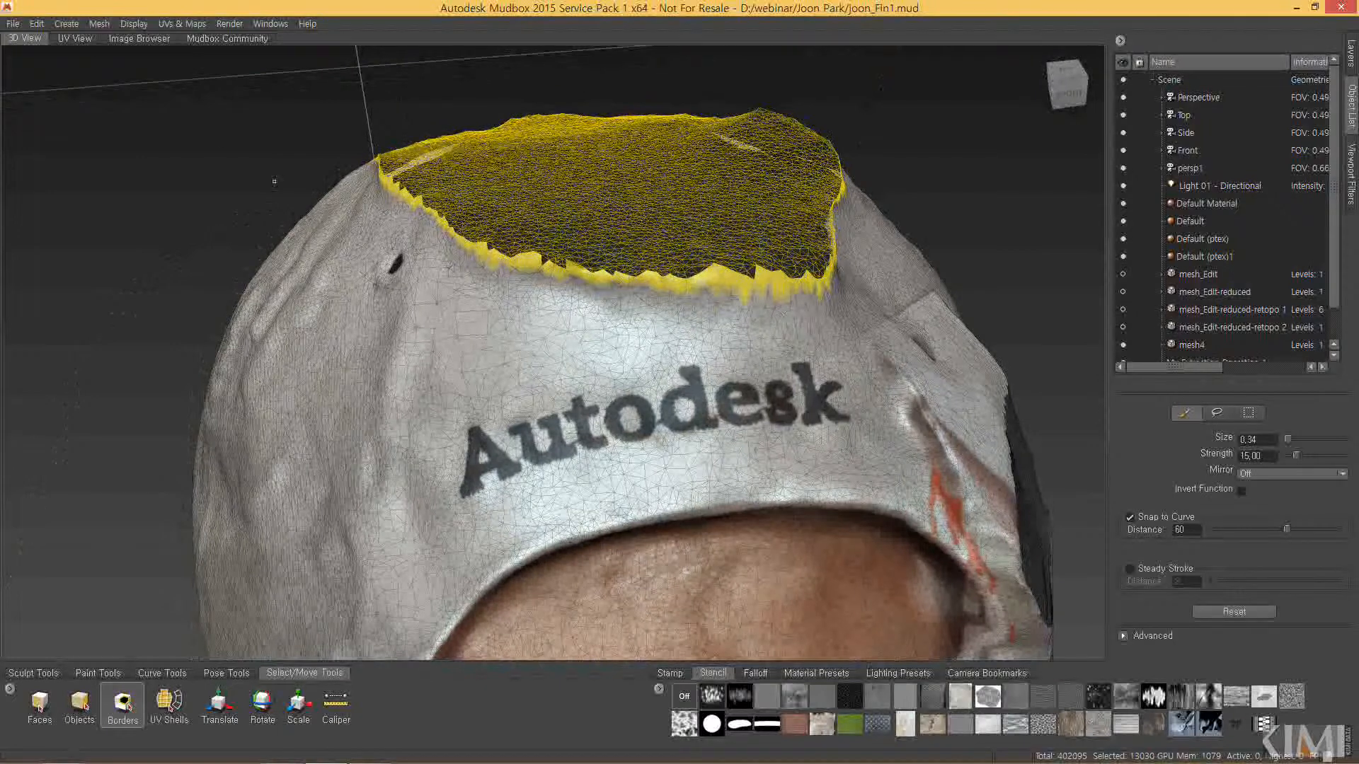
click(99, 24)
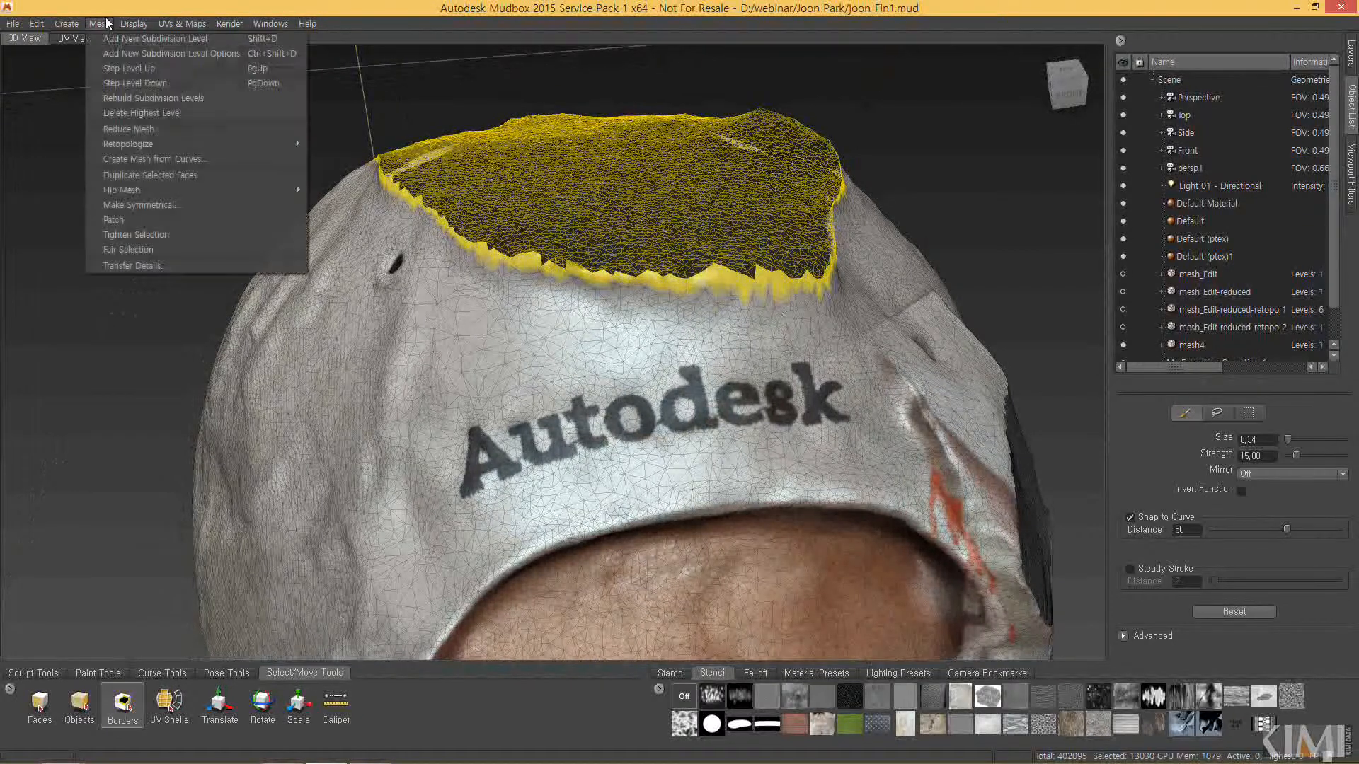
click(129, 232)
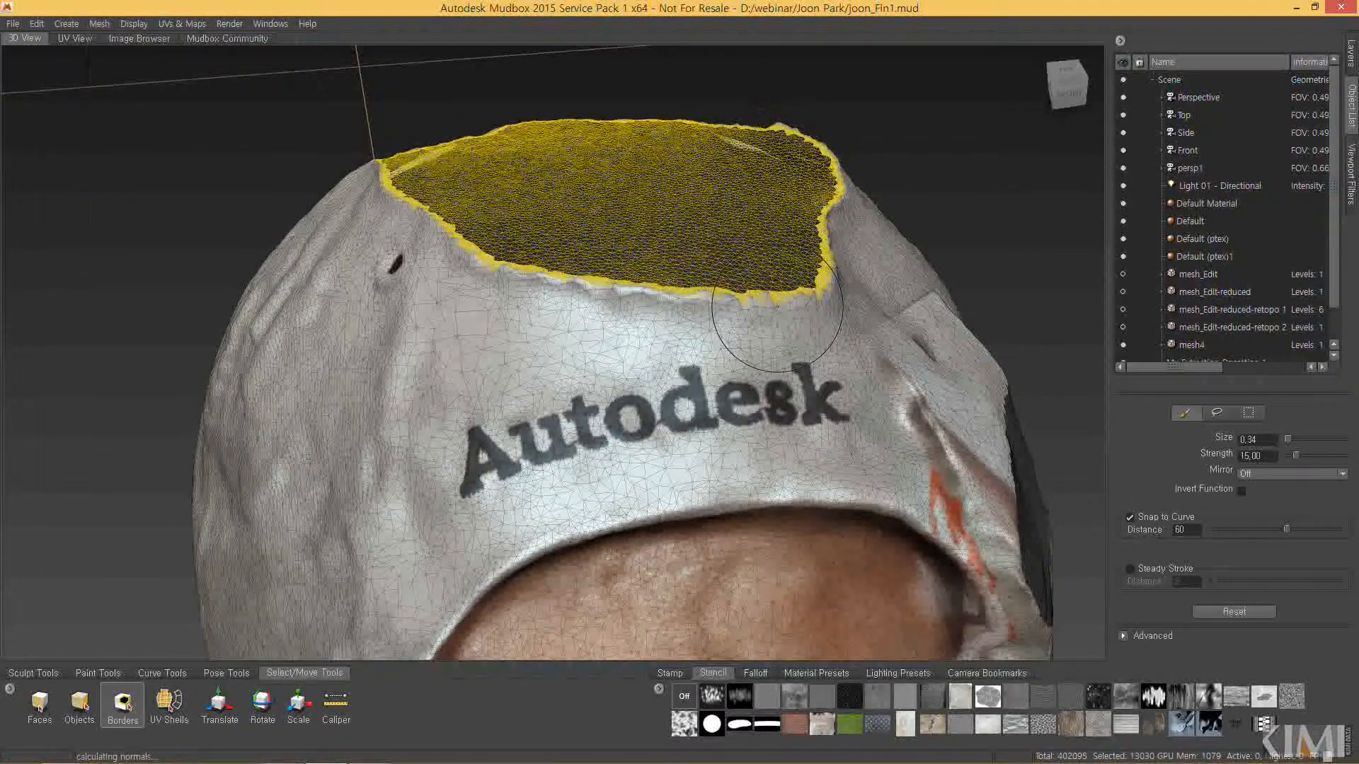
mouse_move(728, 288)
alt+mouse_down()
mouse_move(734, 304)
mouse_move(688, 347)
alt+mouse_up()
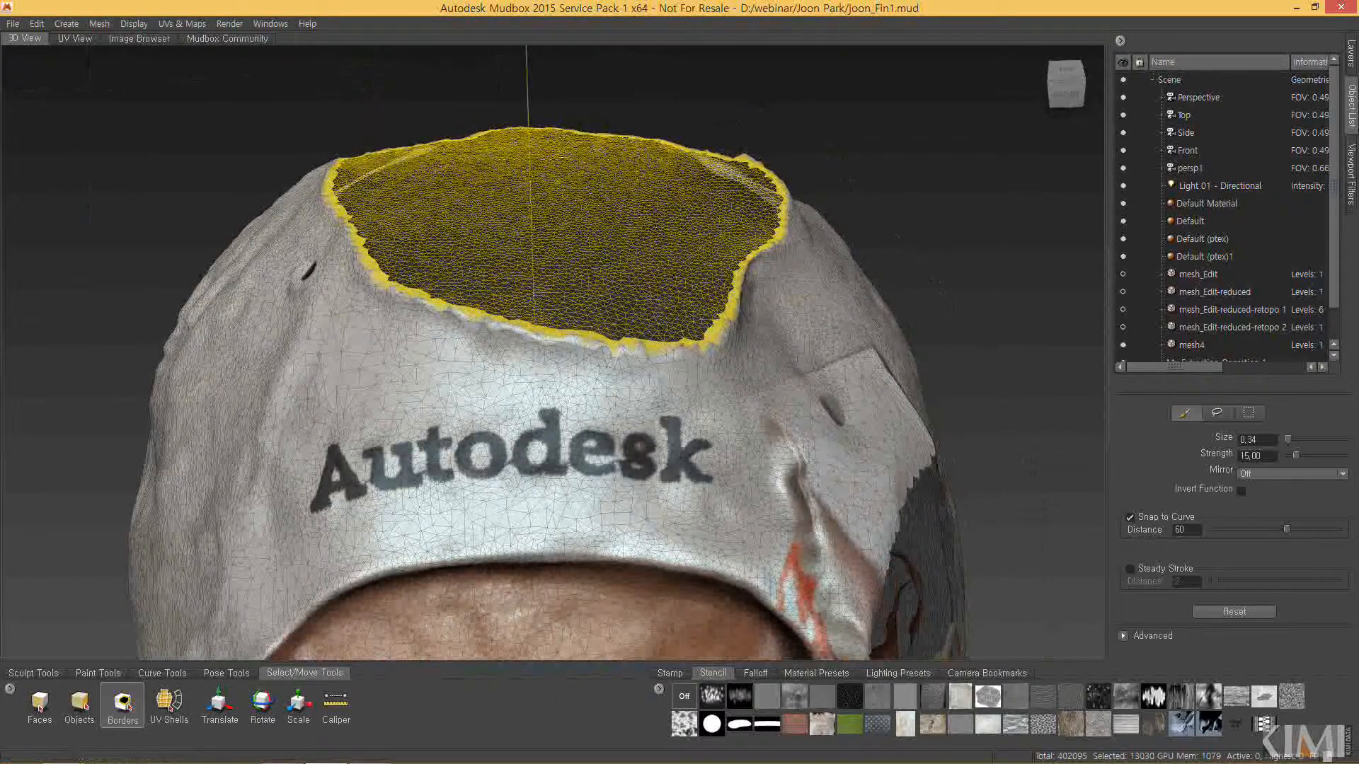
alt+drag(432, 308, 627, 183)
alt+middle_drag(626, 184, 634, 236)
alt+drag(789, 262, 785, 340)
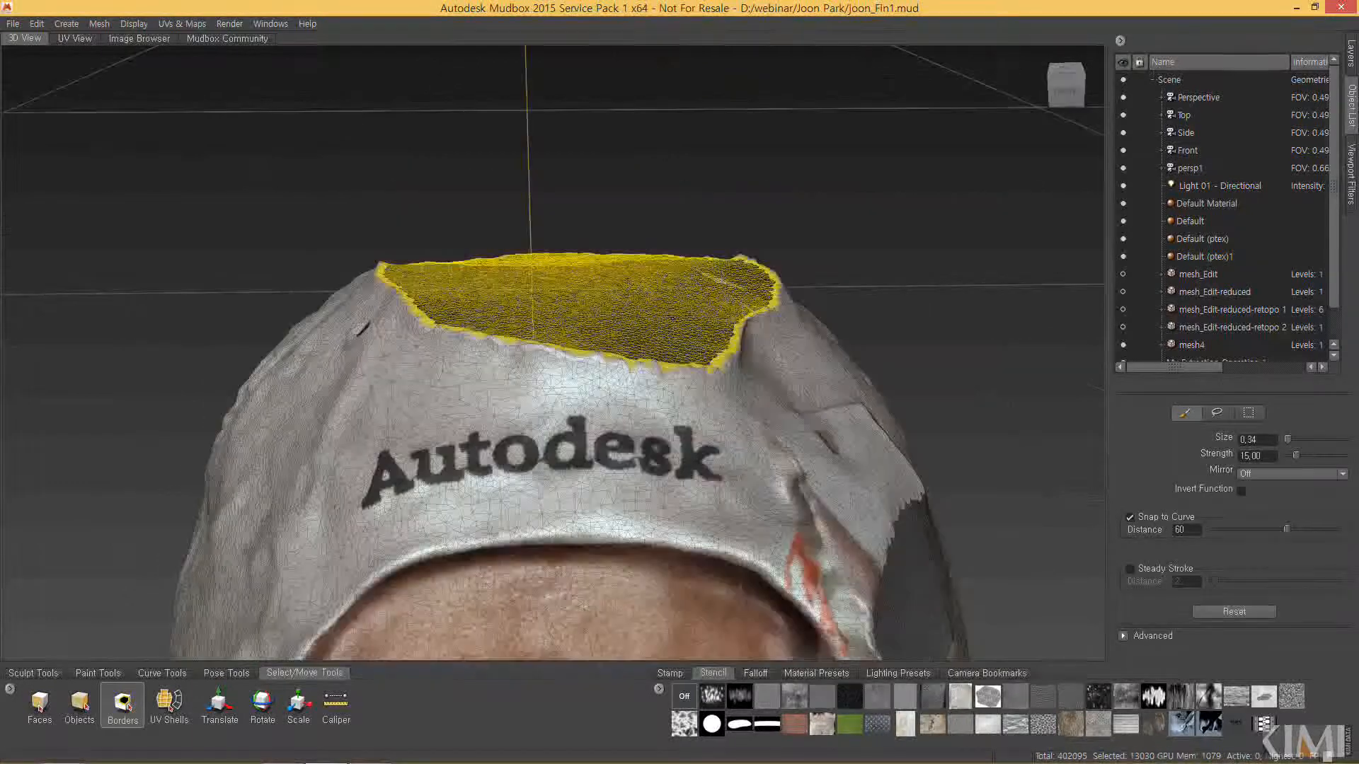
Smooth the top patch's front edge with the Smooth brush
click(33, 673)
click(78, 700)
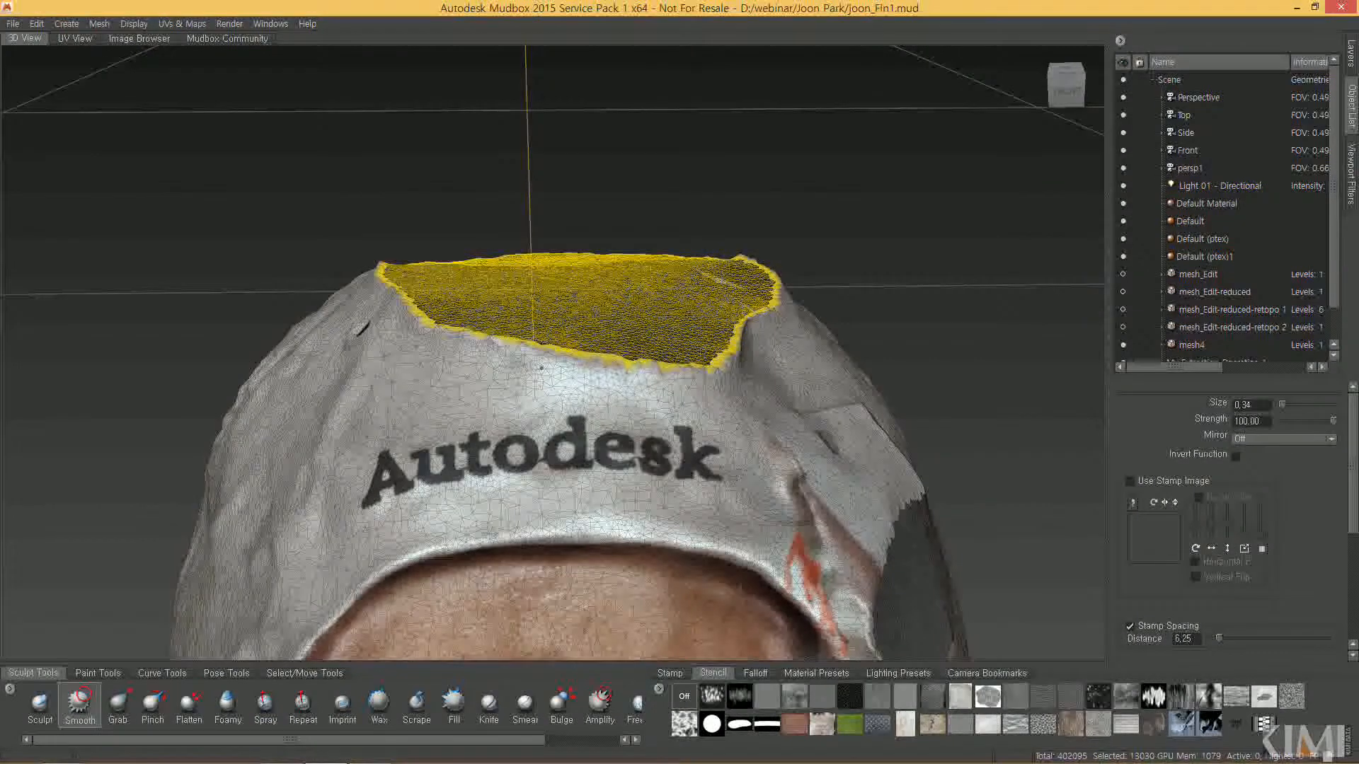
mouse_move(670, 369)
mouse_down()
mouse_move(740, 336)
mouse_move(708, 361)
mouse_move(467, 338)
mouse_up()
mouse_move(467, 338)
alt+mouse_down()
mouse_move(513, 359)
mouse_move(545, 424)
alt+mouse_up()
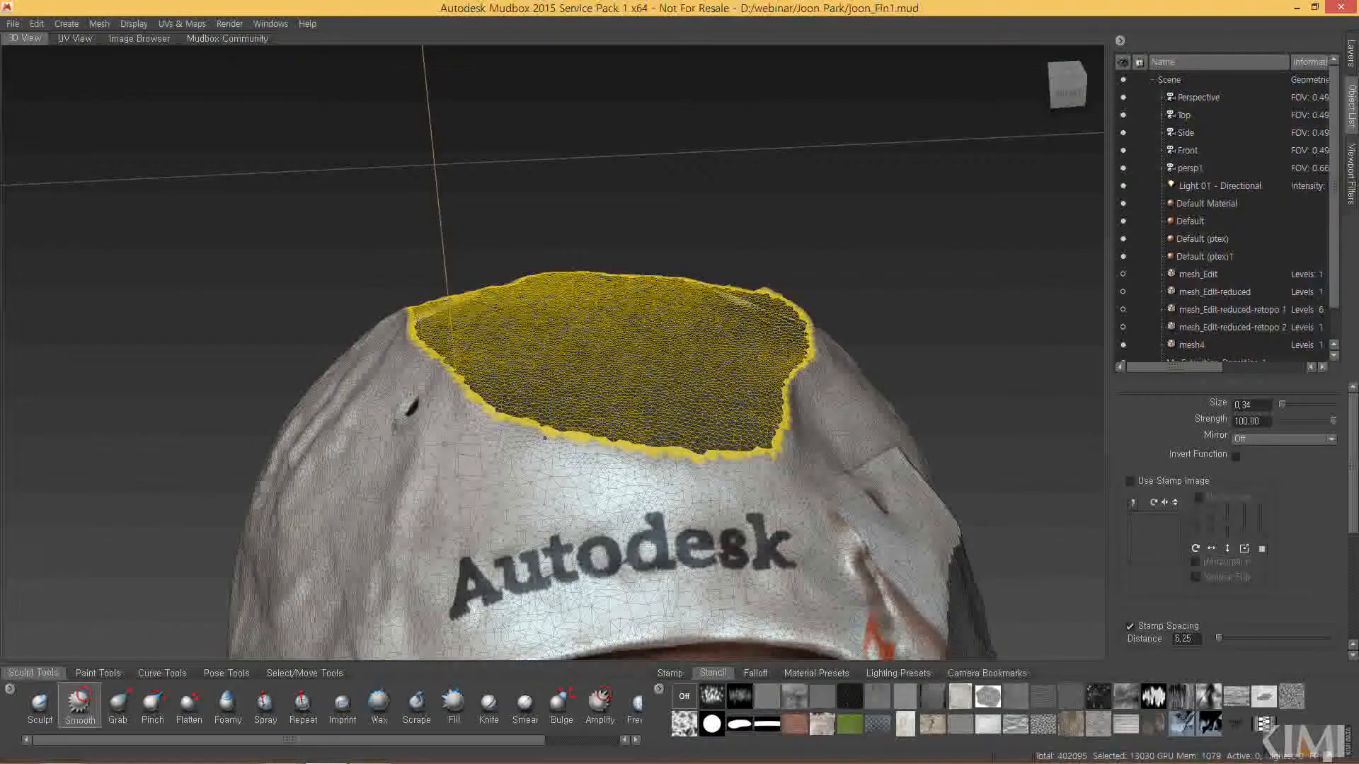
alt+drag(446, 363, 590, 495)
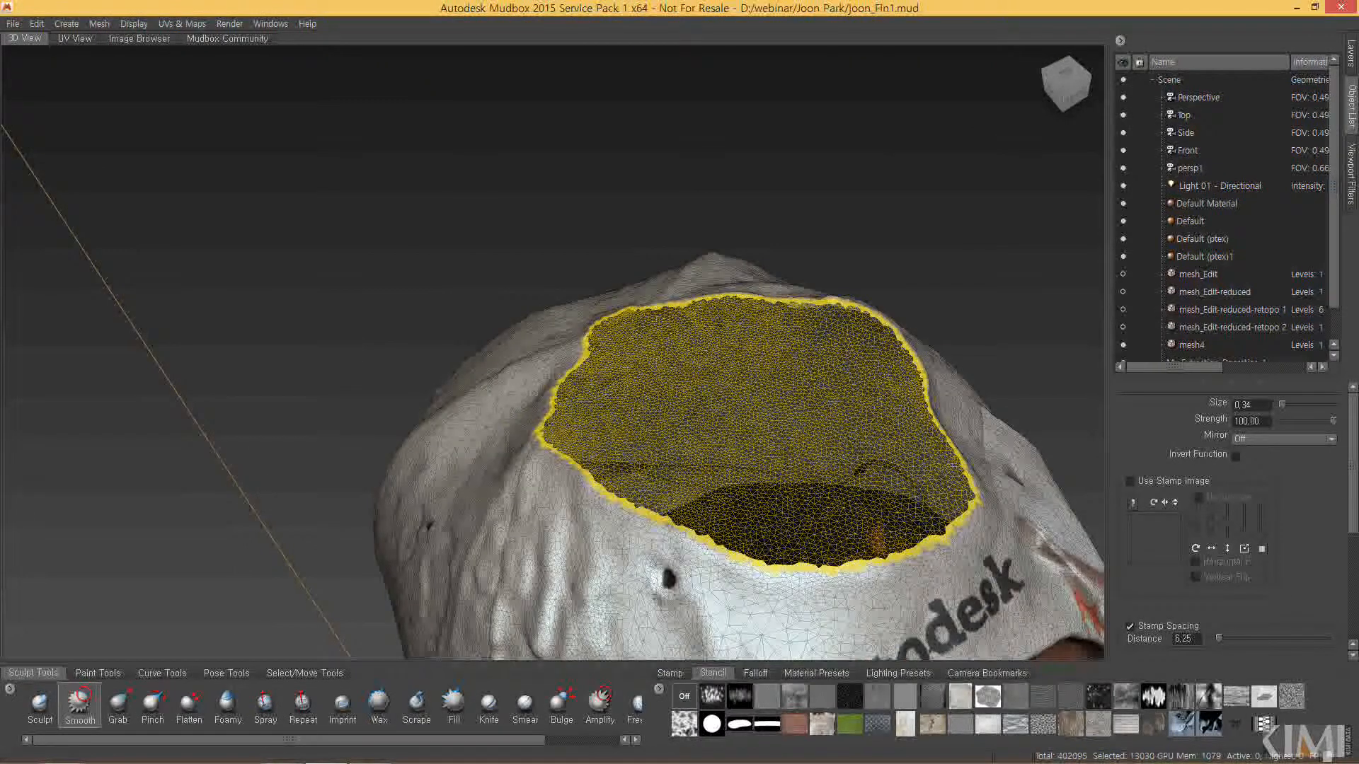
alt+drag(555, 382, 607, 352)
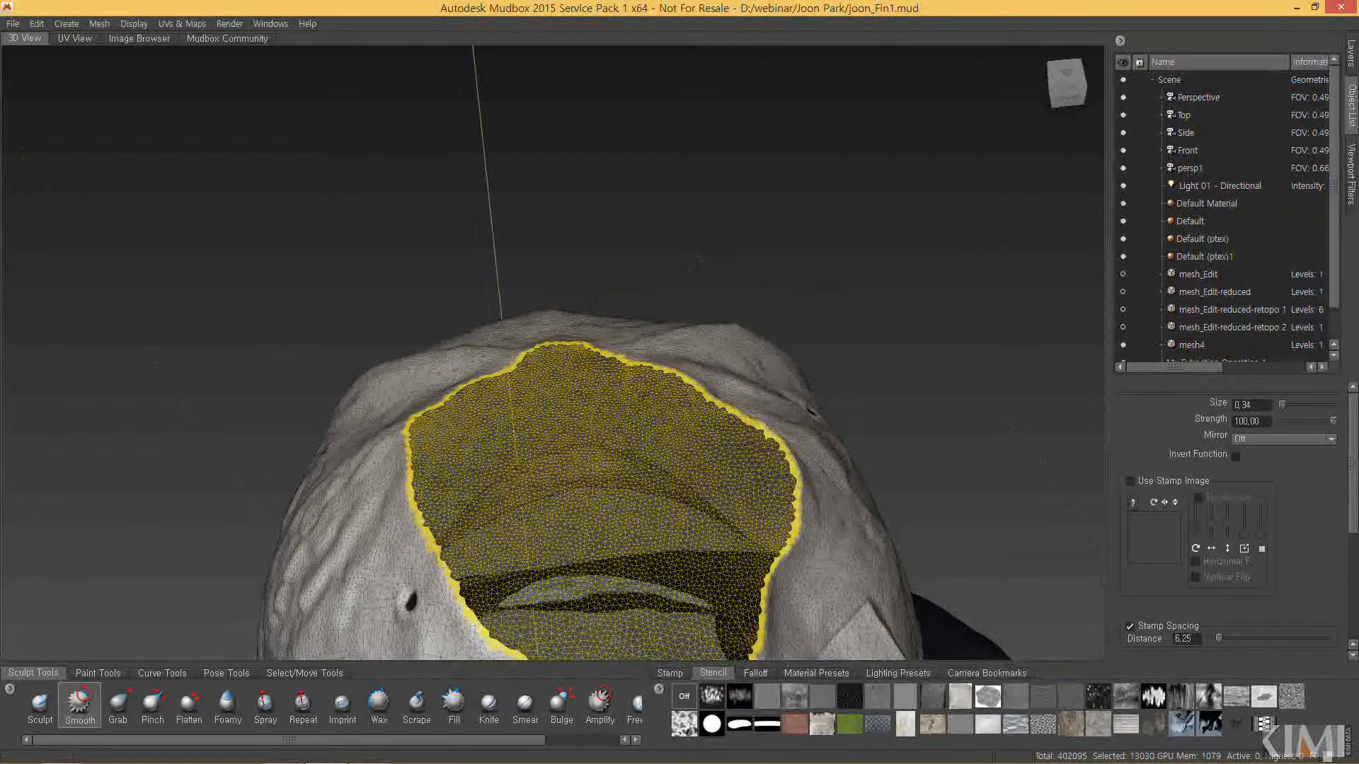
alt+drag(561, 391, 545, 425)
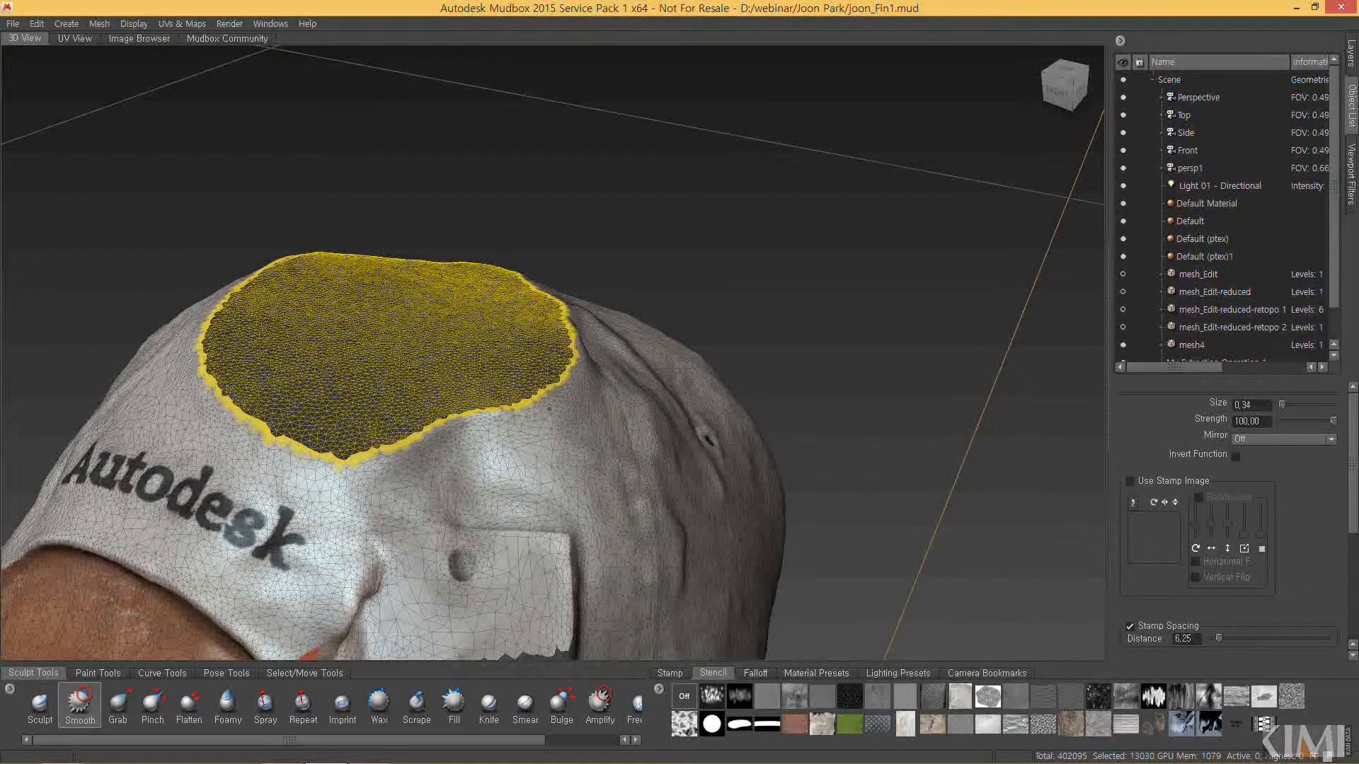
alt+drag(549, 390, 460, 347)
drag(414, 280, 383, 269)
Smooth along the patch's side edge and the rim near the opening, then frame the whole face
alt+middle_drag(382, 269, 520, 376)
alt+right_drag(520, 377, 552, 364)
mouse_move(514, 389)
mouse_down()
mouse_move(488, 379)
mouse_move(564, 332)
mouse_move(527, 346)
mouse_up()
alt+drag(448, 407, 580, 340)
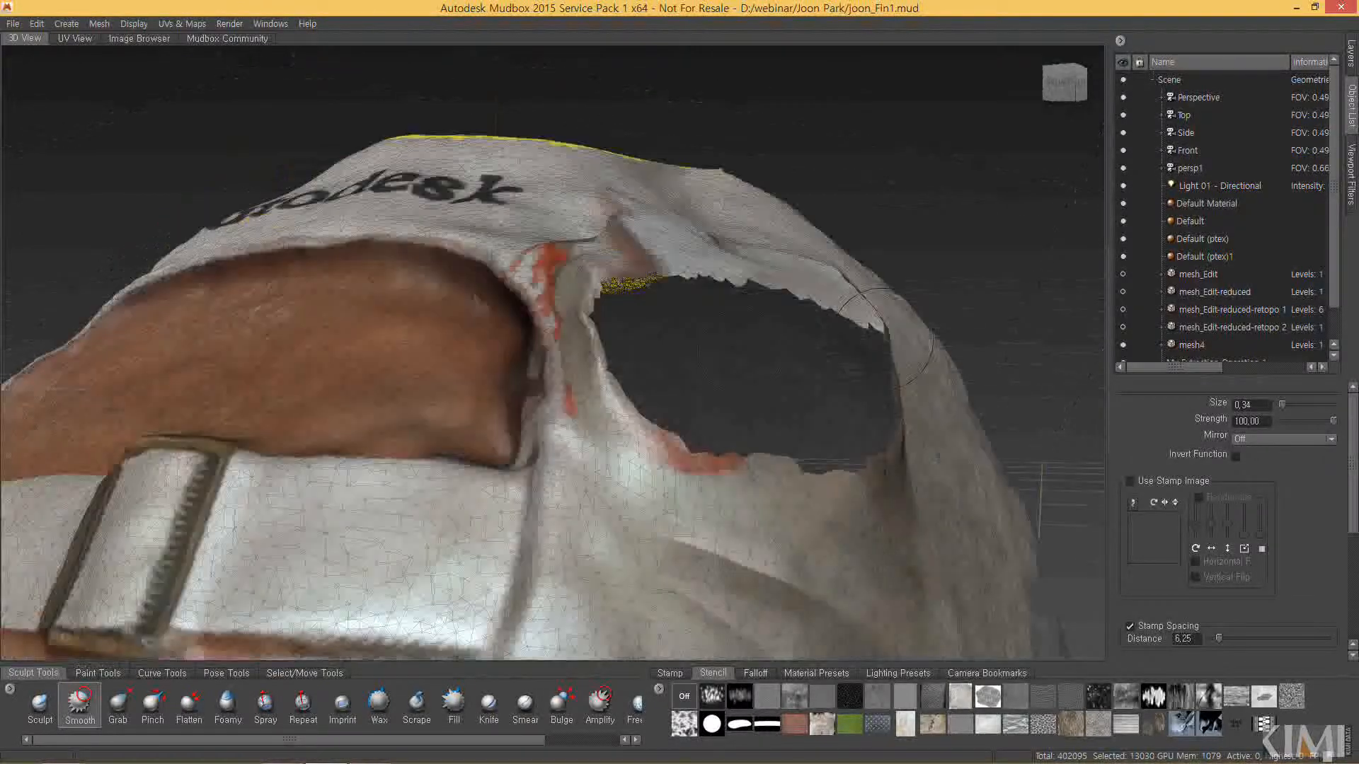
alt+right_drag(581, 339, 406, 413)
alt+drag(405, 412, 517, 417)
alt+middle_drag(517, 453, 426, 150)
alt+right_drag(453, 509, 340, 570)
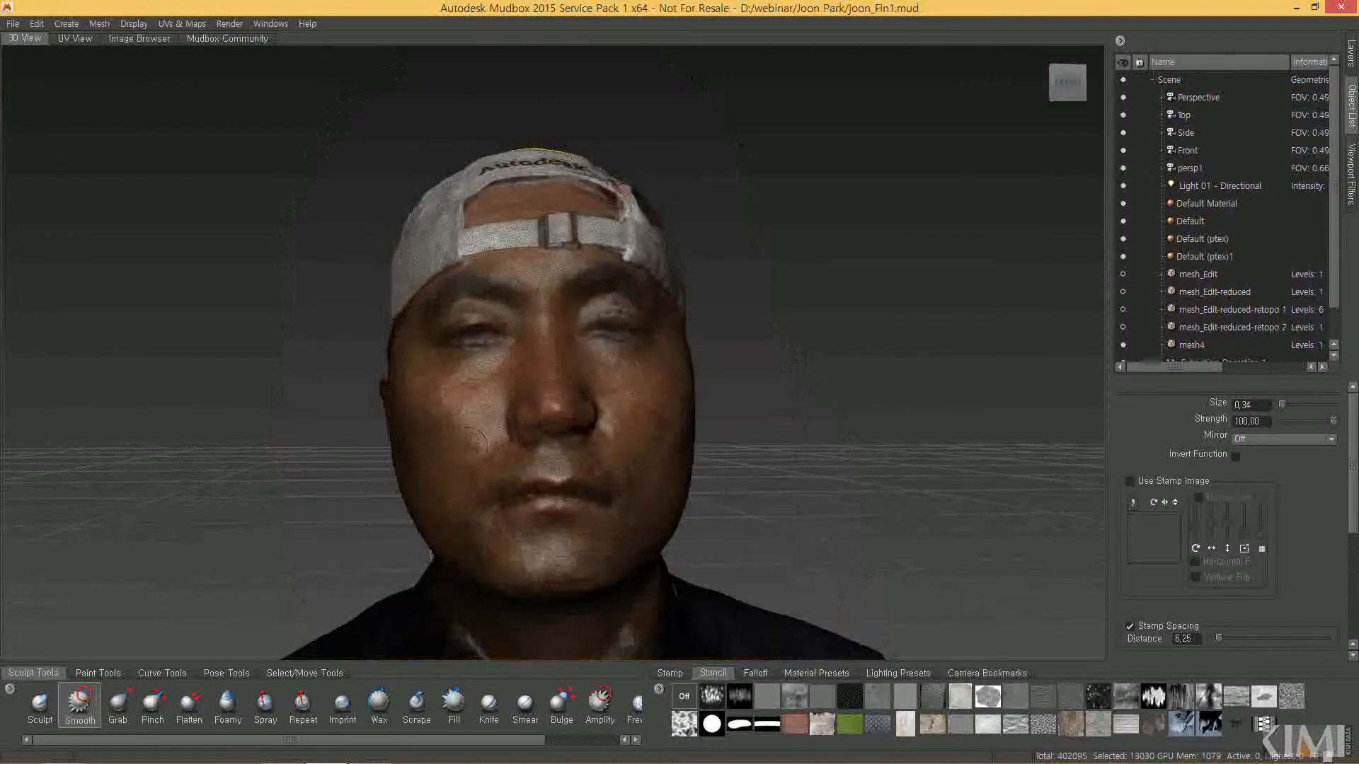
Frame the whole seated figure from the front, then select and delete the lower body and base faces
click(40, 703)
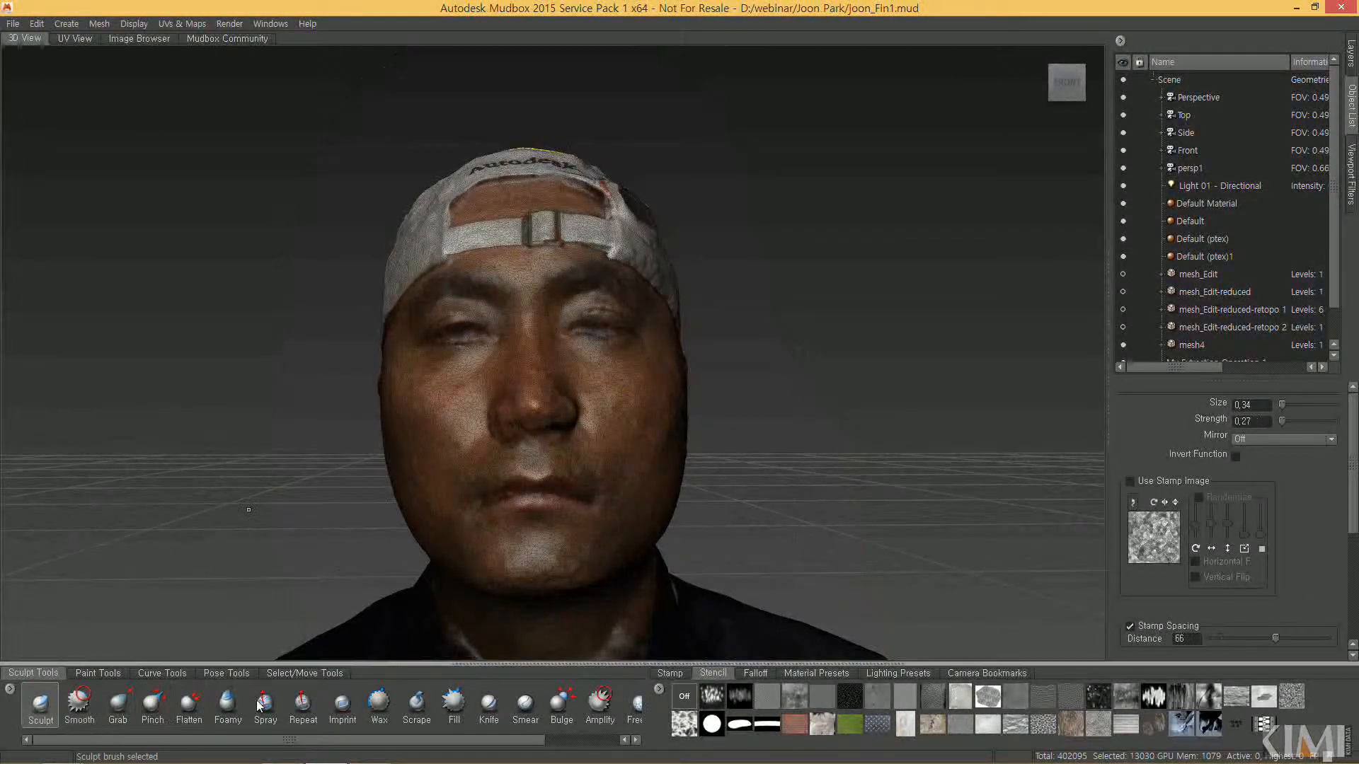
click(306, 673)
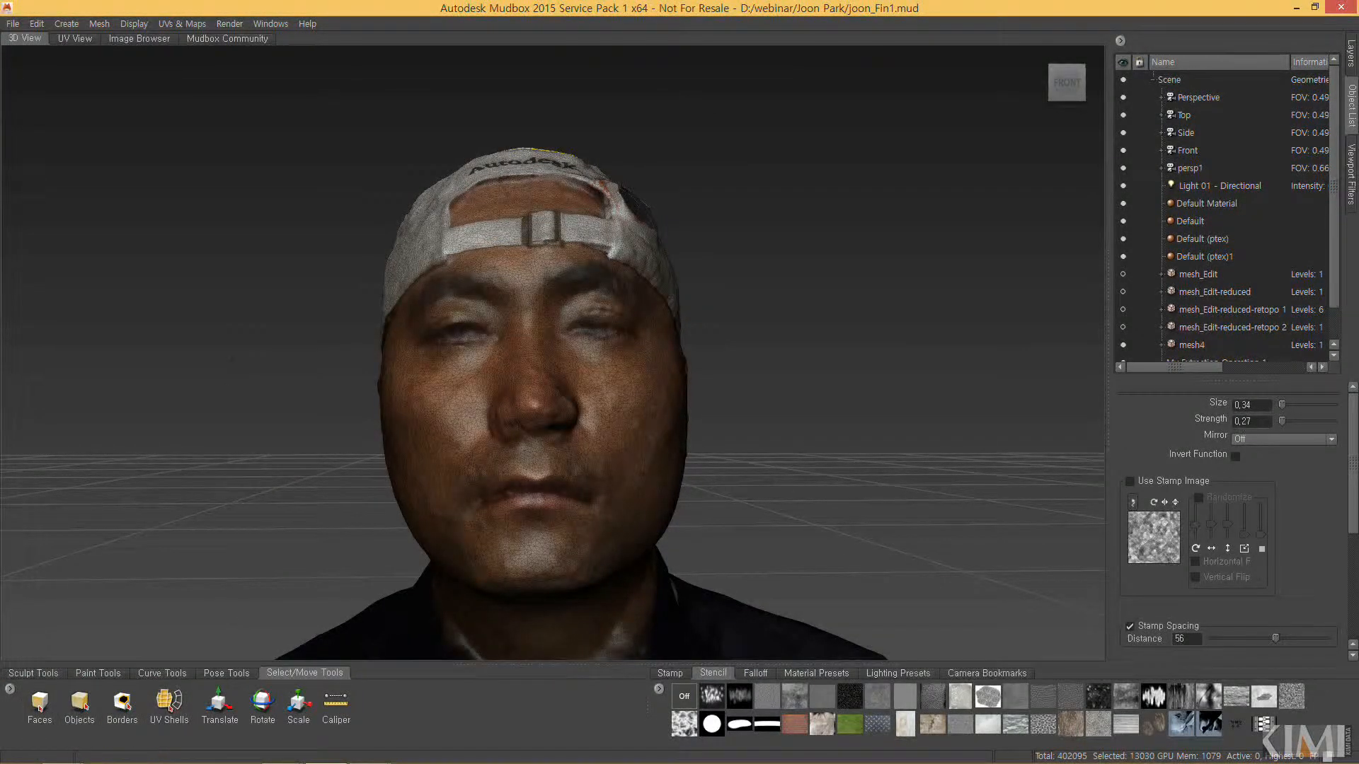
alt+right_drag(637, 368, 567, 403)
alt+middle_drag(567, 402, 630, 78)
alt+right_drag(630, 453, 550, 491)
alt+middle_drag(550, 491, 568, 68)
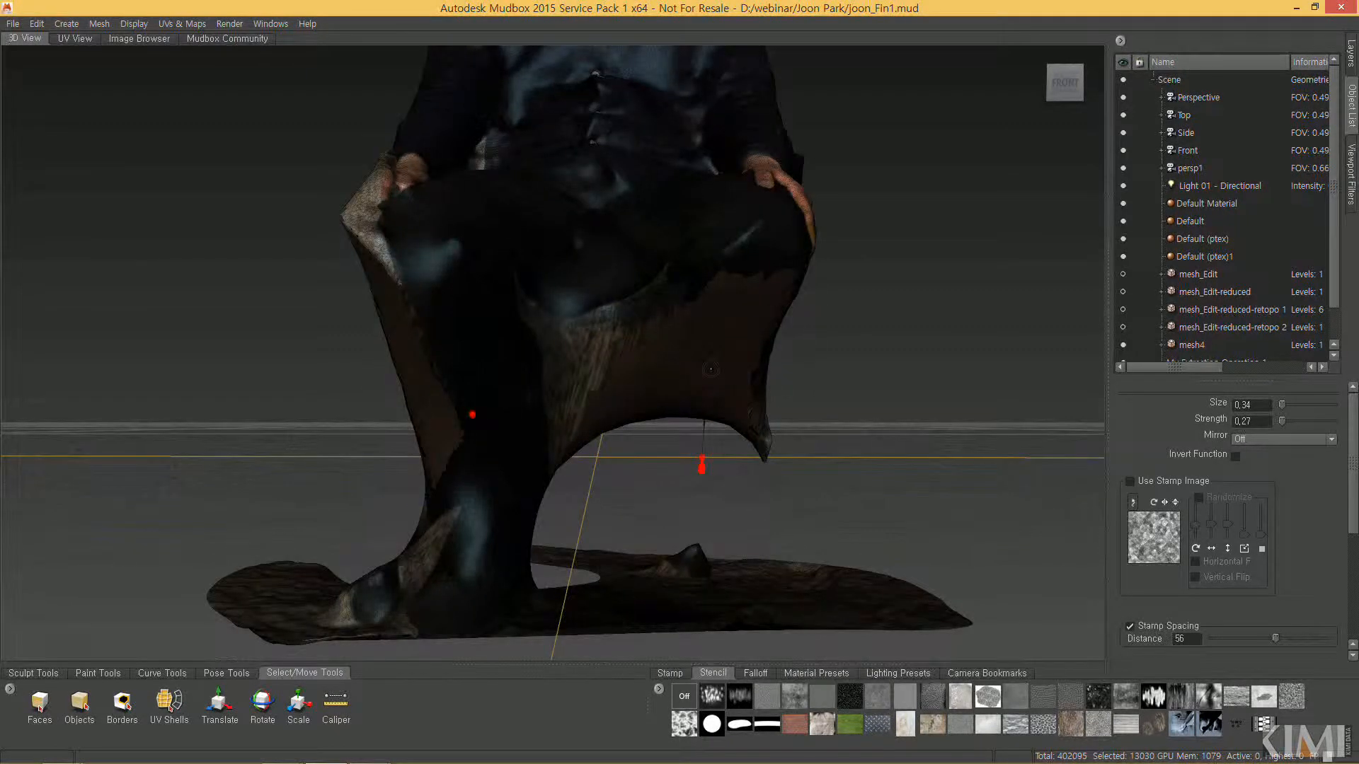
alt+middle_drag(711, 370, 712, 453)
click(1065, 83)
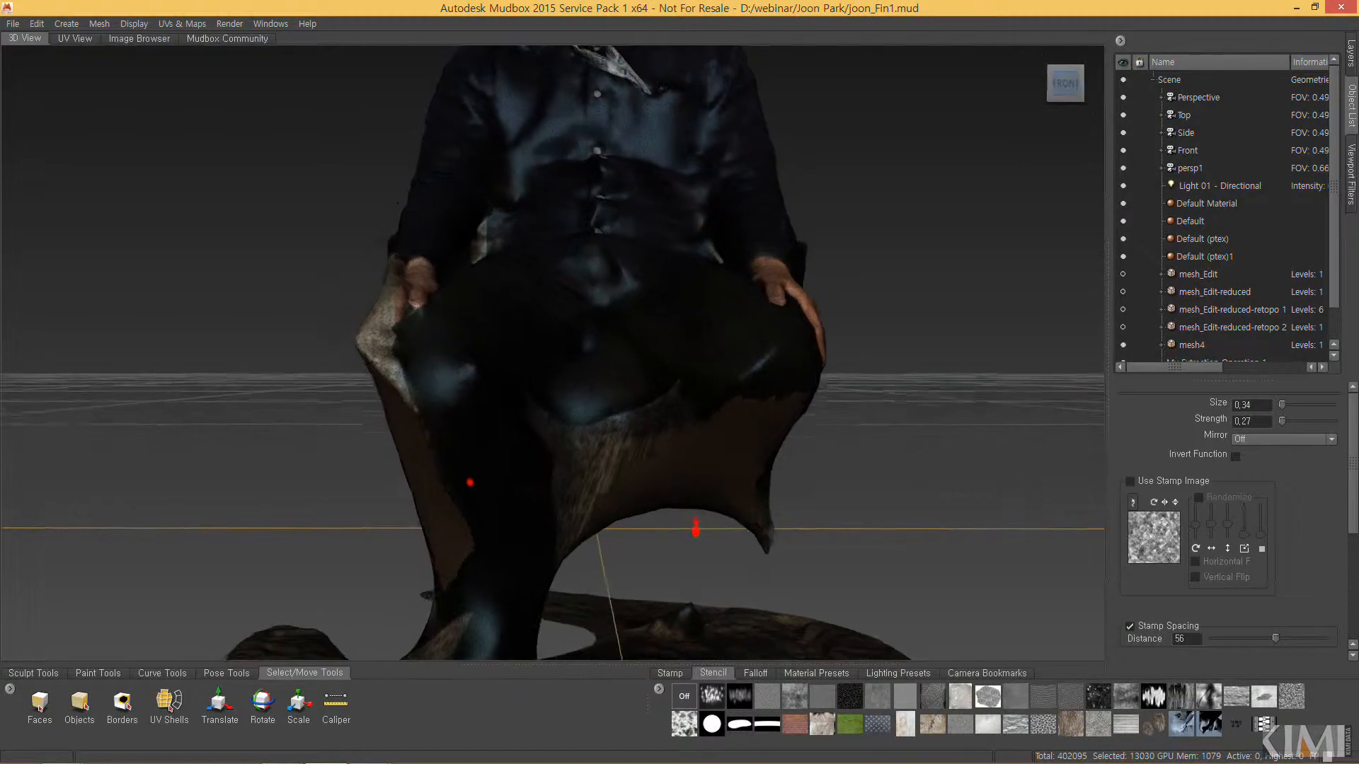
alt+right_drag(732, 505, 345, 618)
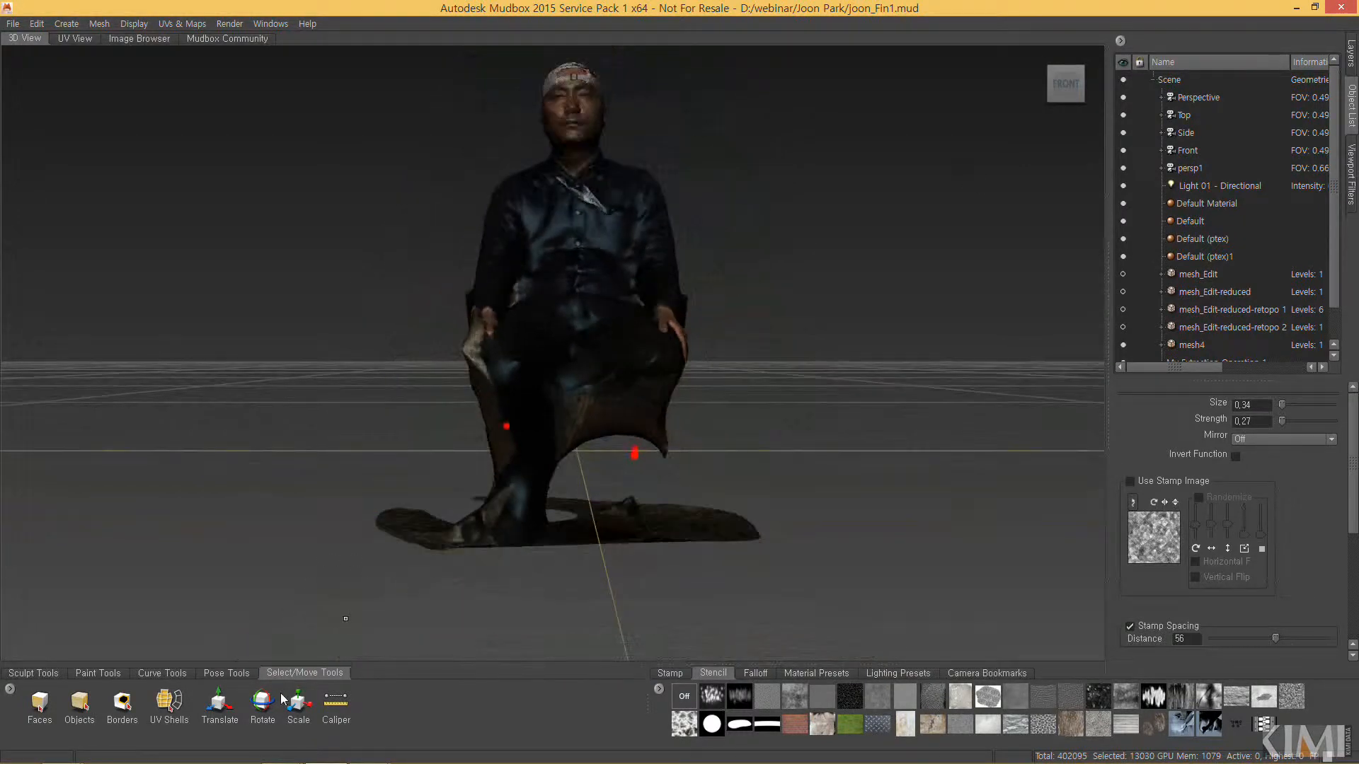
click(40, 705)
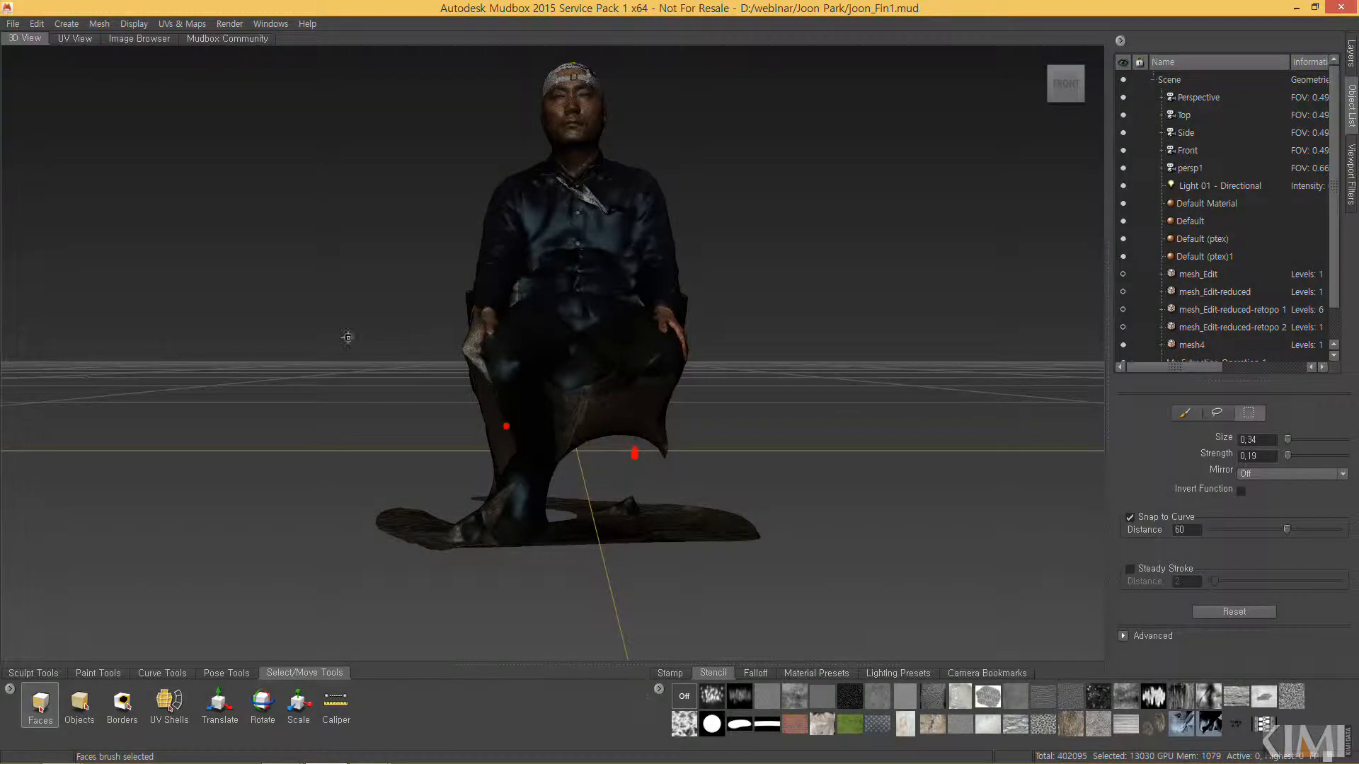
drag(315, 304, 915, 601)
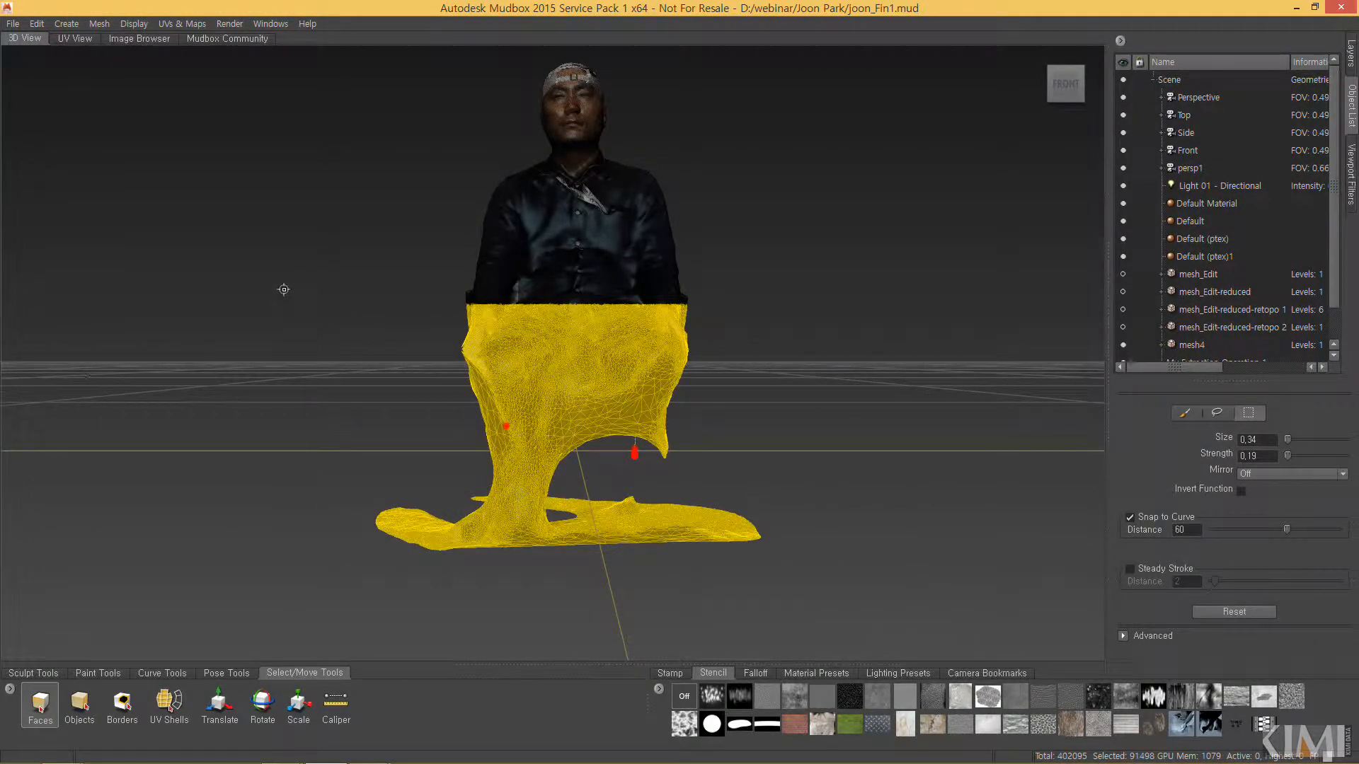
key(Delete)
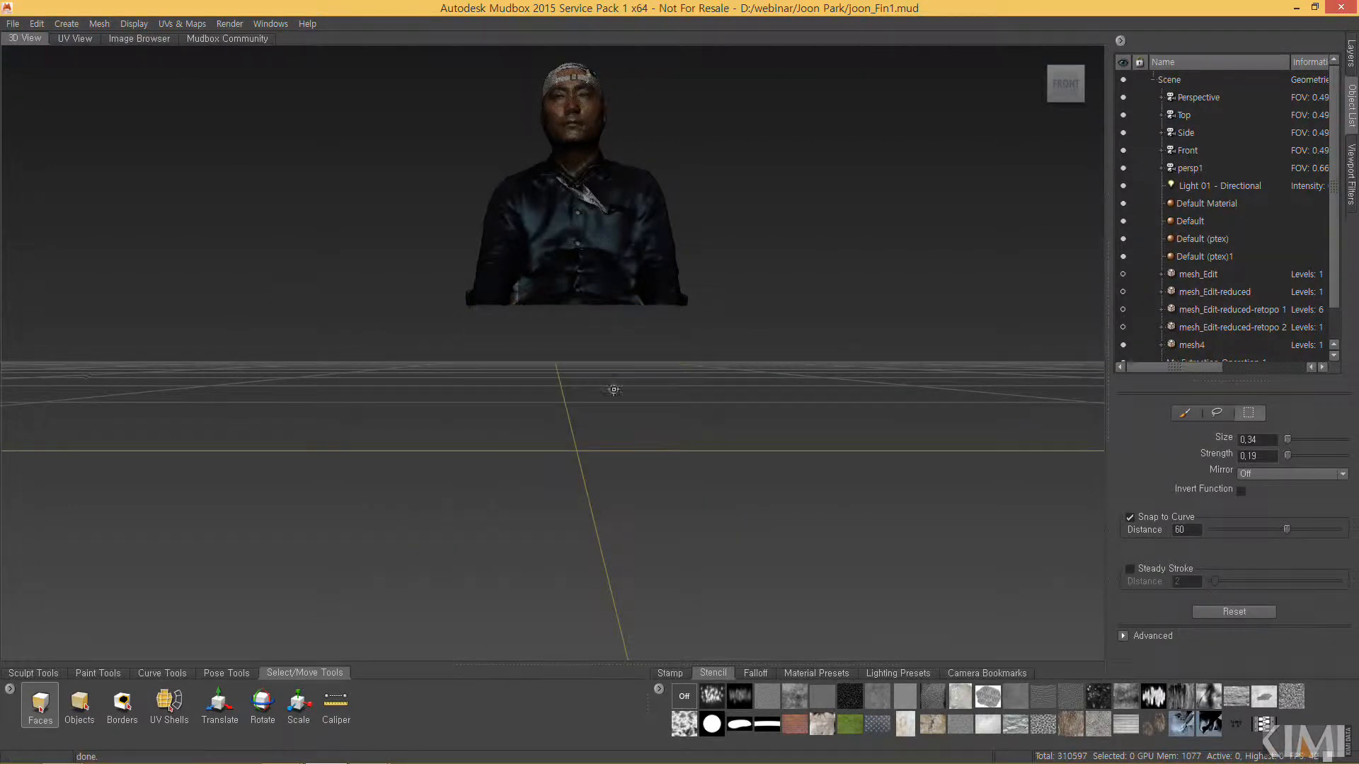
Orbit and zoom around the remaining bust to inspect the face and the cap crown
alt+drag(707, 448, 594, 404)
alt+middle_drag(574, 257, 602, 400)
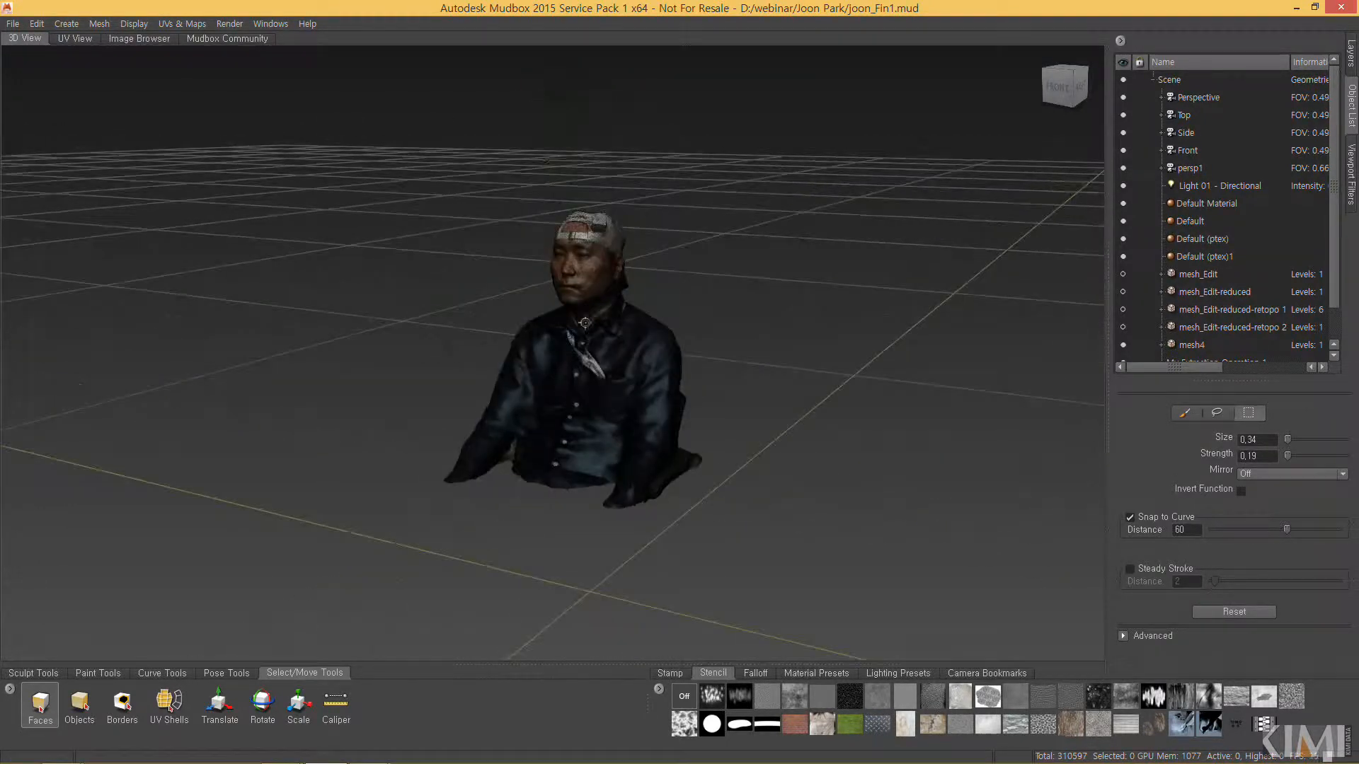
alt+right_drag(602, 400, 742, 374)
alt+drag(742, 374, 724, 366)
alt+right_drag(659, 393, 812, 385)
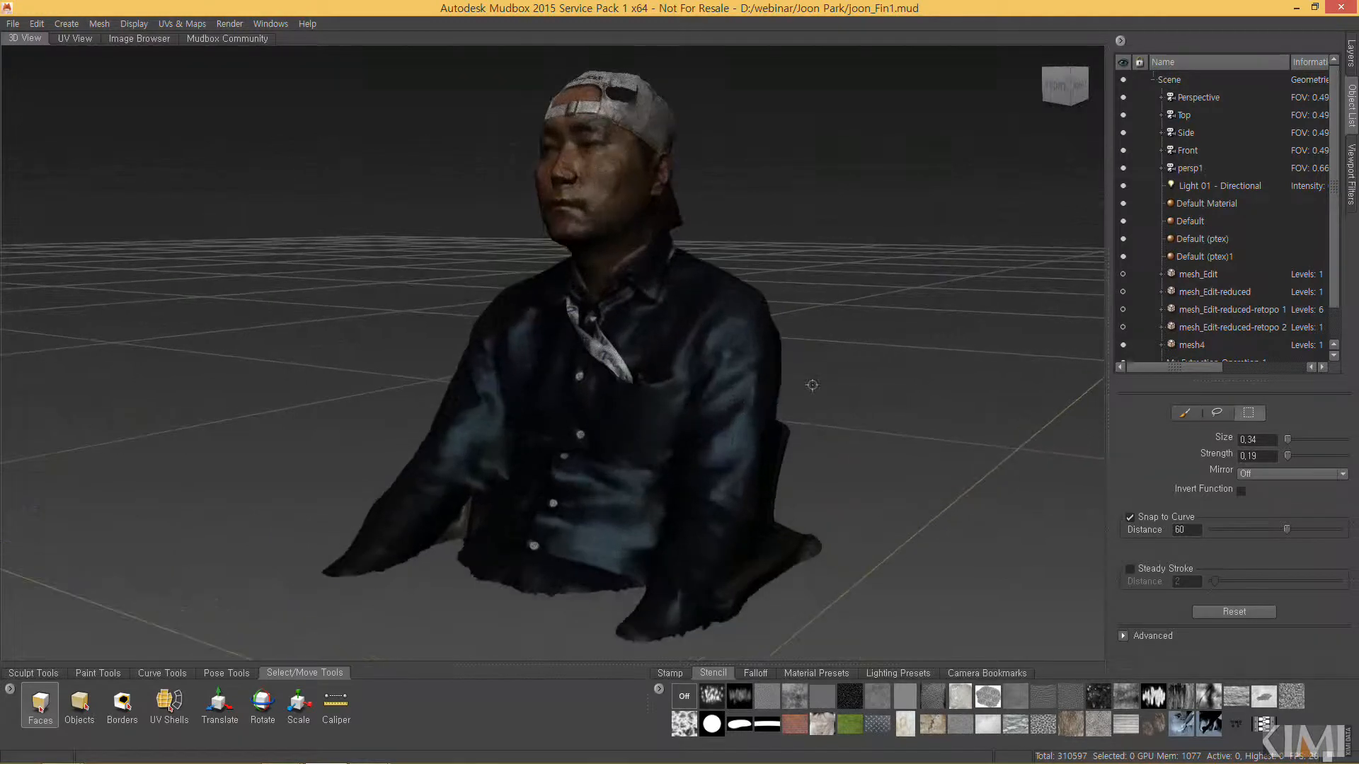
alt+drag(682, 371, 749, 382)
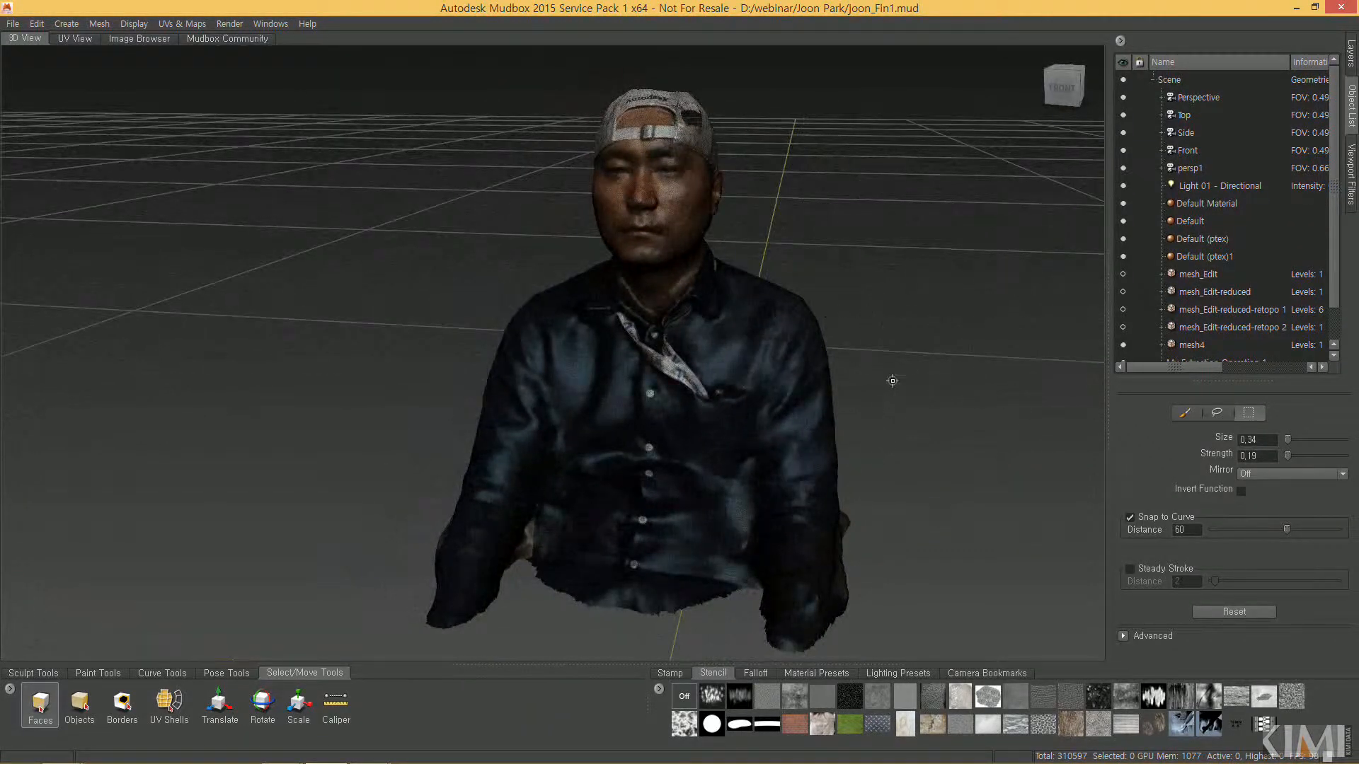
alt+drag(848, 377, 771, 343)
alt+middle_drag(771, 343, 751, 373)
scroll(679, 372, up, 3)
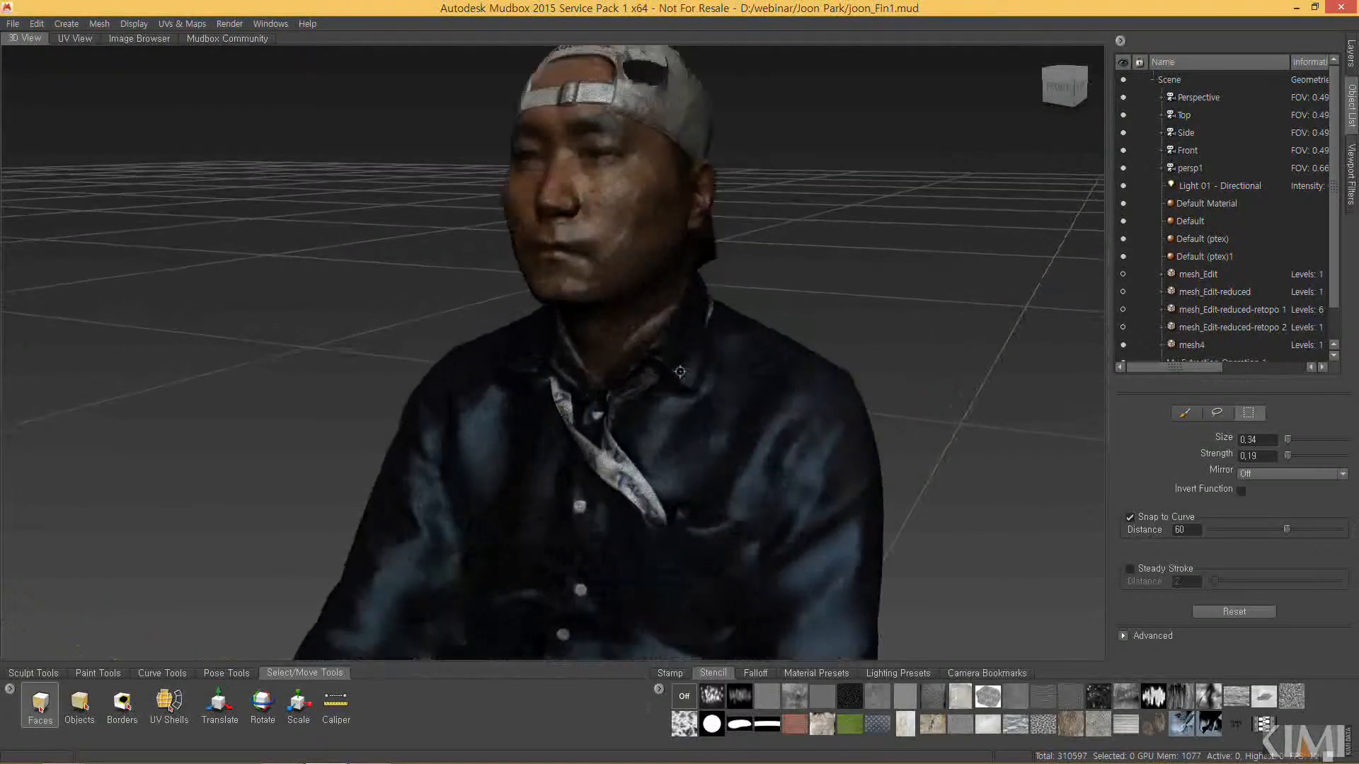
alt+drag(679, 371, 668, 314)
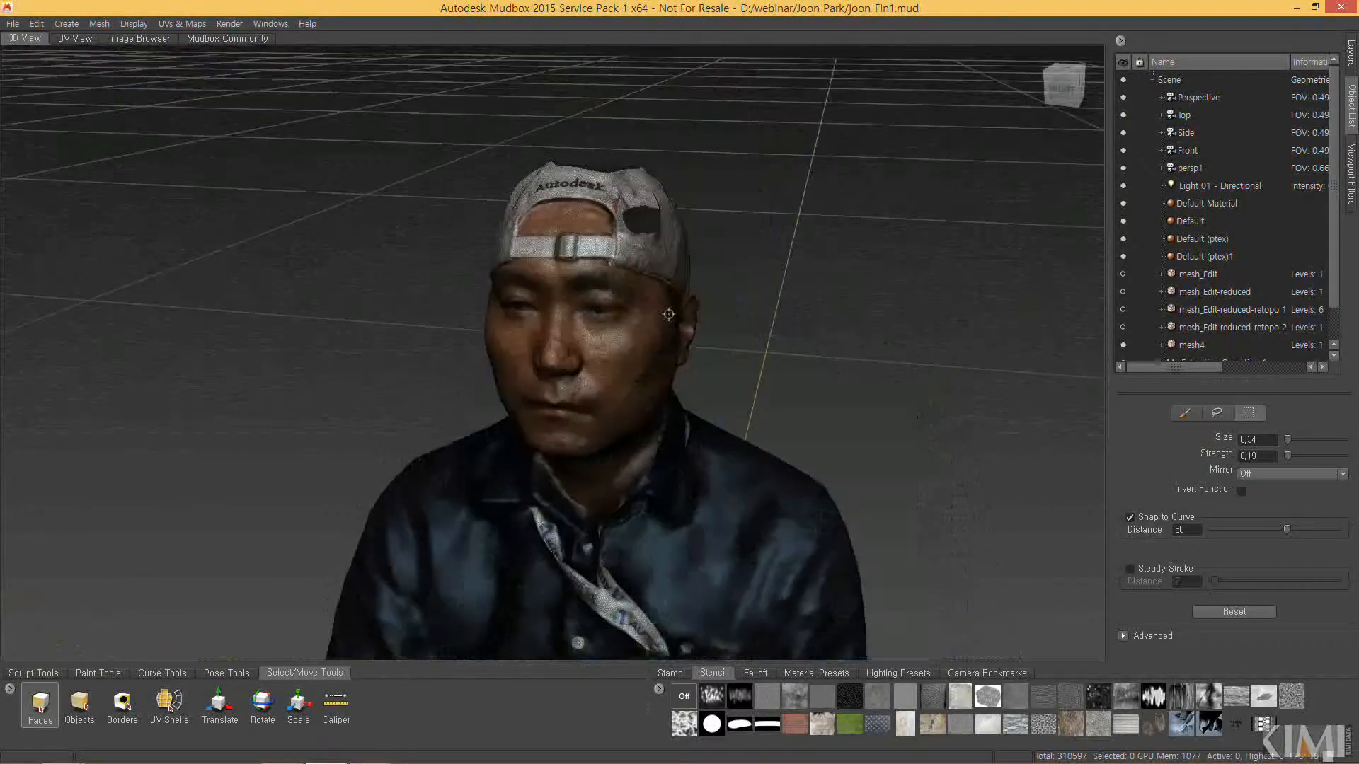
alt+right_drag(669, 314, 722, 330)
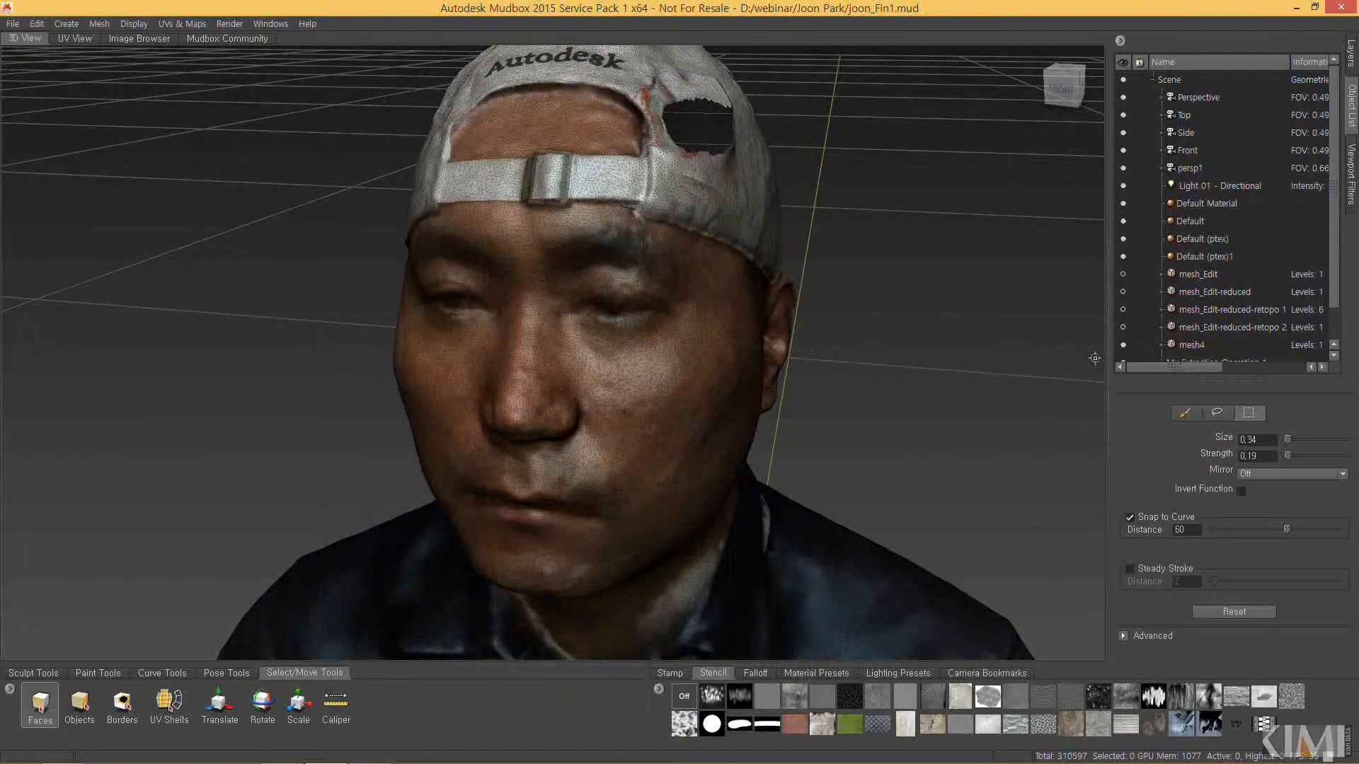
click(1220, 348)
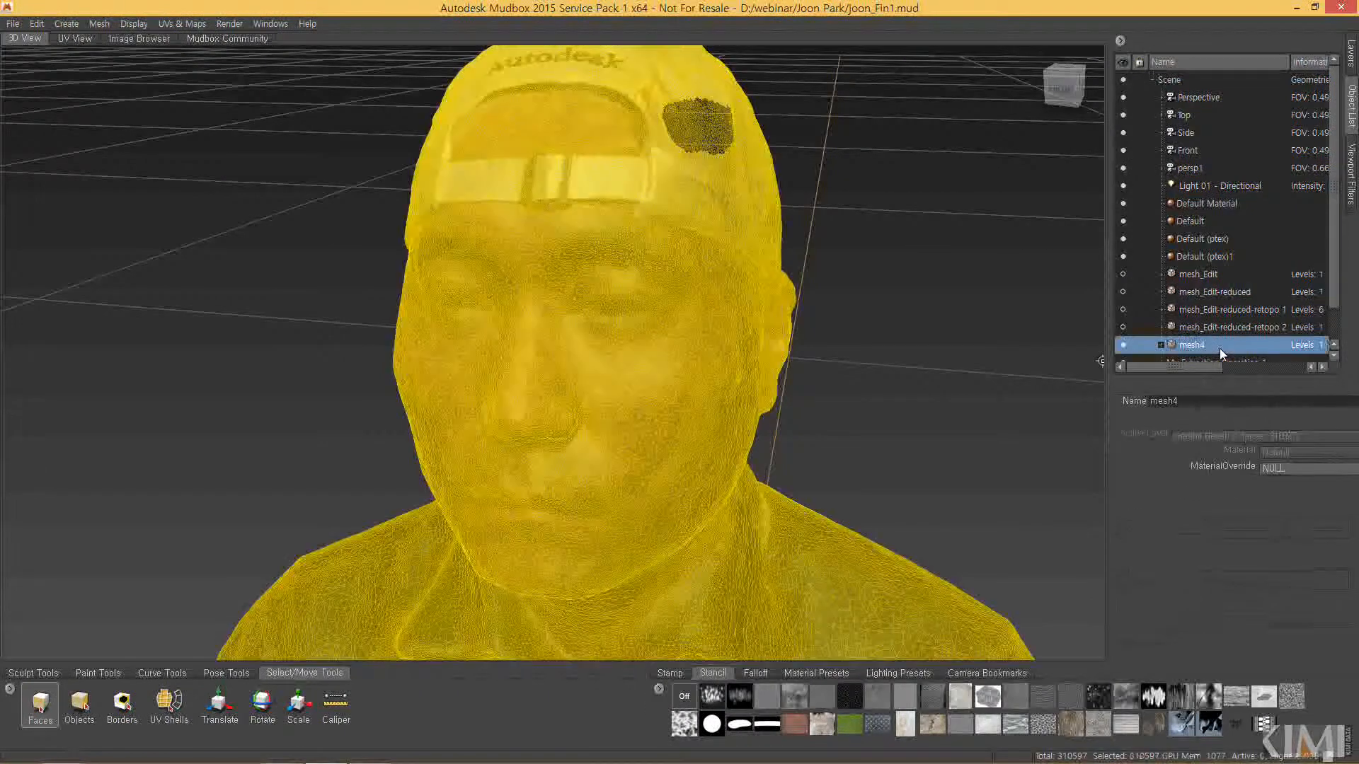
click(98, 25)
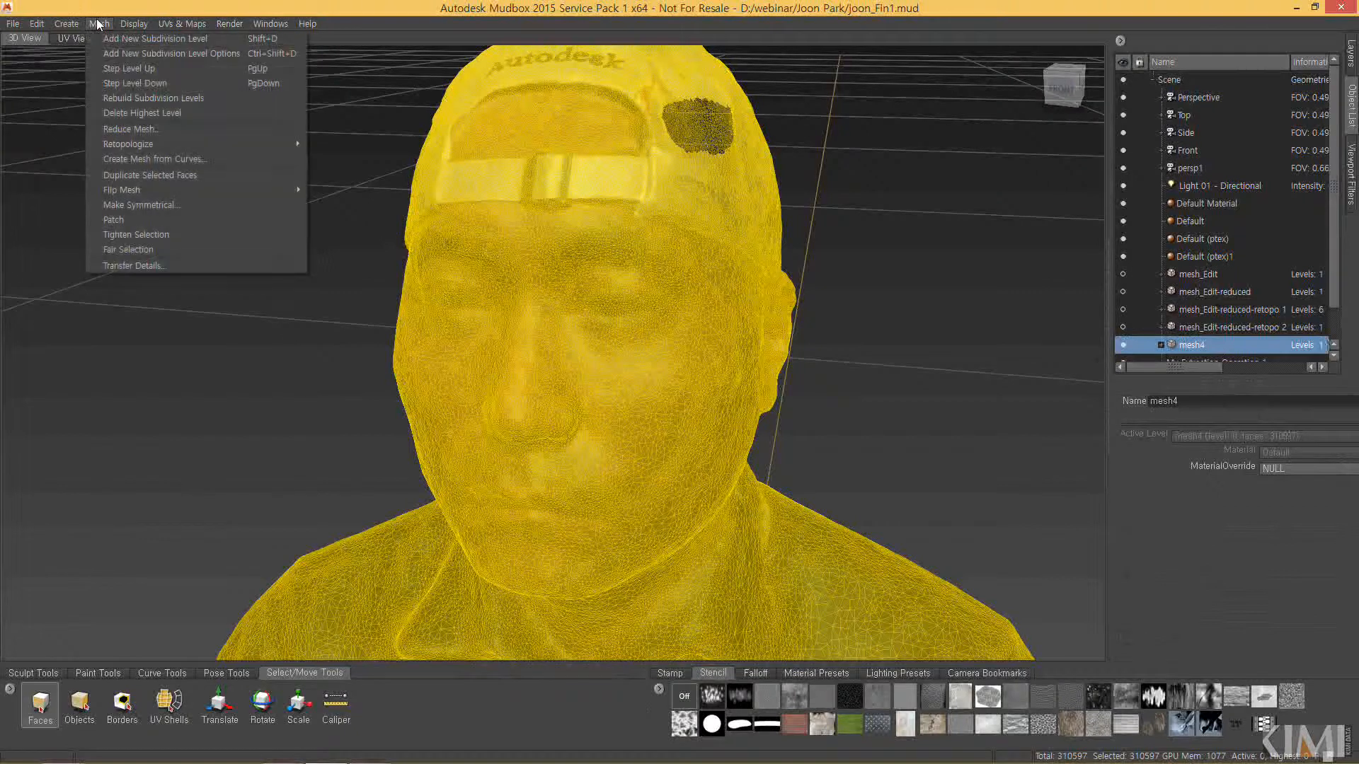
click(143, 131)
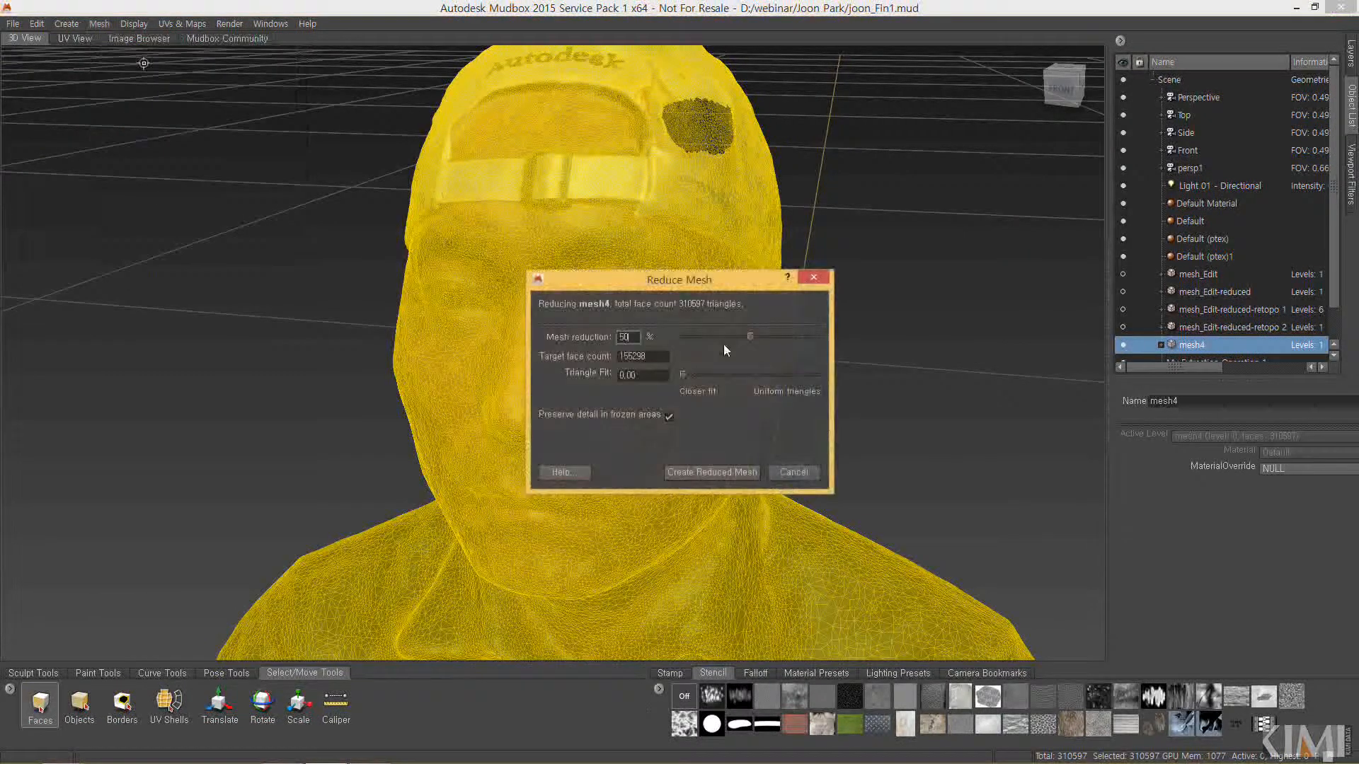
click(803, 473)
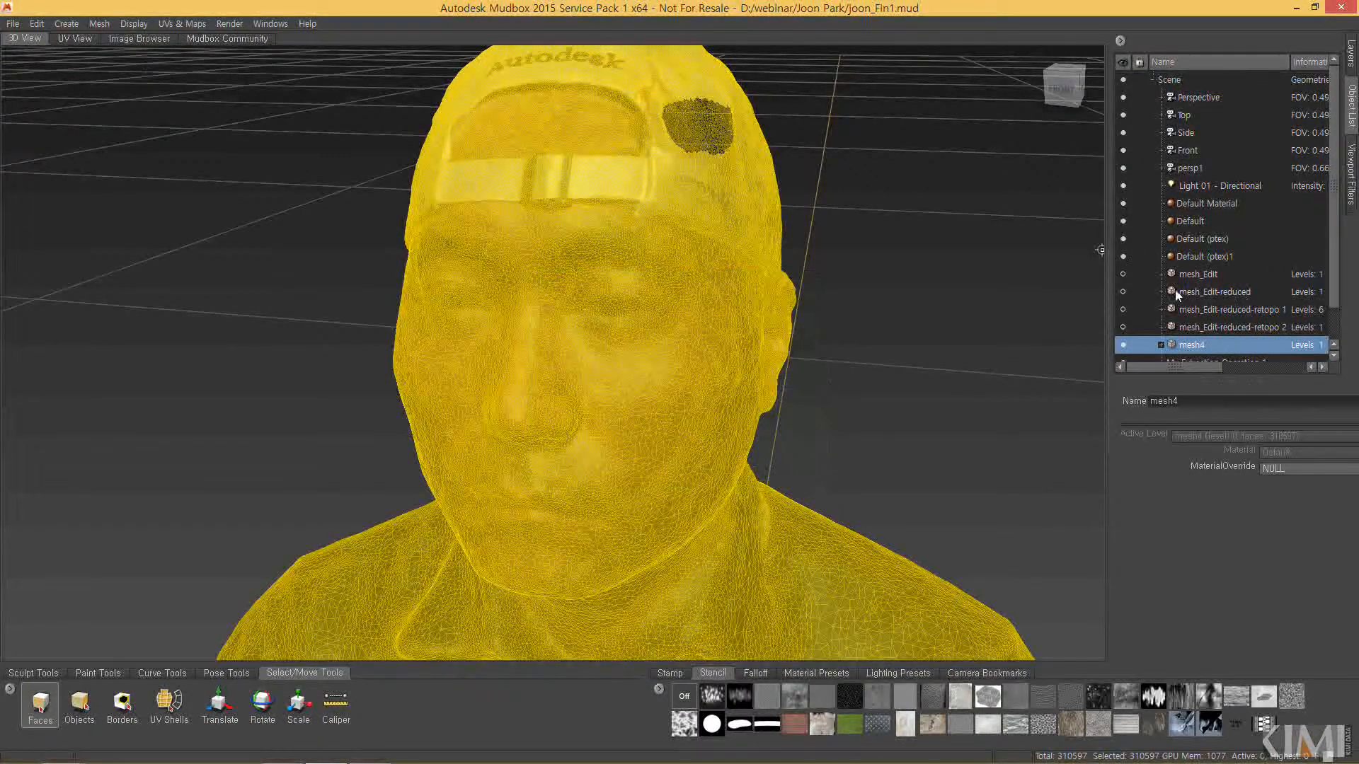
Hide mesh4, show and select mesh_Edit-reduced, and frame it in the 3D View
click(1123, 291)
click(1123, 344)
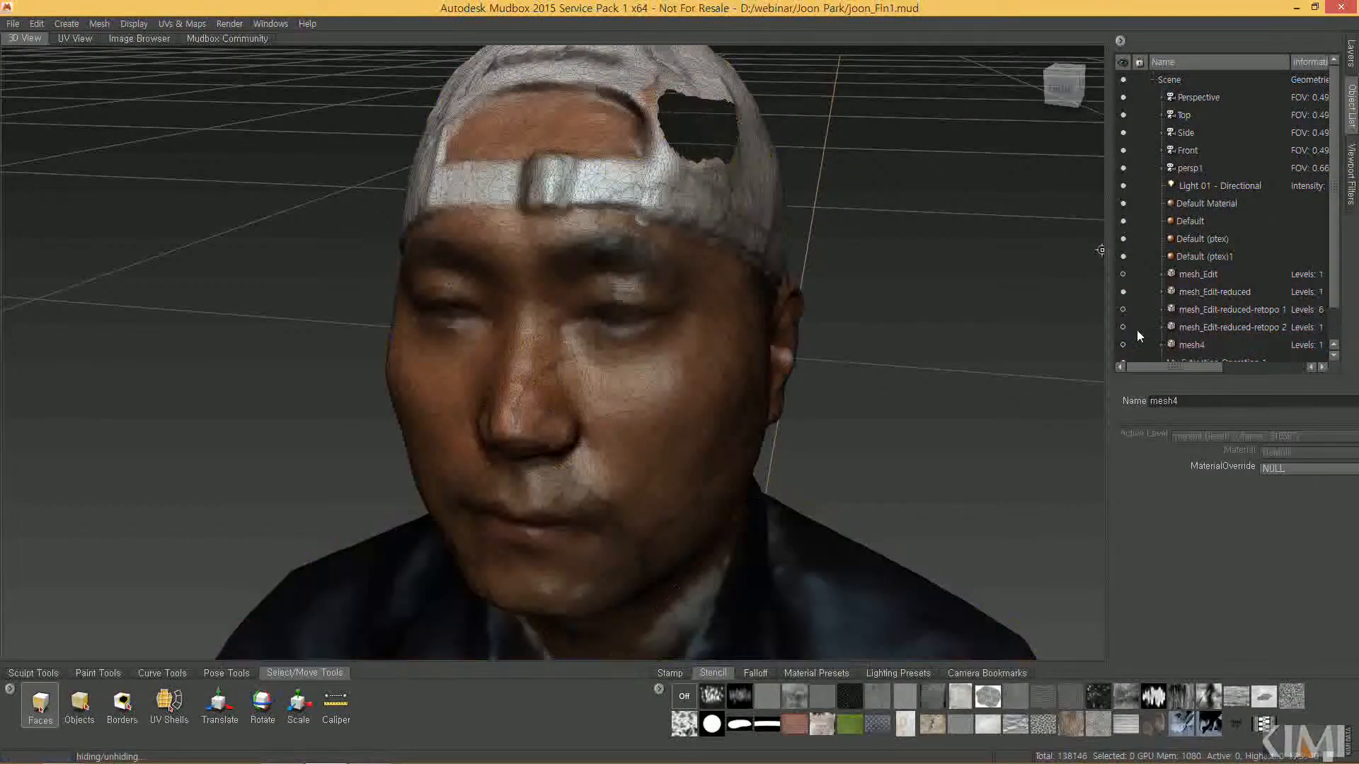
click(1174, 294)
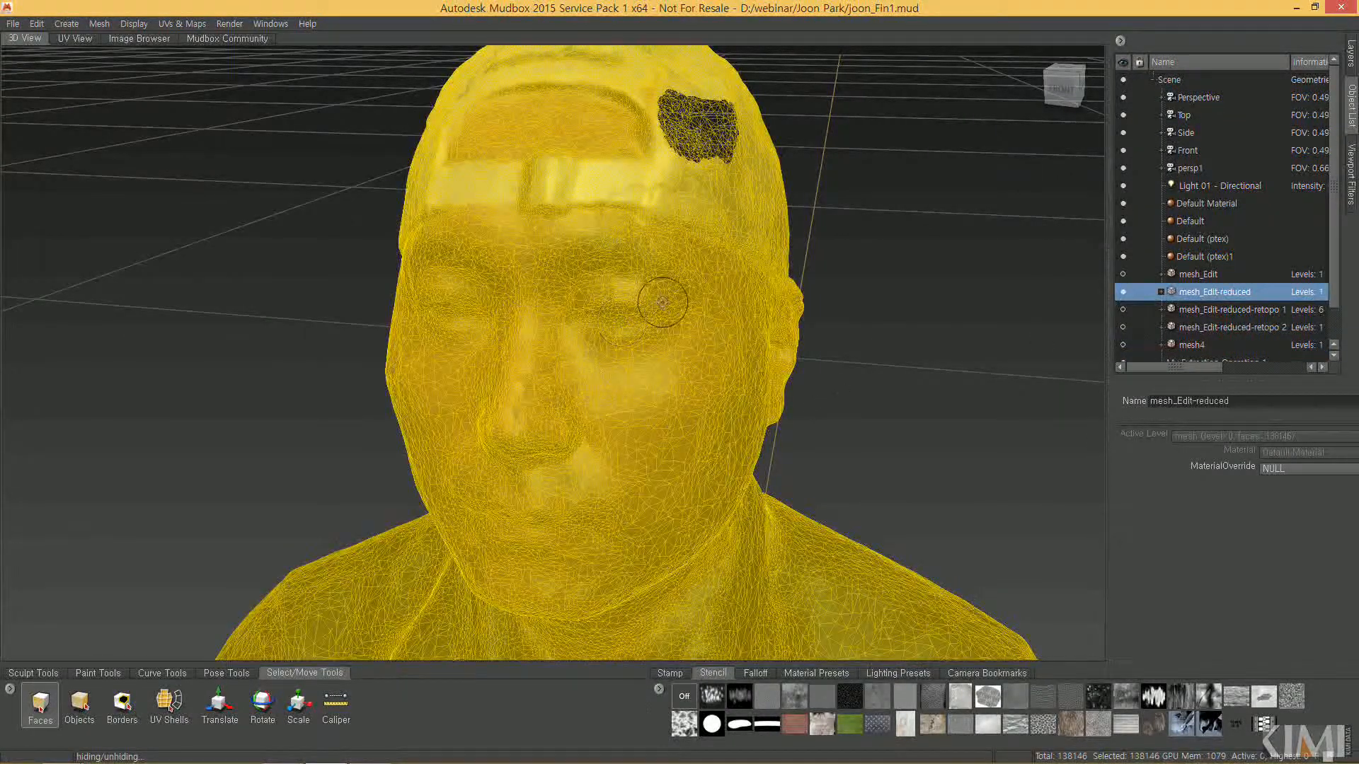
key(f)
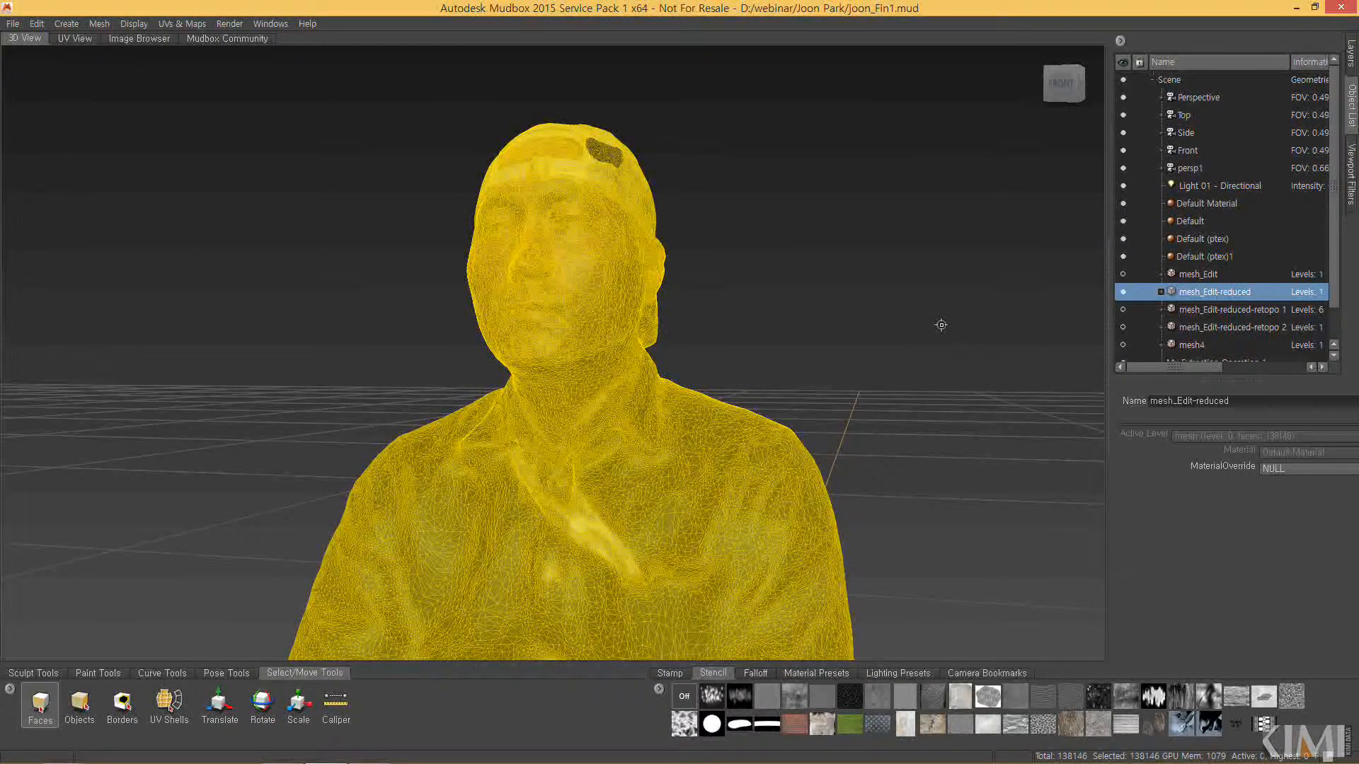
alt+middle_drag(588, 413, 559, 243)
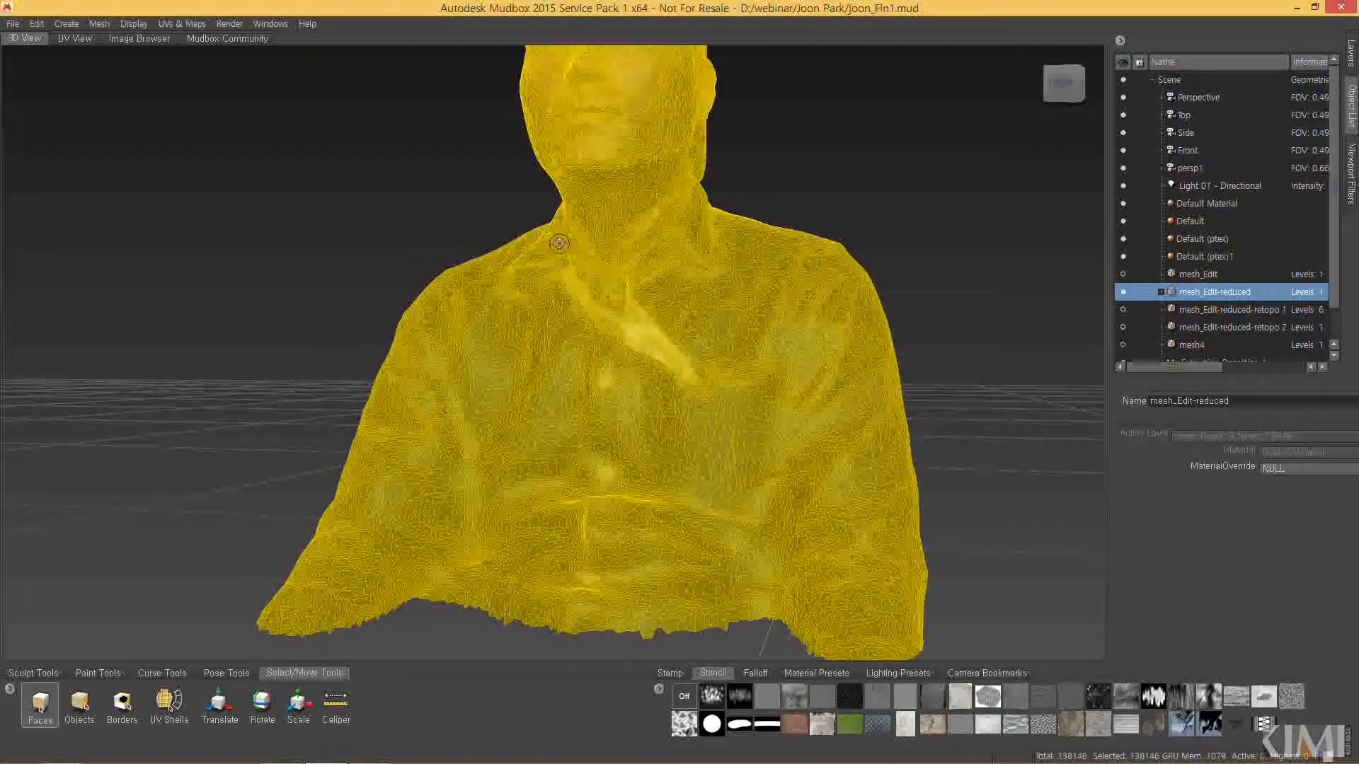
alt+drag(704, 267, 717, 293)
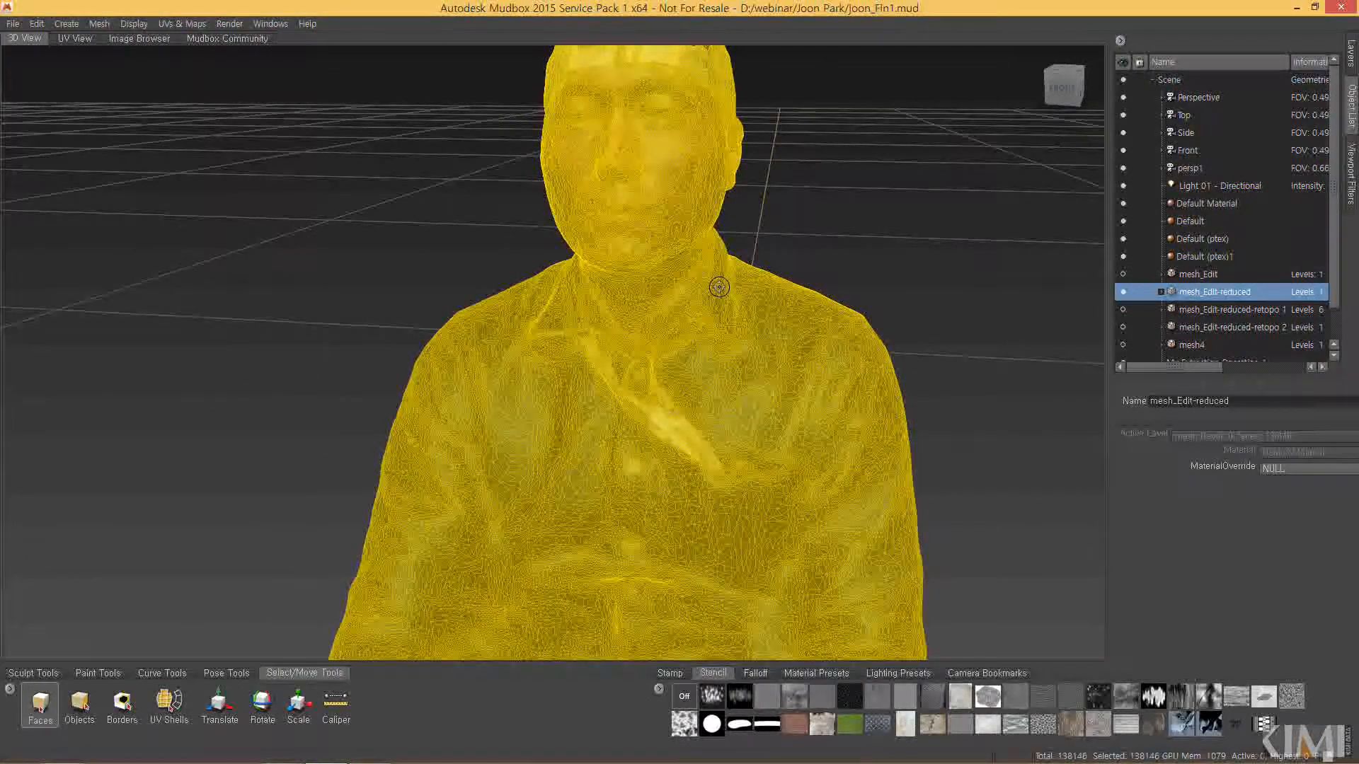
alt+drag(739, 253, 730, 267)
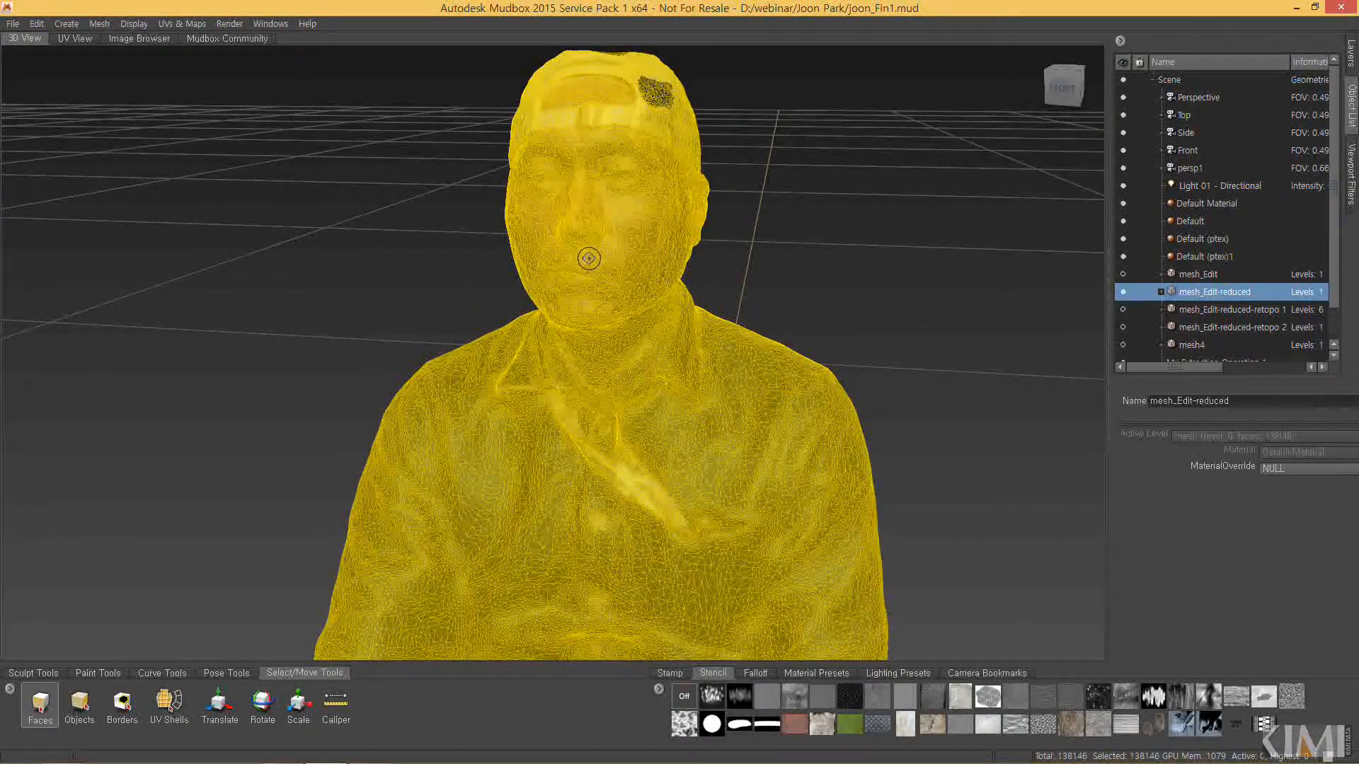
click(100, 25)
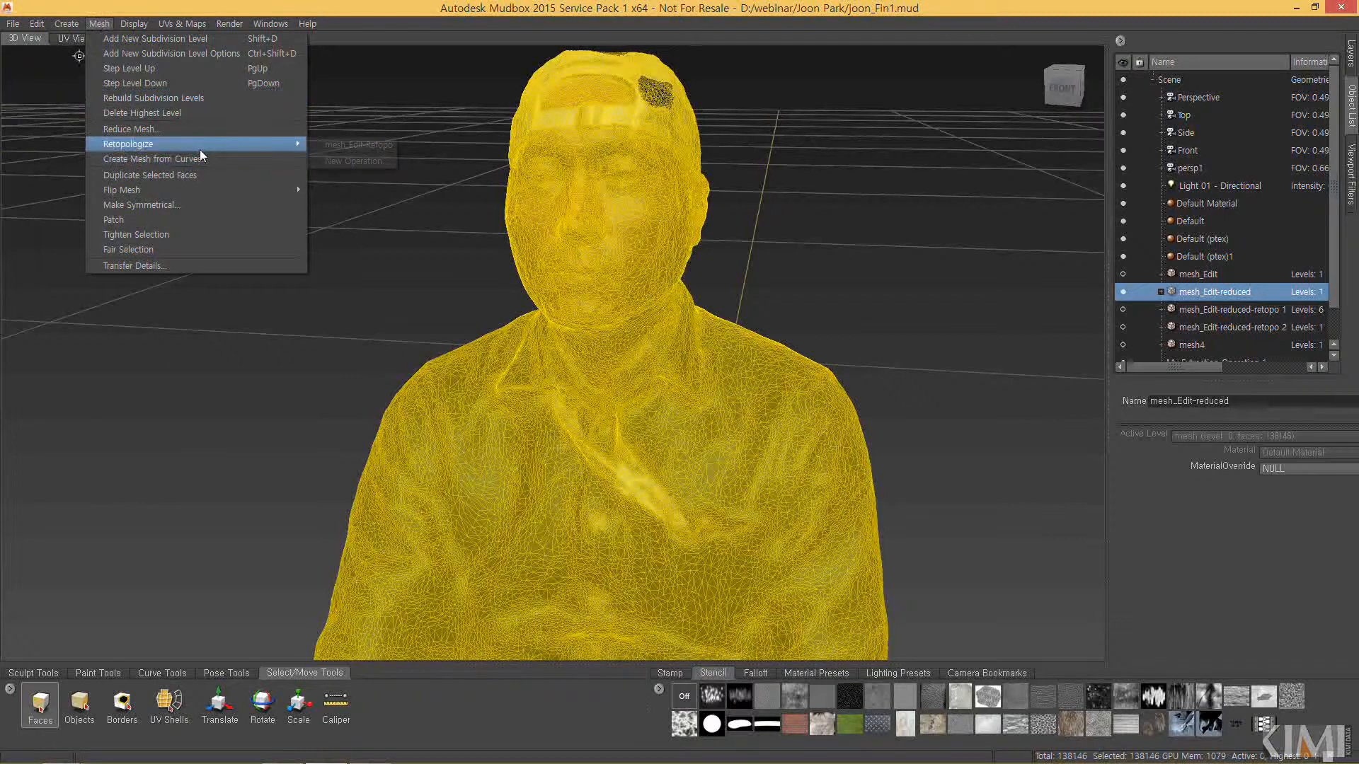
Review the saved mesh_Edit-Retopo settings (3000 faces) without running them, then hide mesh_Edit-reduced
mouse_move(151, 144)
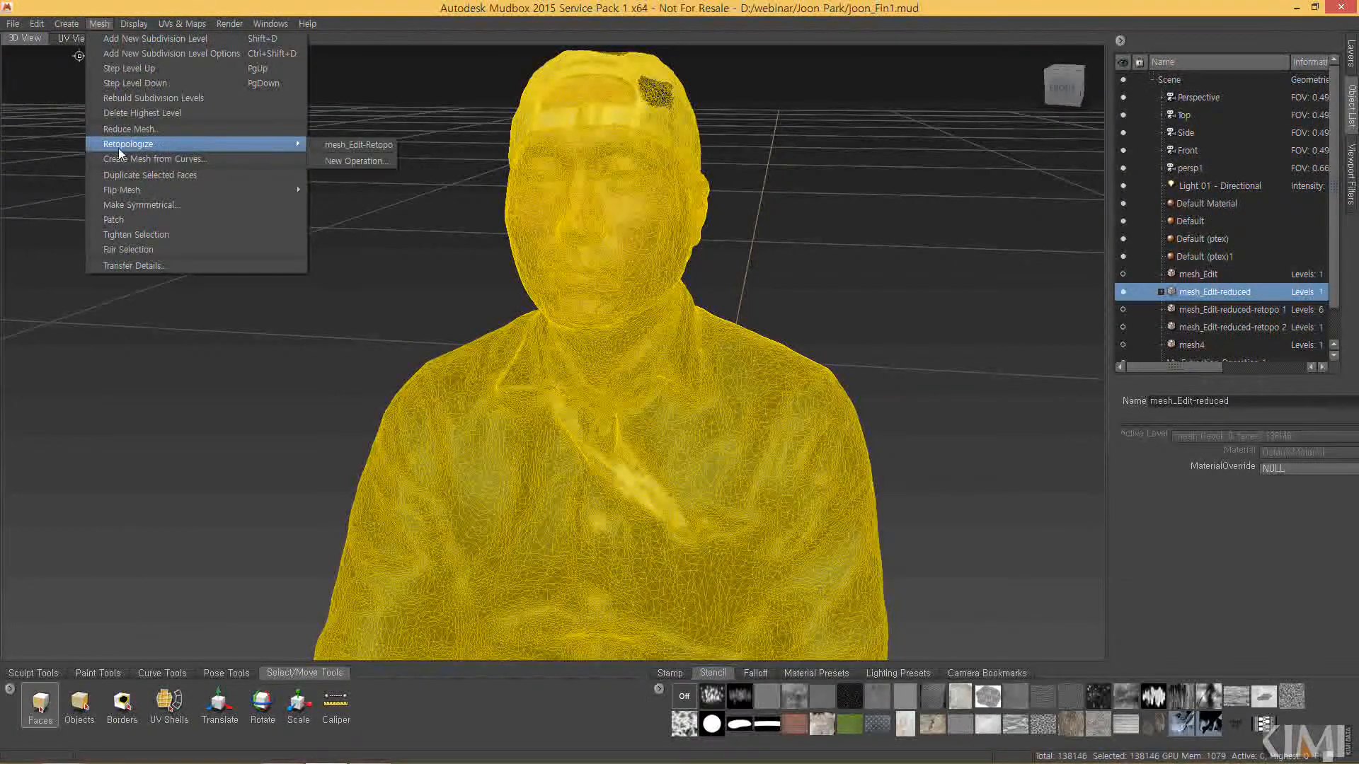
click(352, 145)
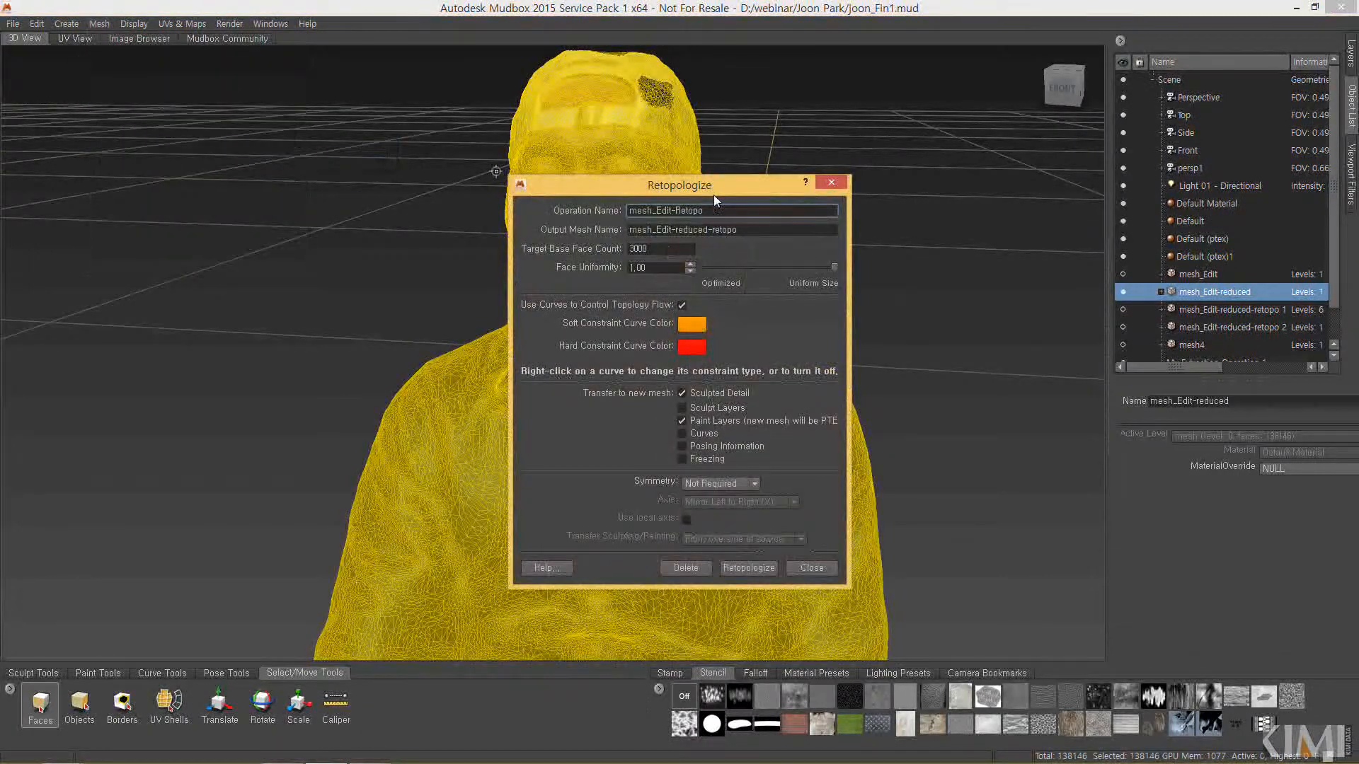
drag(713, 189, 513, 107)
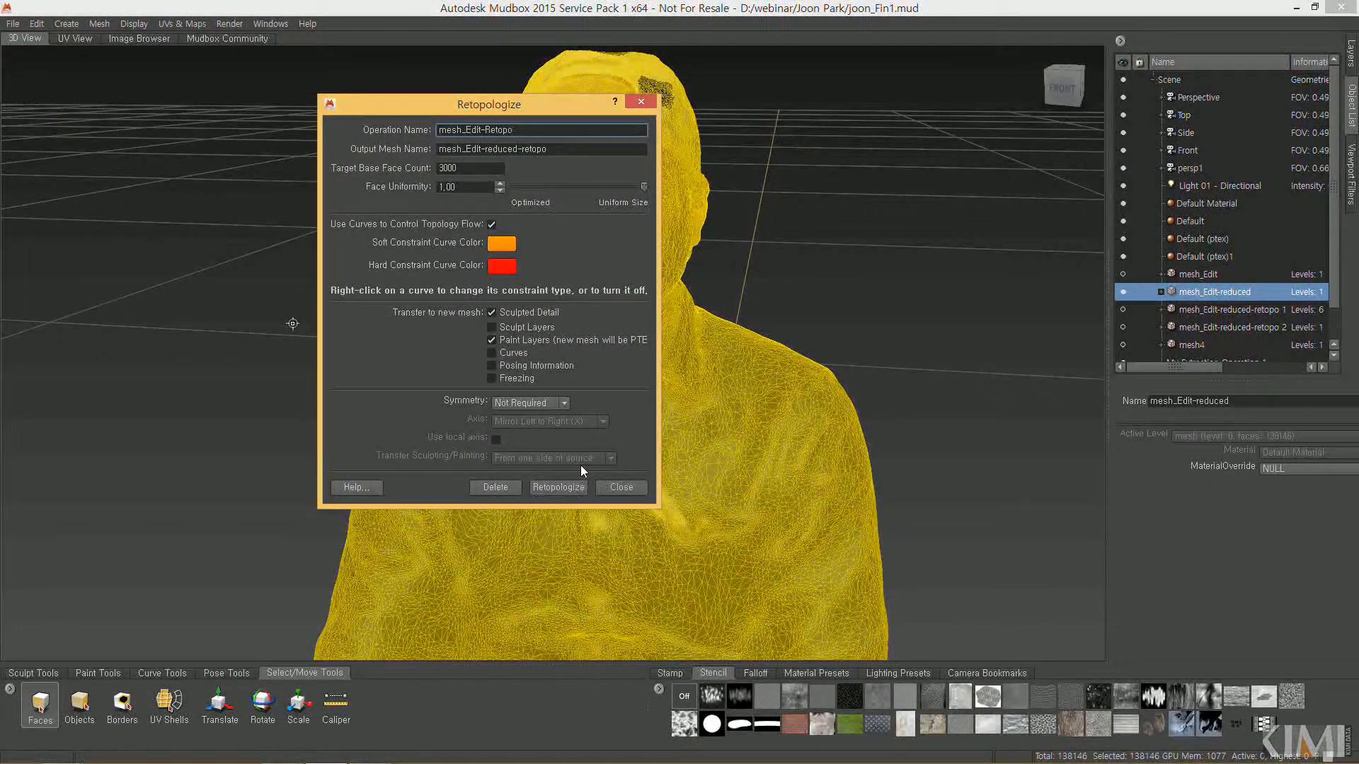
mouse_move(592, 410)
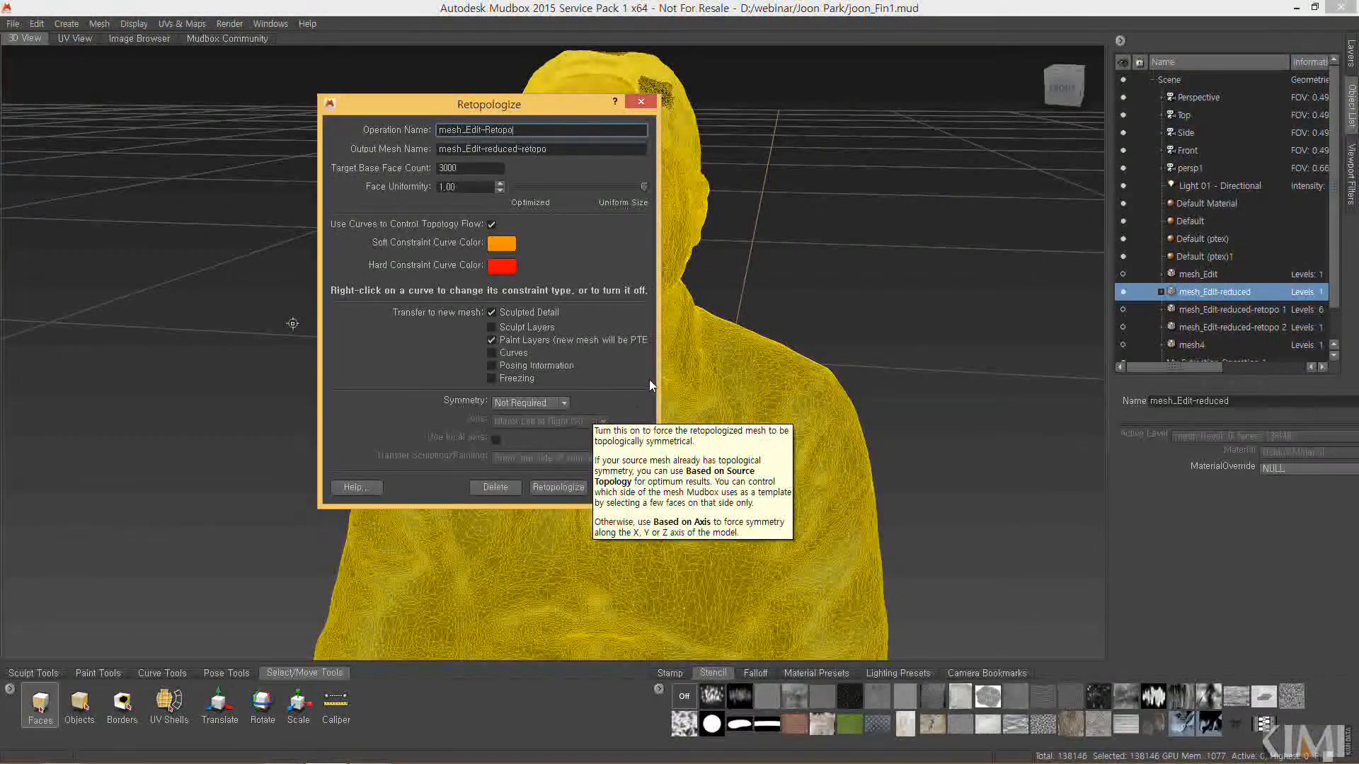
click(640, 487)
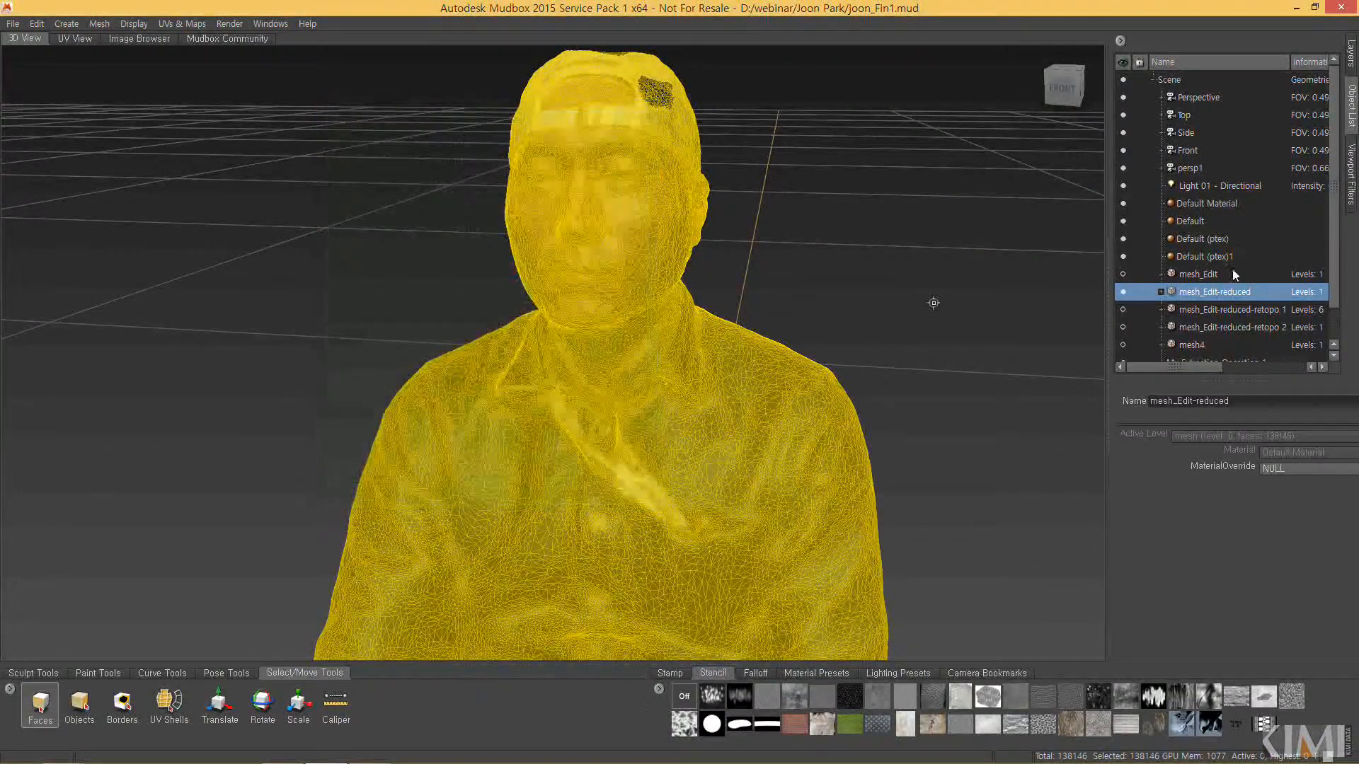
click(1123, 291)
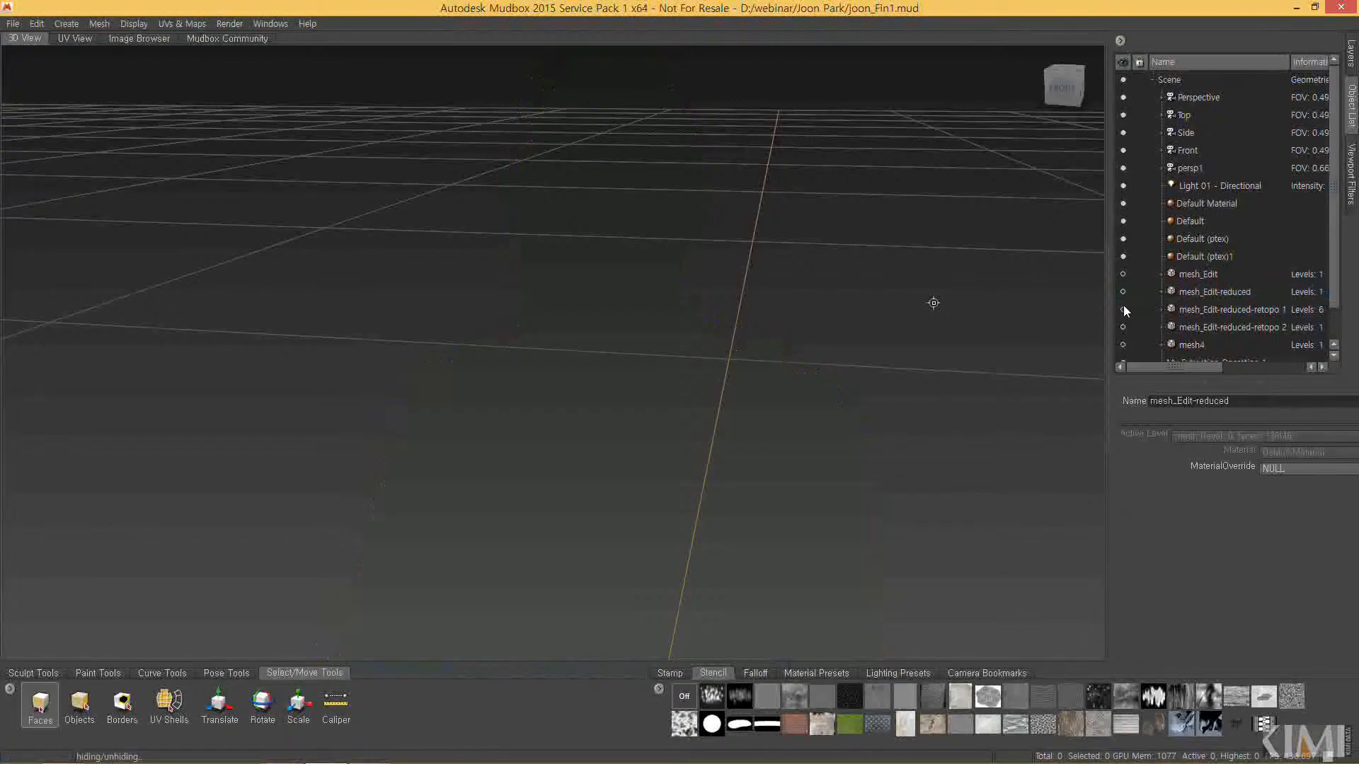
Show mesh_Edit-reduced-retopo 1 and orbit around it to inspect its quad topology
click(1123, 309)
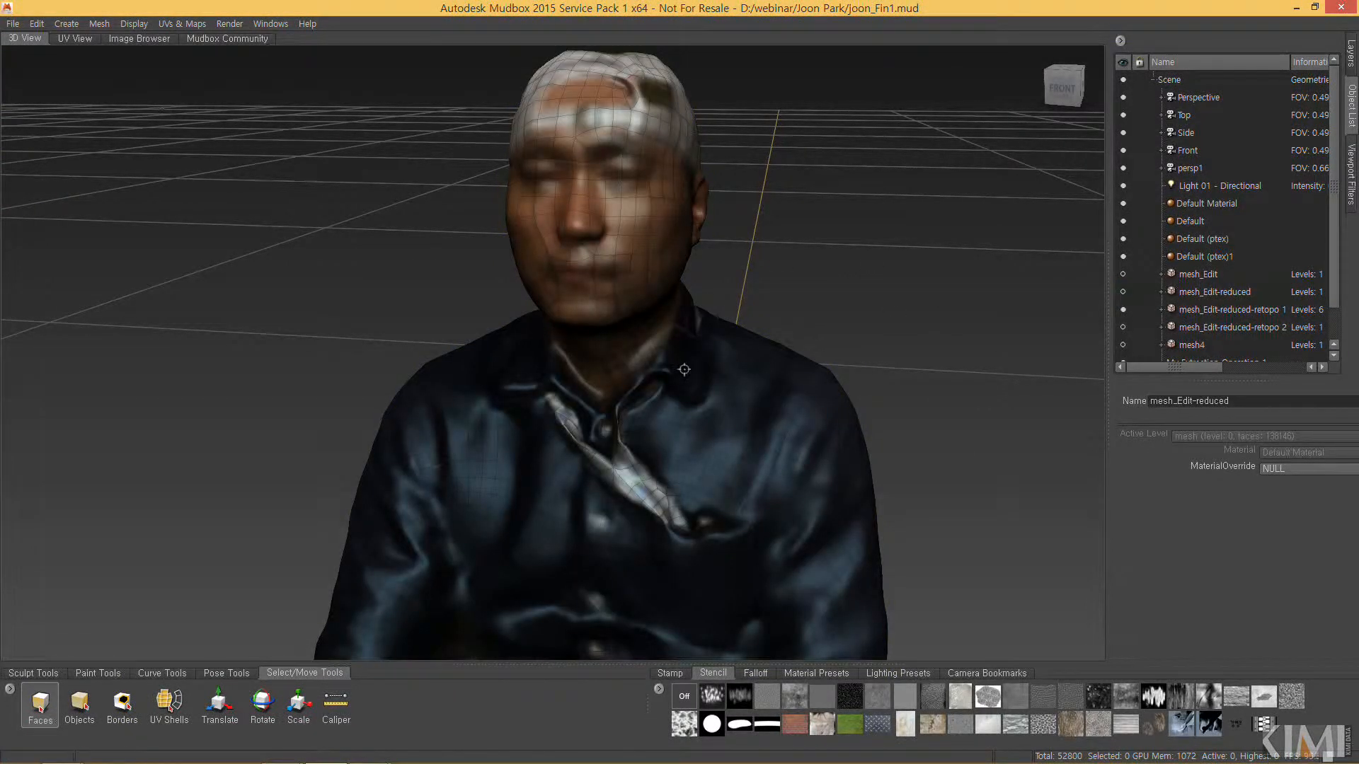
alt+drag(685, 371, 686, 457)
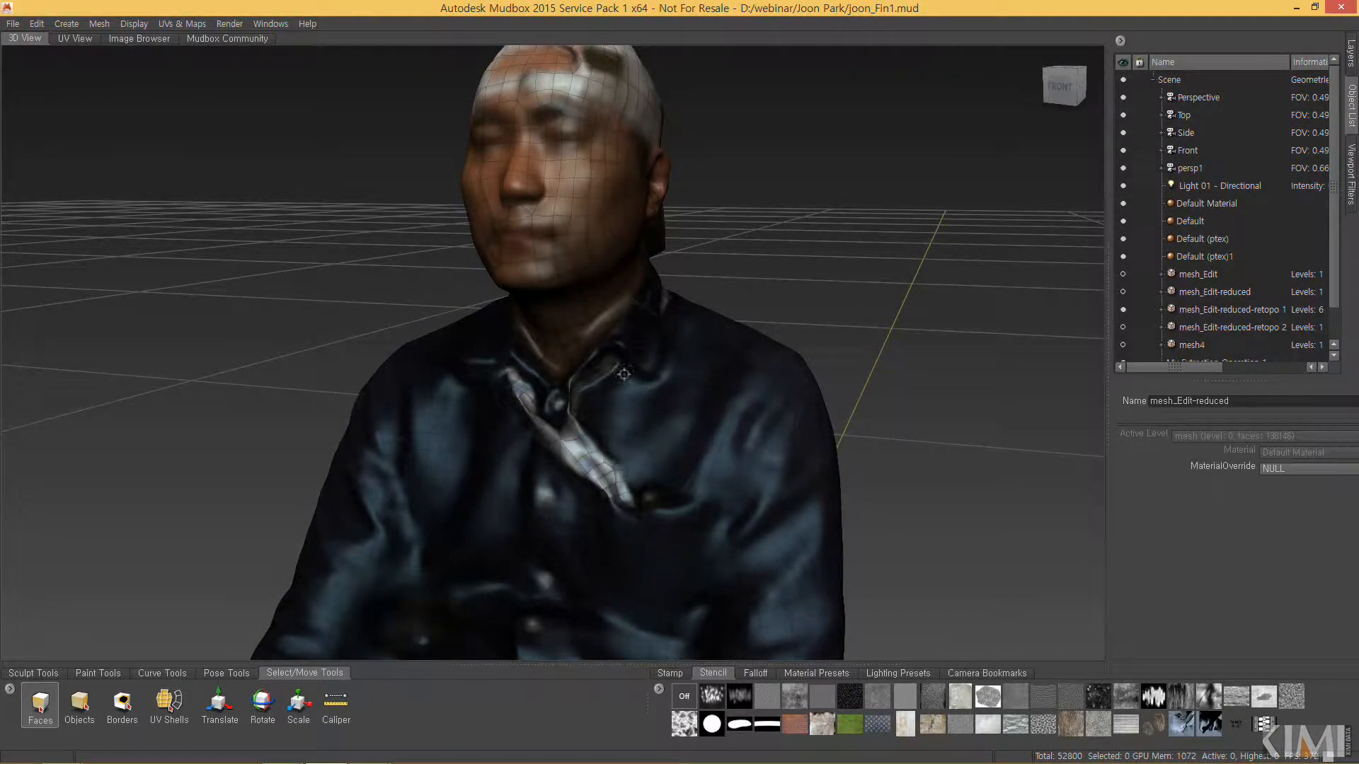
alt+drag(561, 364, 763, 333)
Select the whole retopologized bust and check the UV View, which shows it has no UVs
click(80, 706)
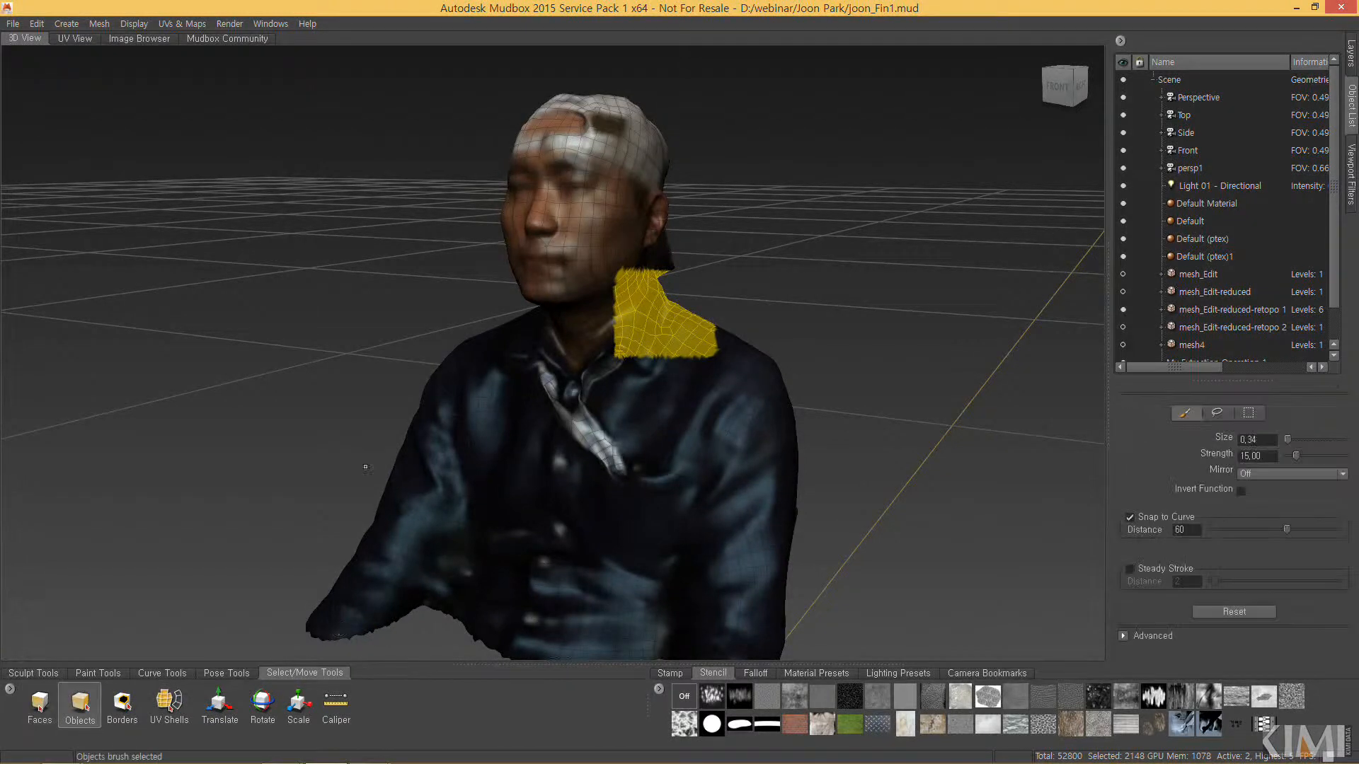
click(830, 368)
alt+drag(761, 354, 794, 313)
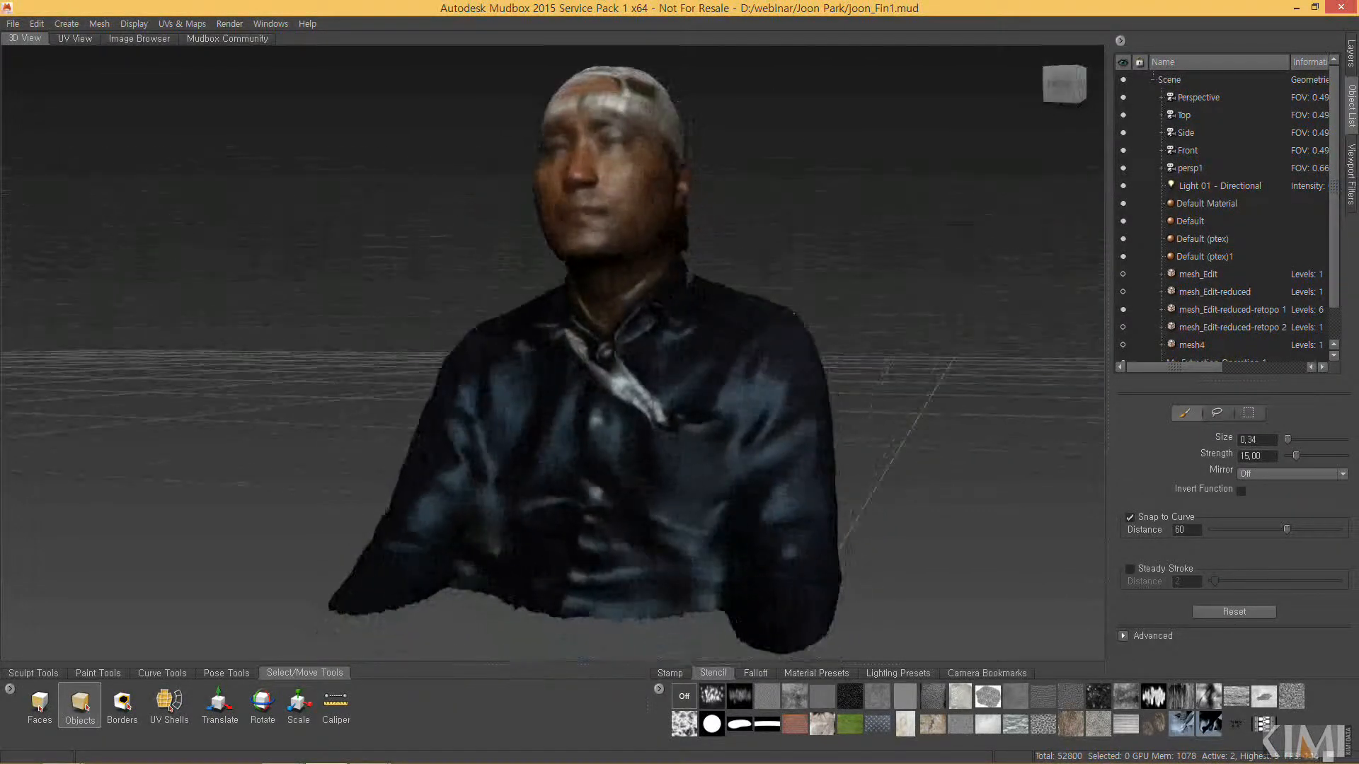
click(671, 355)
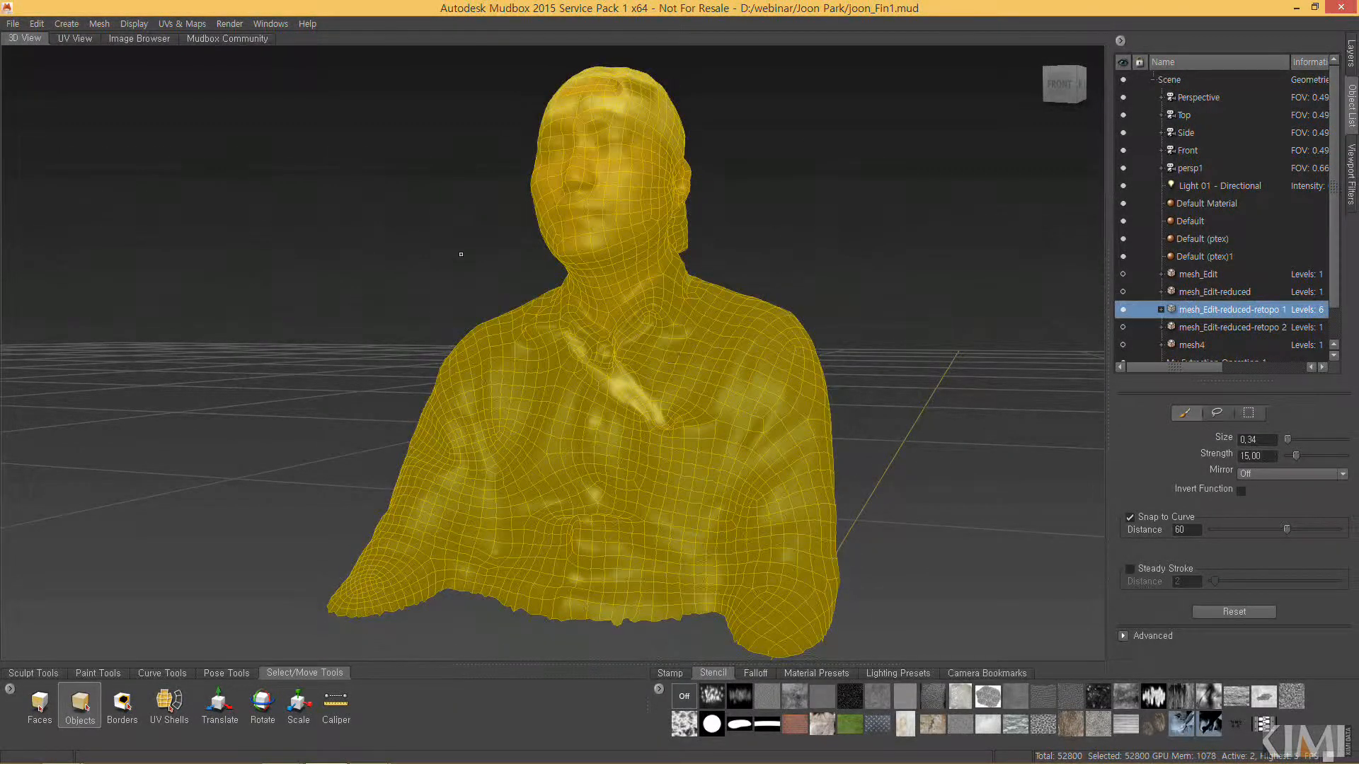
alt+drag(730, 239, 736, 269)
click(68, 39)
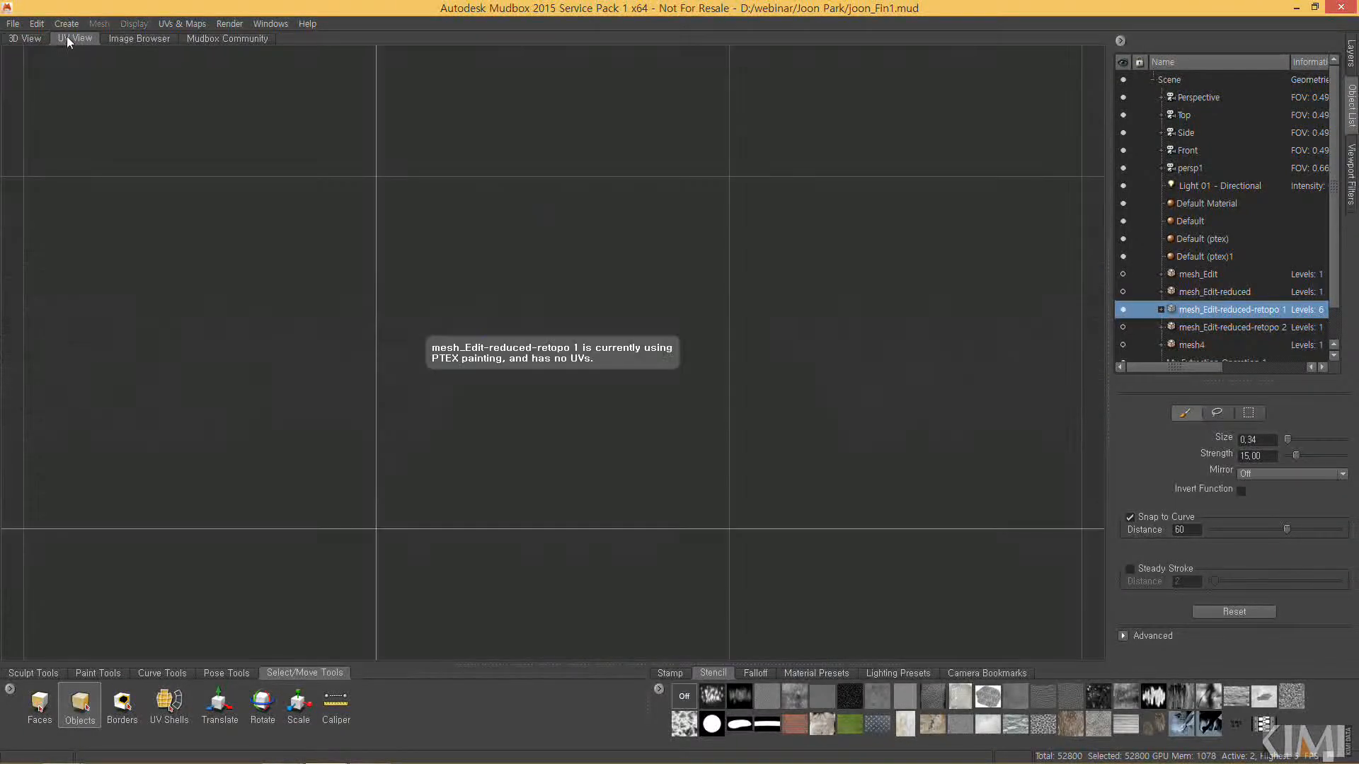
click(29, 39)
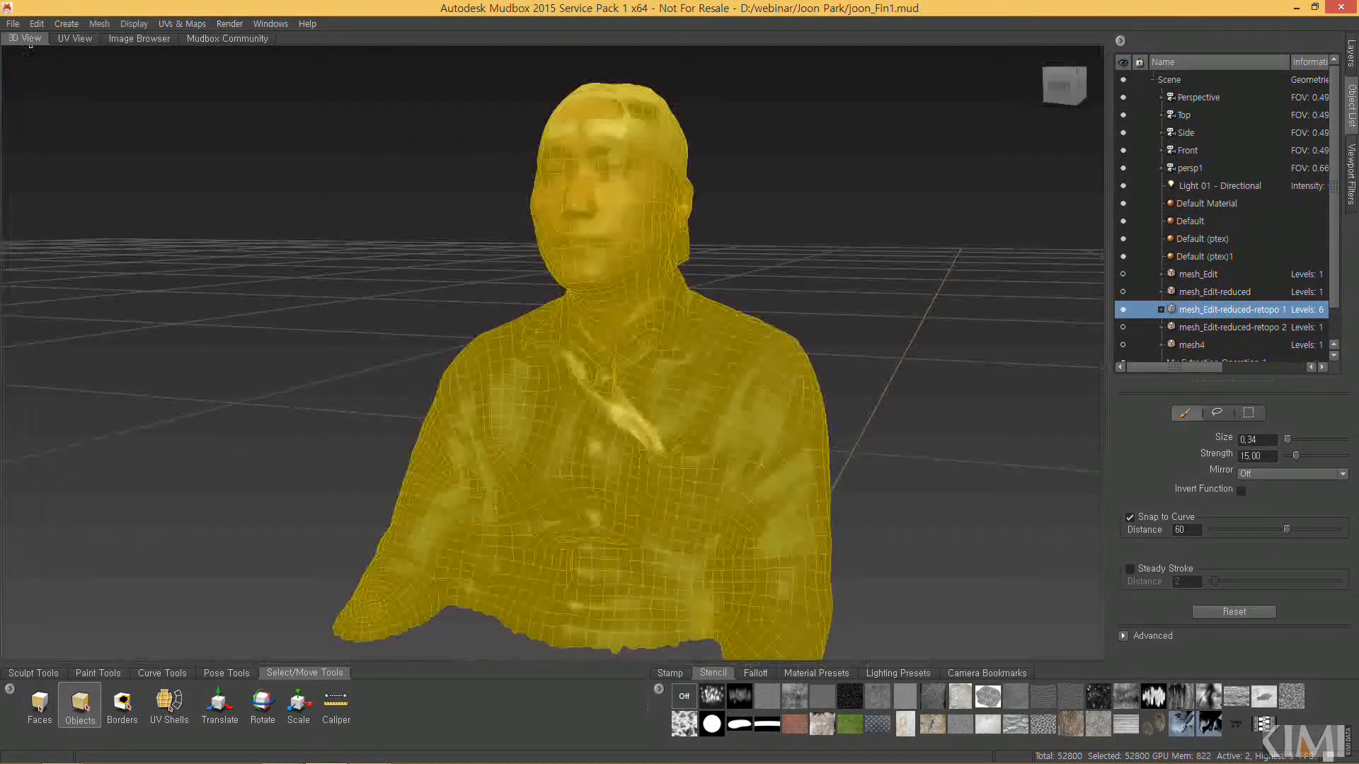
alt+drag(705, 367, 610, 460)
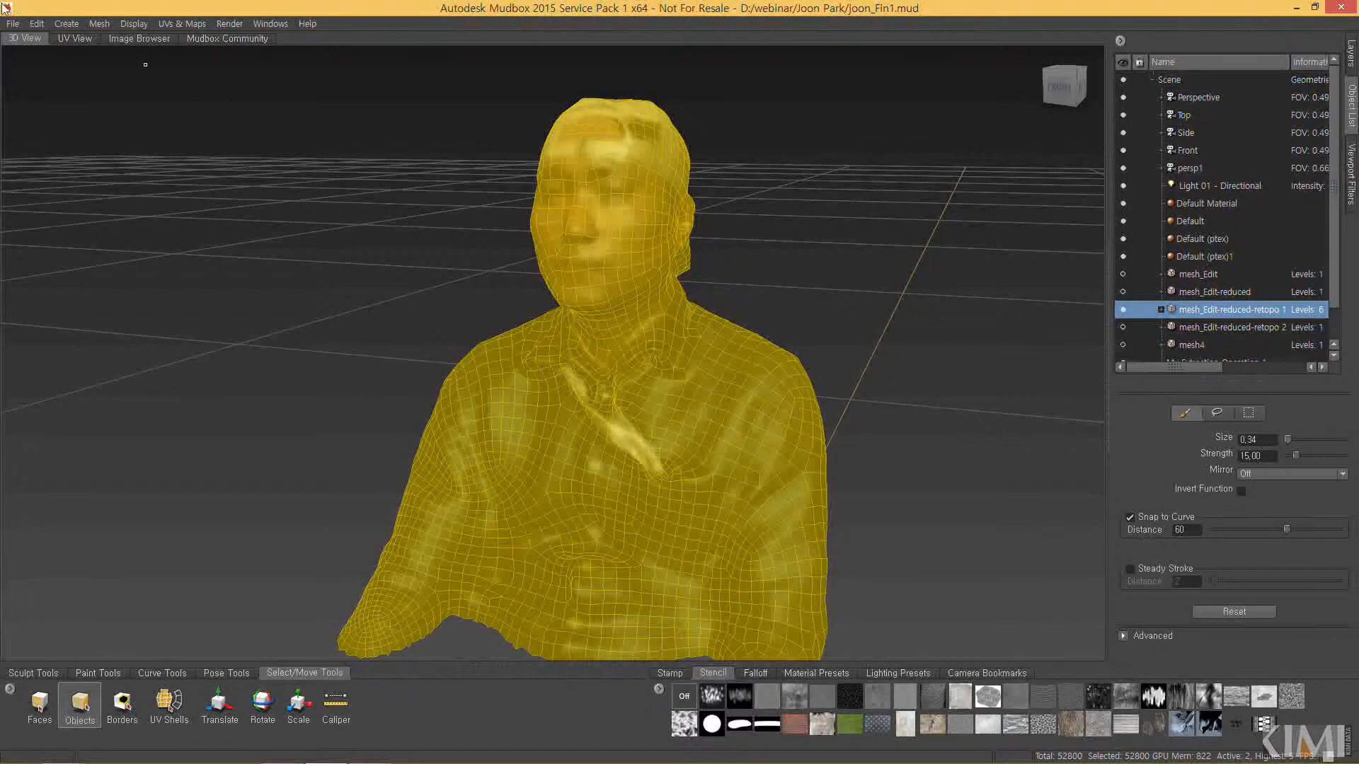
Use File > Send to Maya and switch over to the other program
click(13, 23)
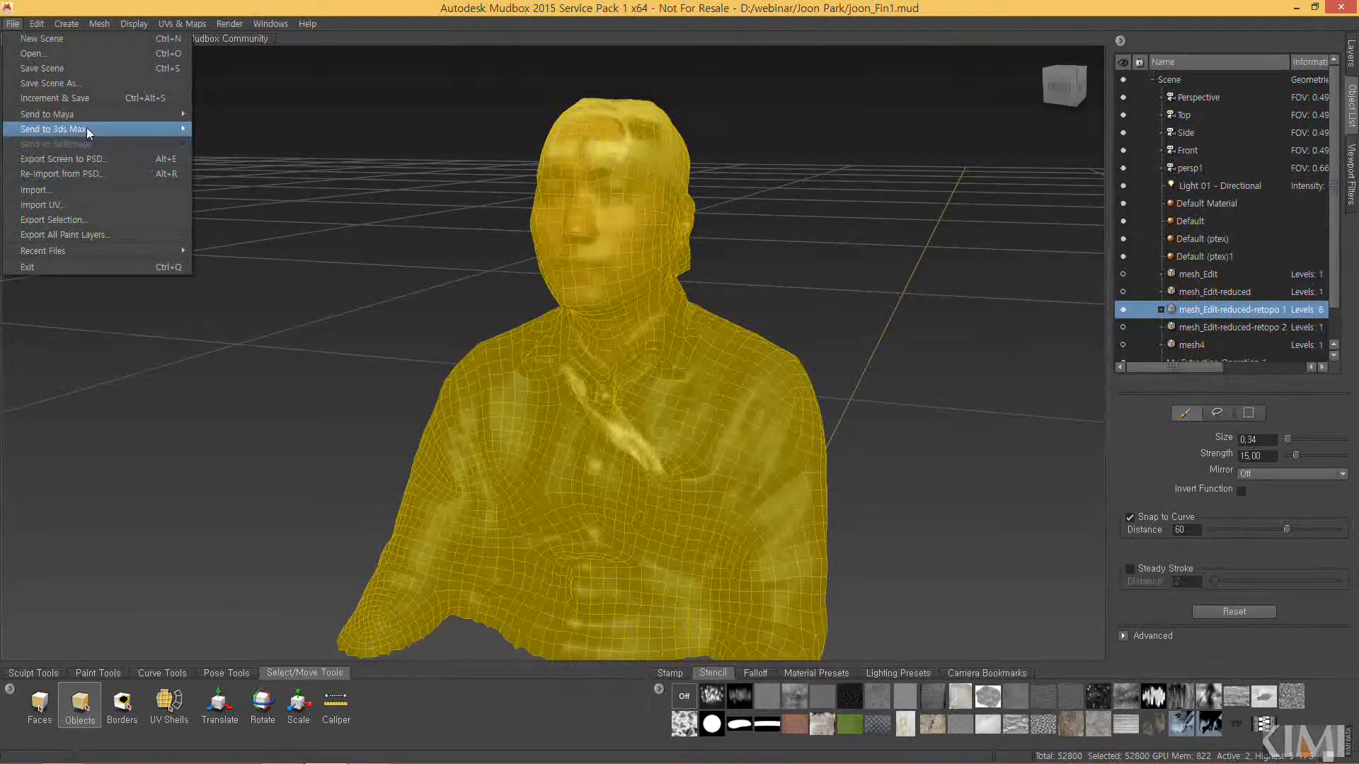
mouse_move(88, 115)
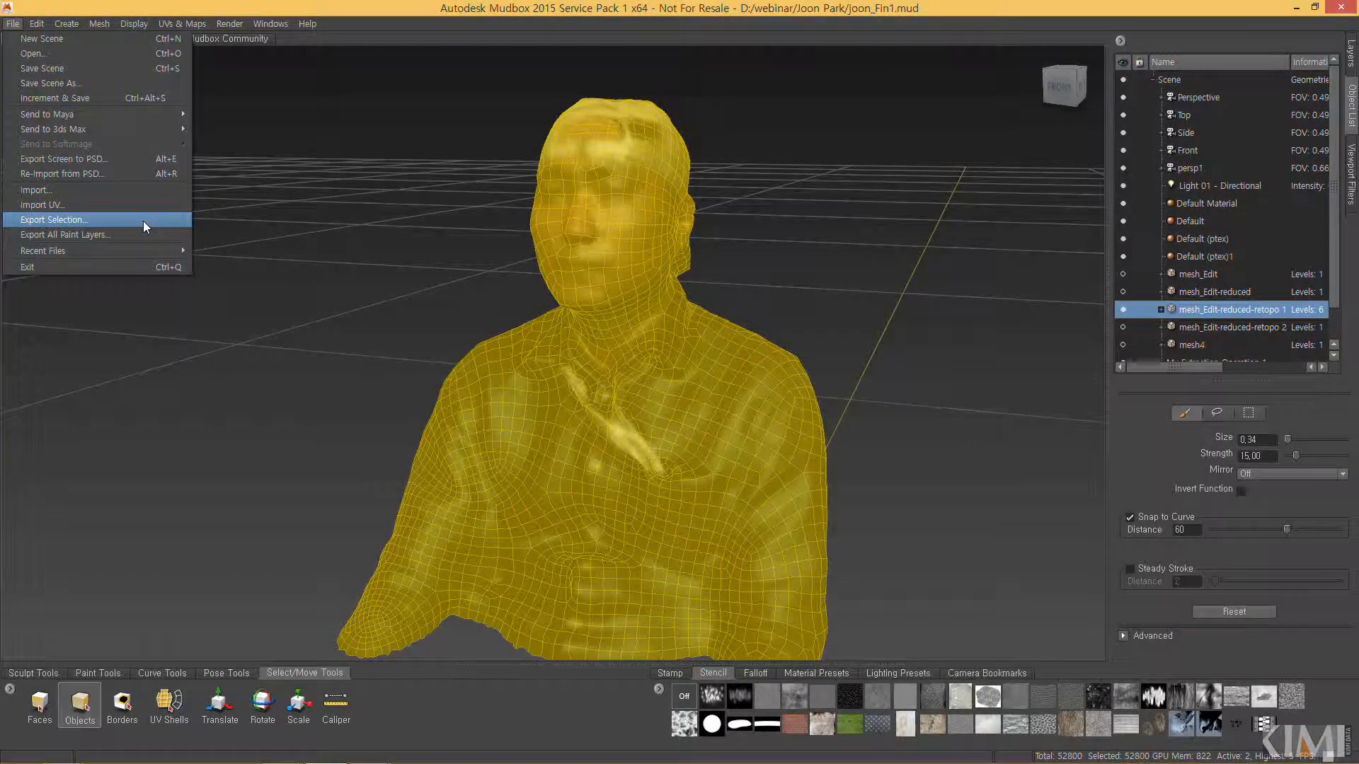
key(alt+Tab)
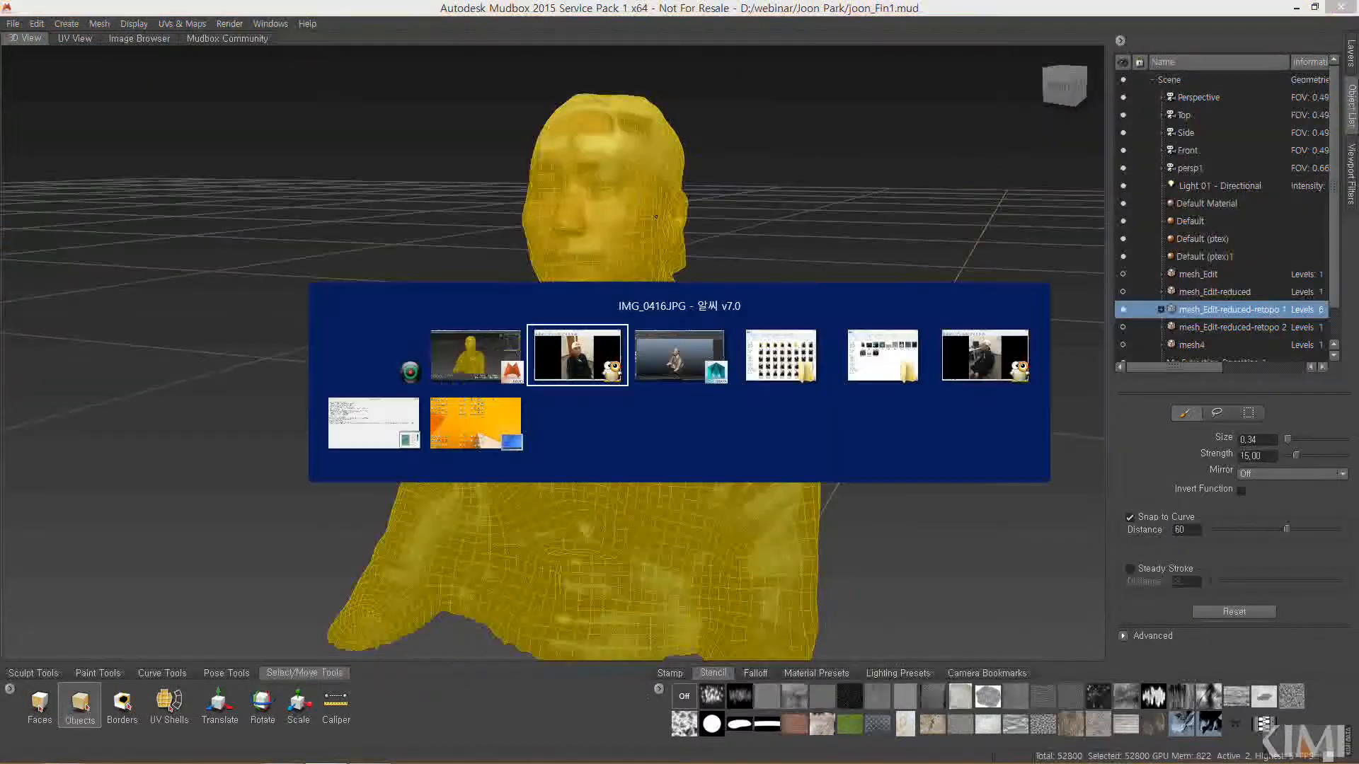
In Maya, select the bust mesh and show its current UVs in the UV Texture Editor
key(alt+Tab)
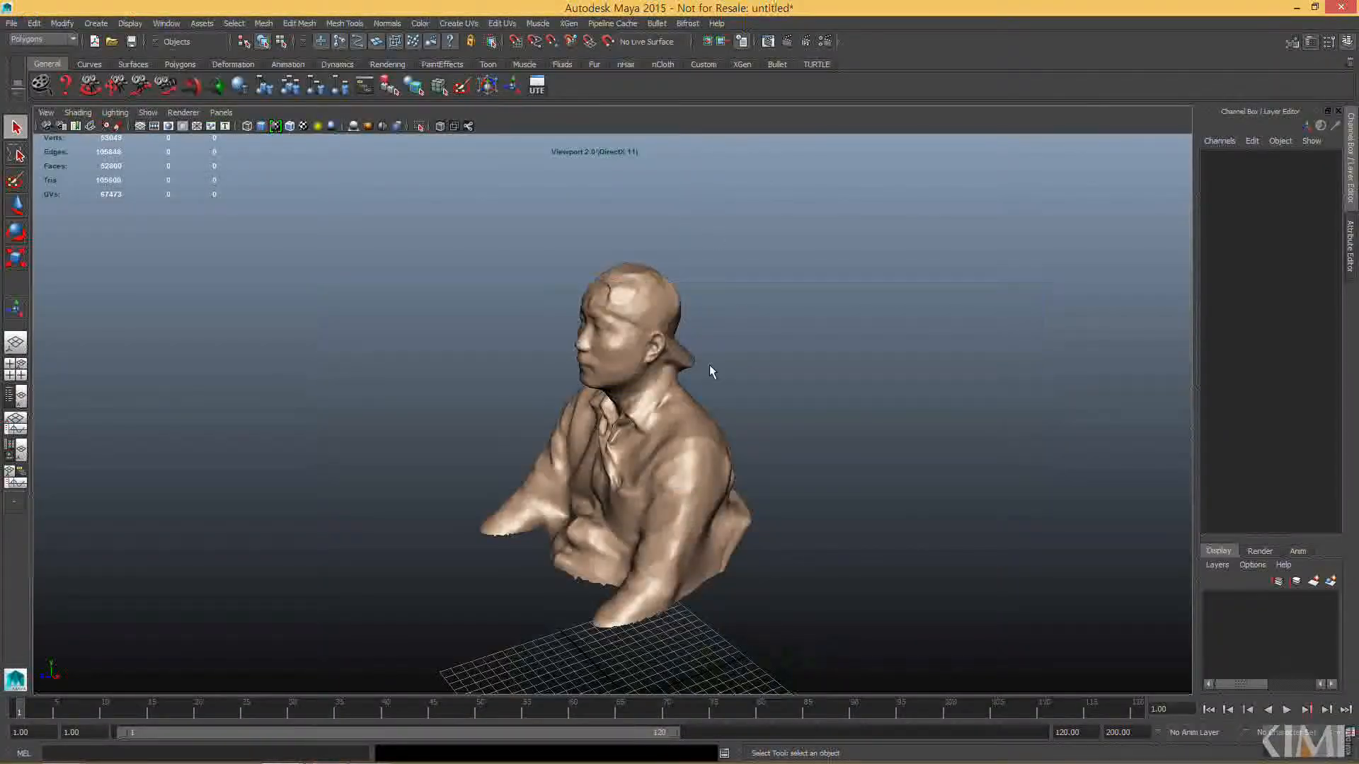
alt+drag(714, 371, 538, 316)
click(646, 408)
click(812, 395)
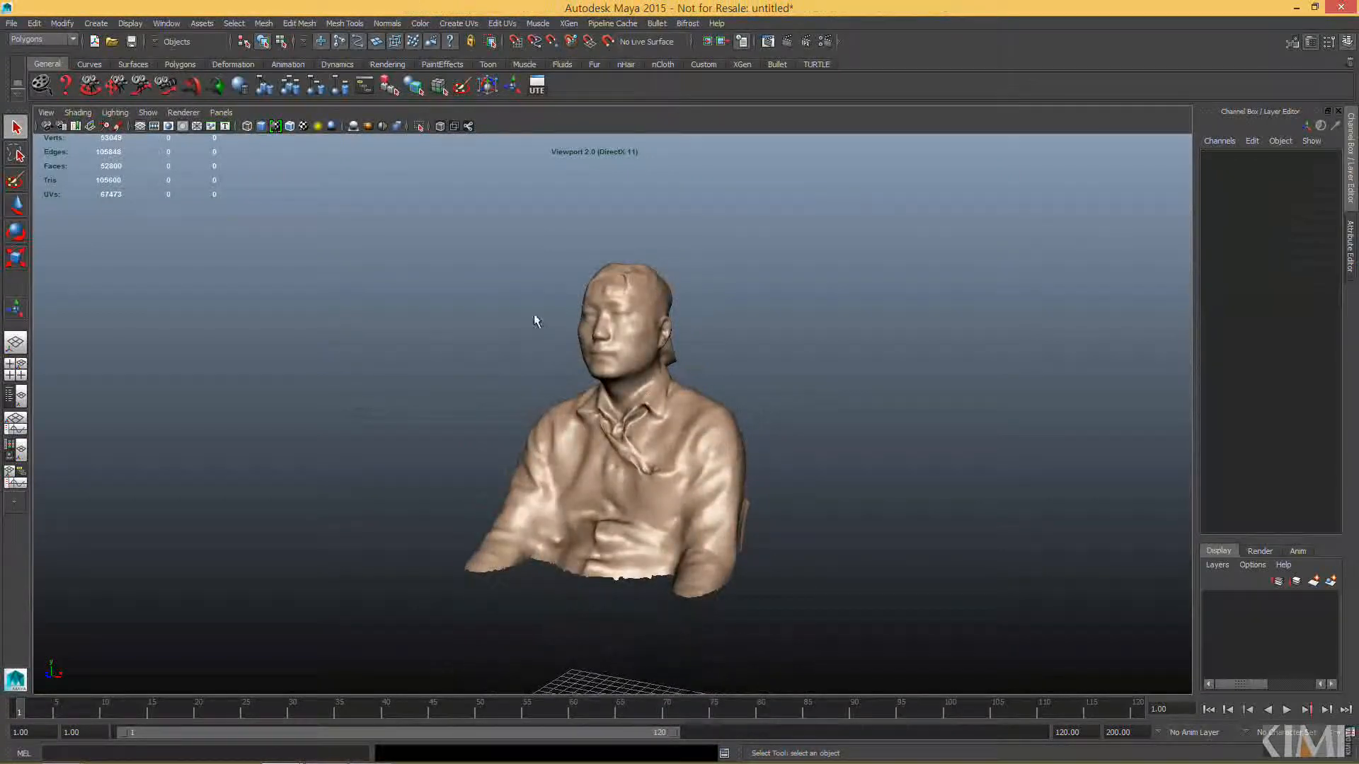
click(666, 430)
alt+drag(667, 430, 495, 418)
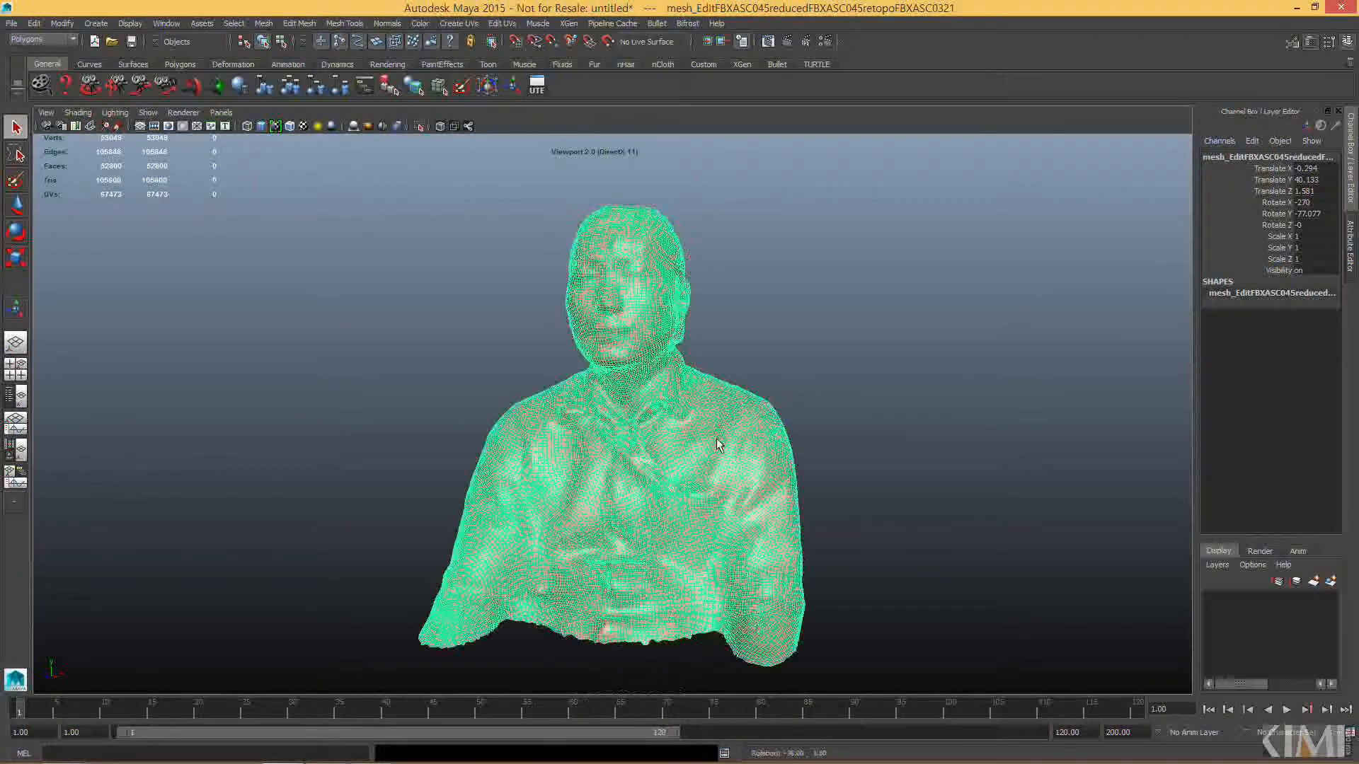
click(177, 25)
click(197, 207)
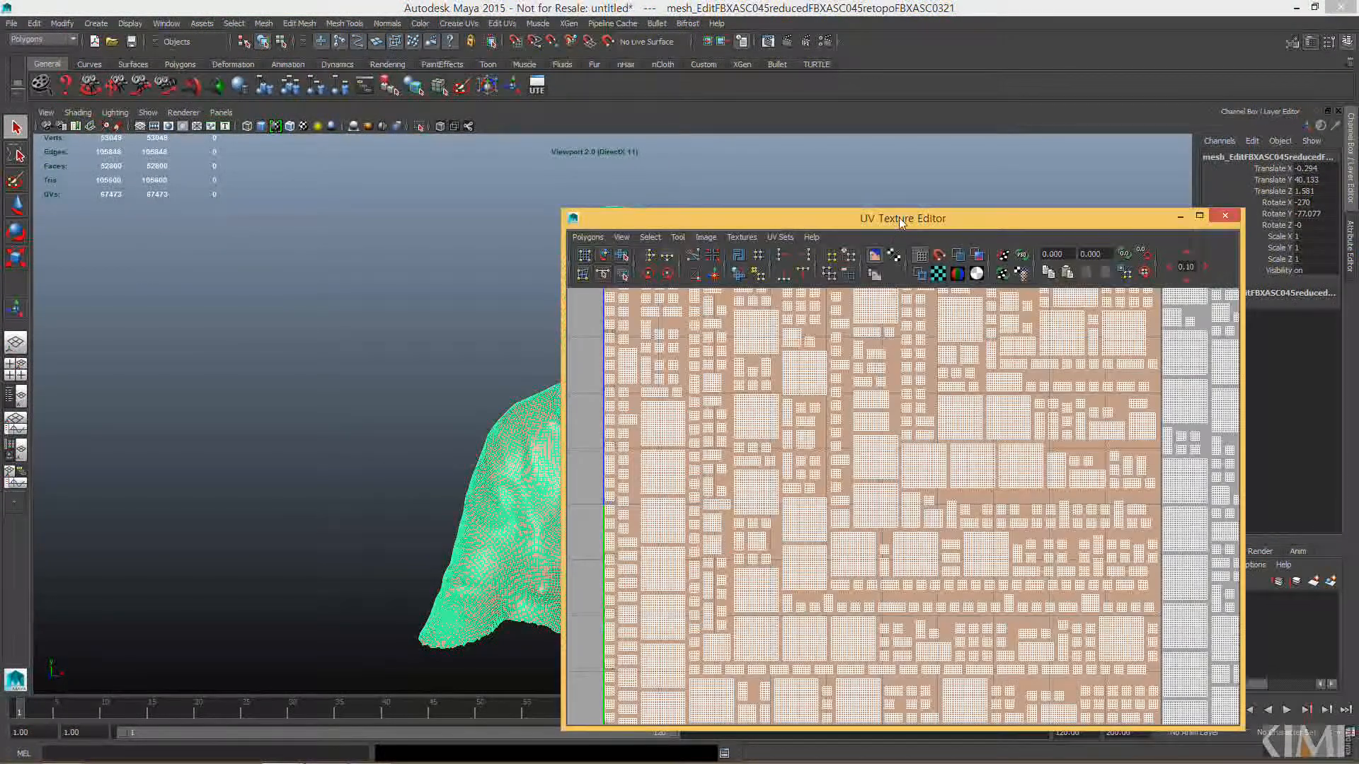
drag(899, 218, 923, 112)
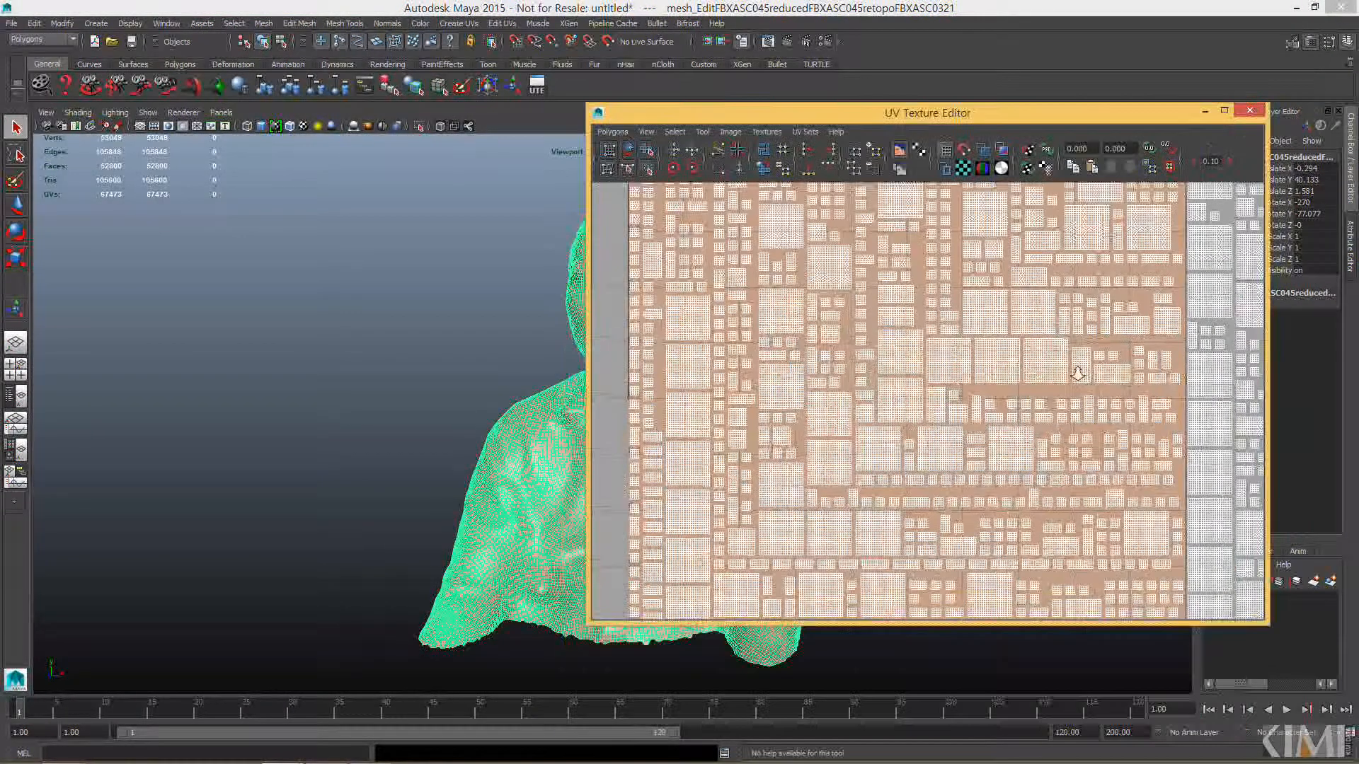
Apply Cylindrical Mapping to the bust and widen the sweep so UVs fill 0–1 space
scroll(728, 401, down, 5)
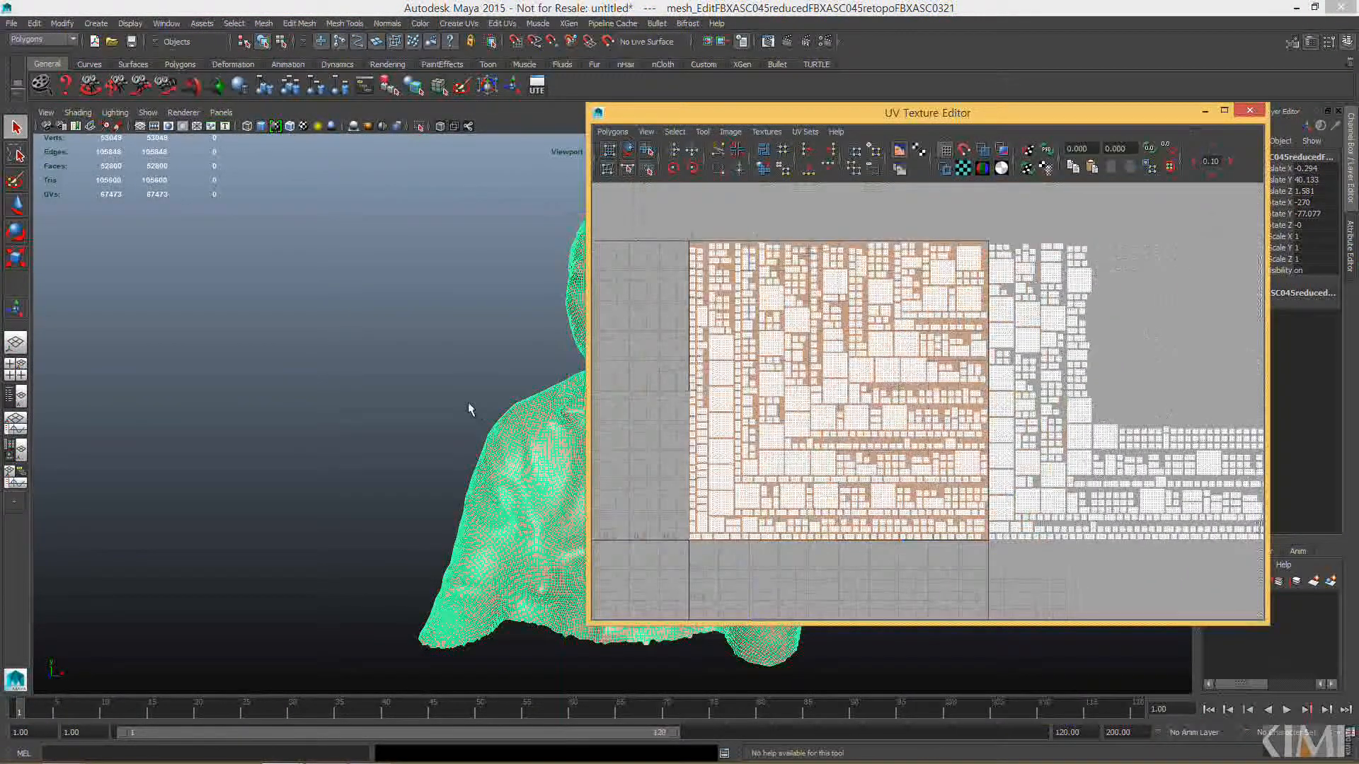
alt+drag(468, 402, 542, 429)
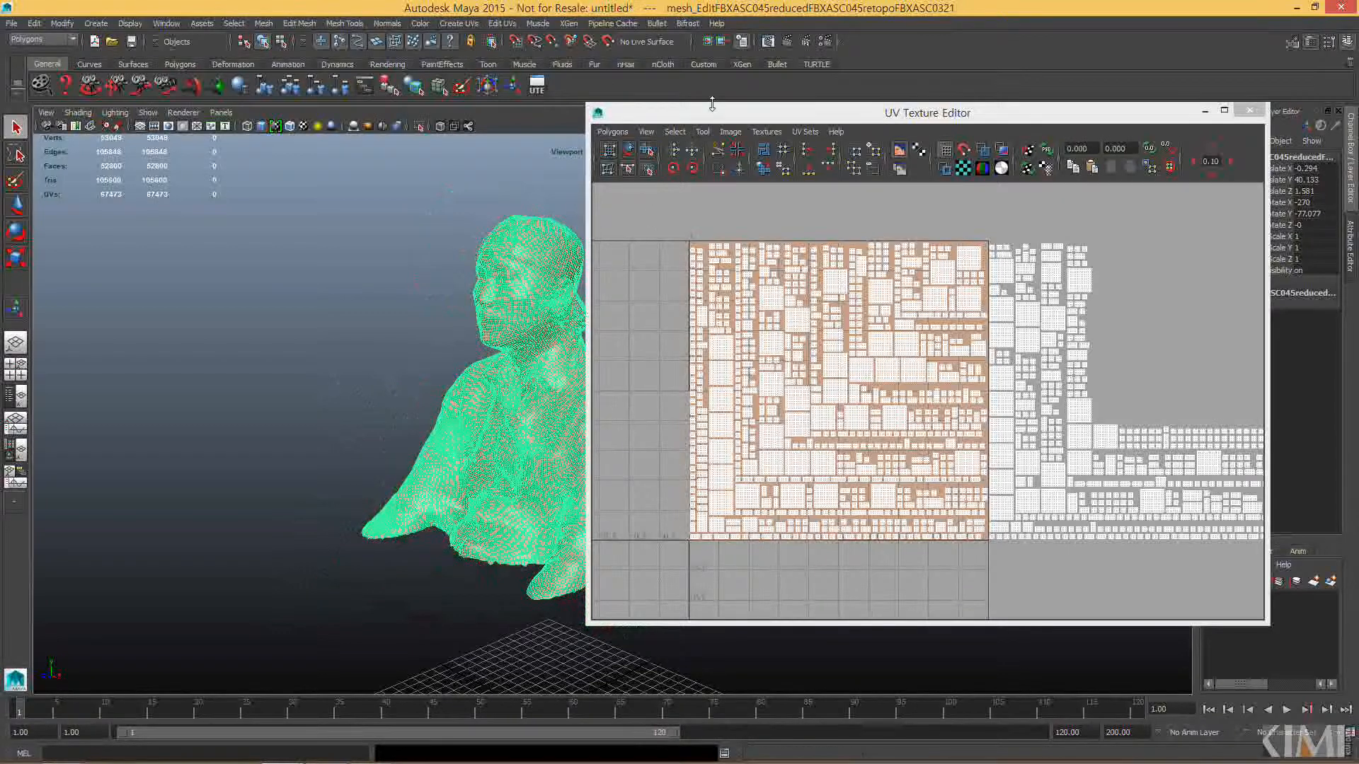
drag(715, 111, 750, 61)
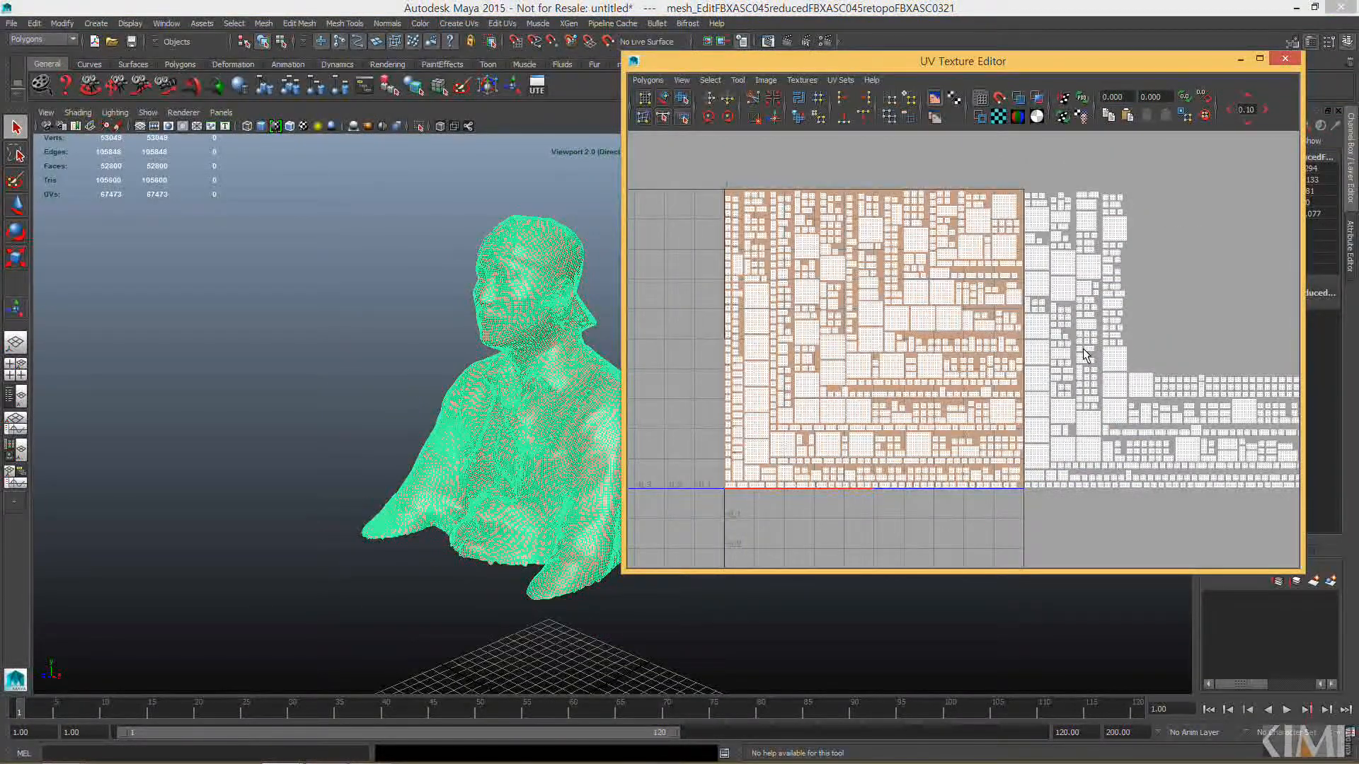
click(472, 24)
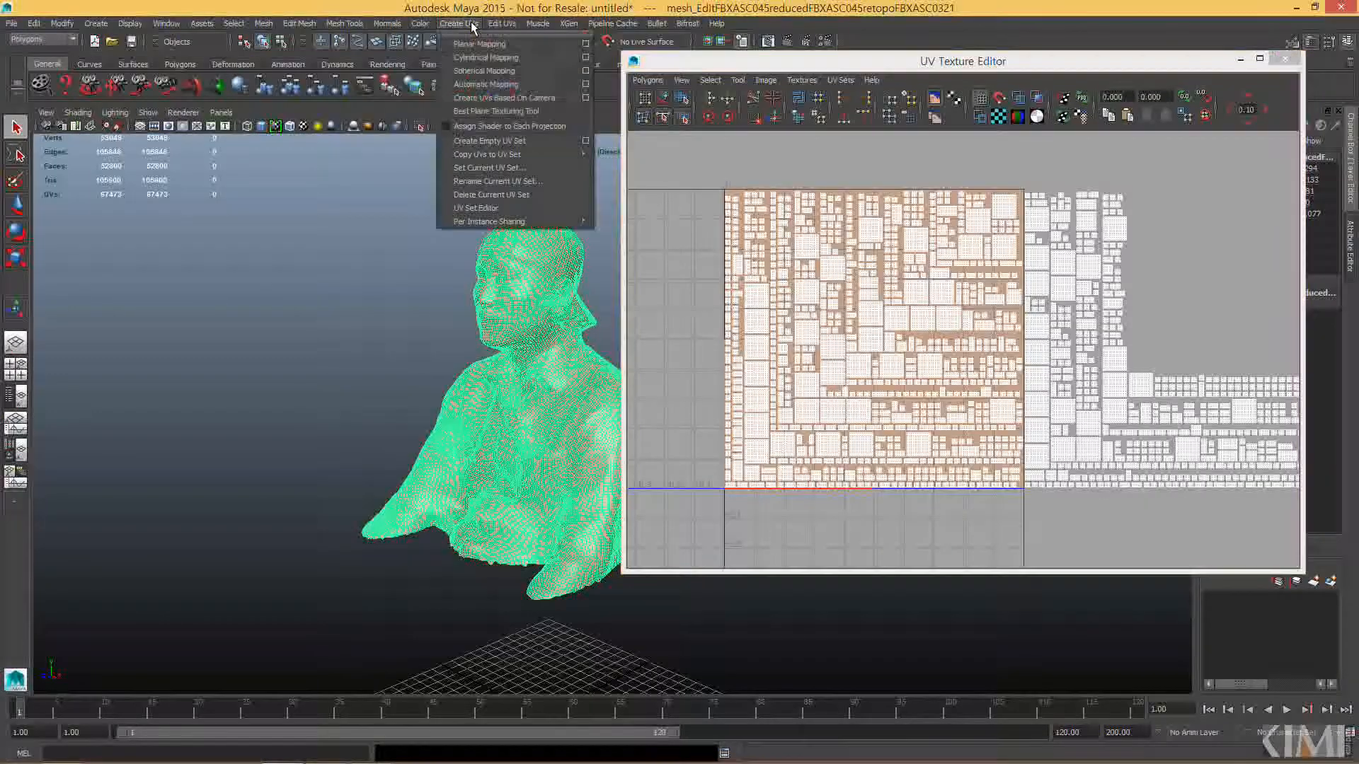
click(485, 57)
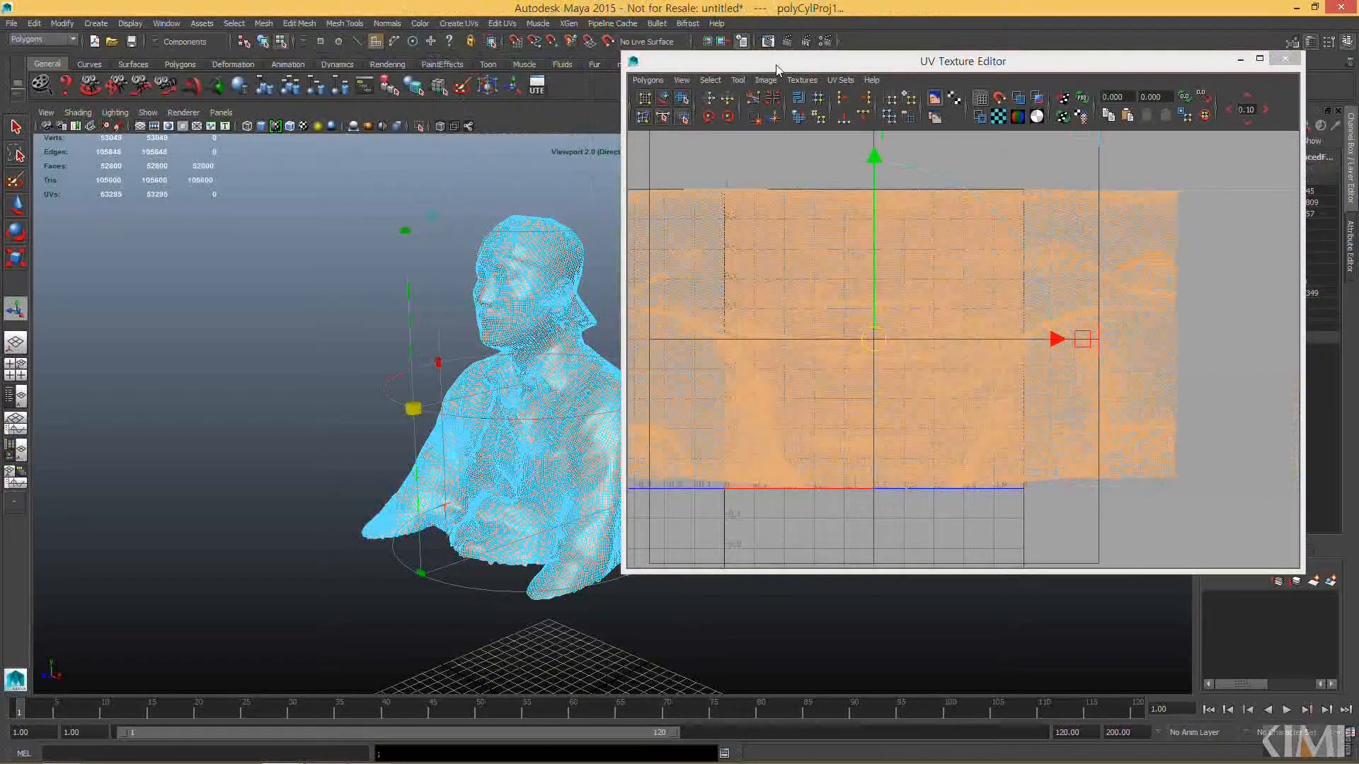
drag(773, 63, 908, 53)
drag(634, 408, 584, 291)
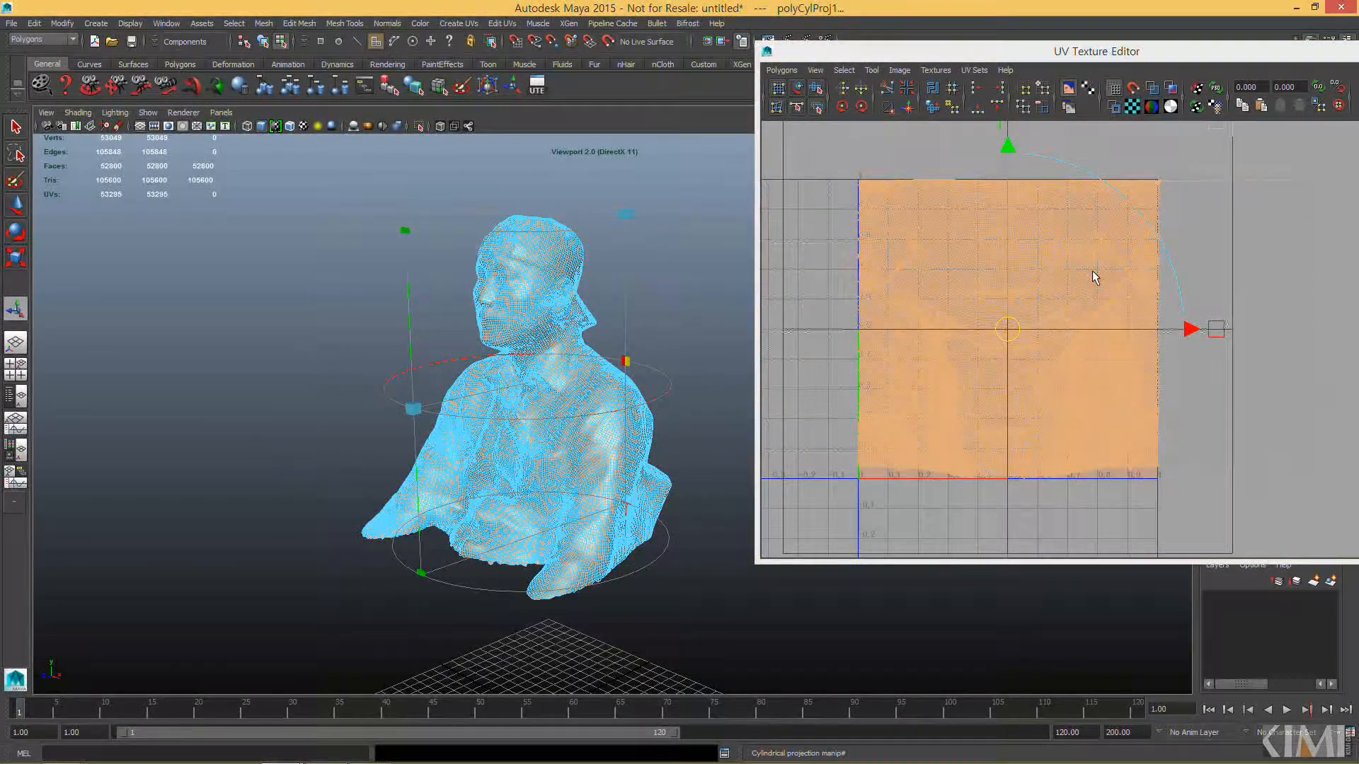
Clear the face selection, close the UV Texture Editor, and return to object selection with F8
click(676, 328)
alt+drag(585, 404, 557, 400)
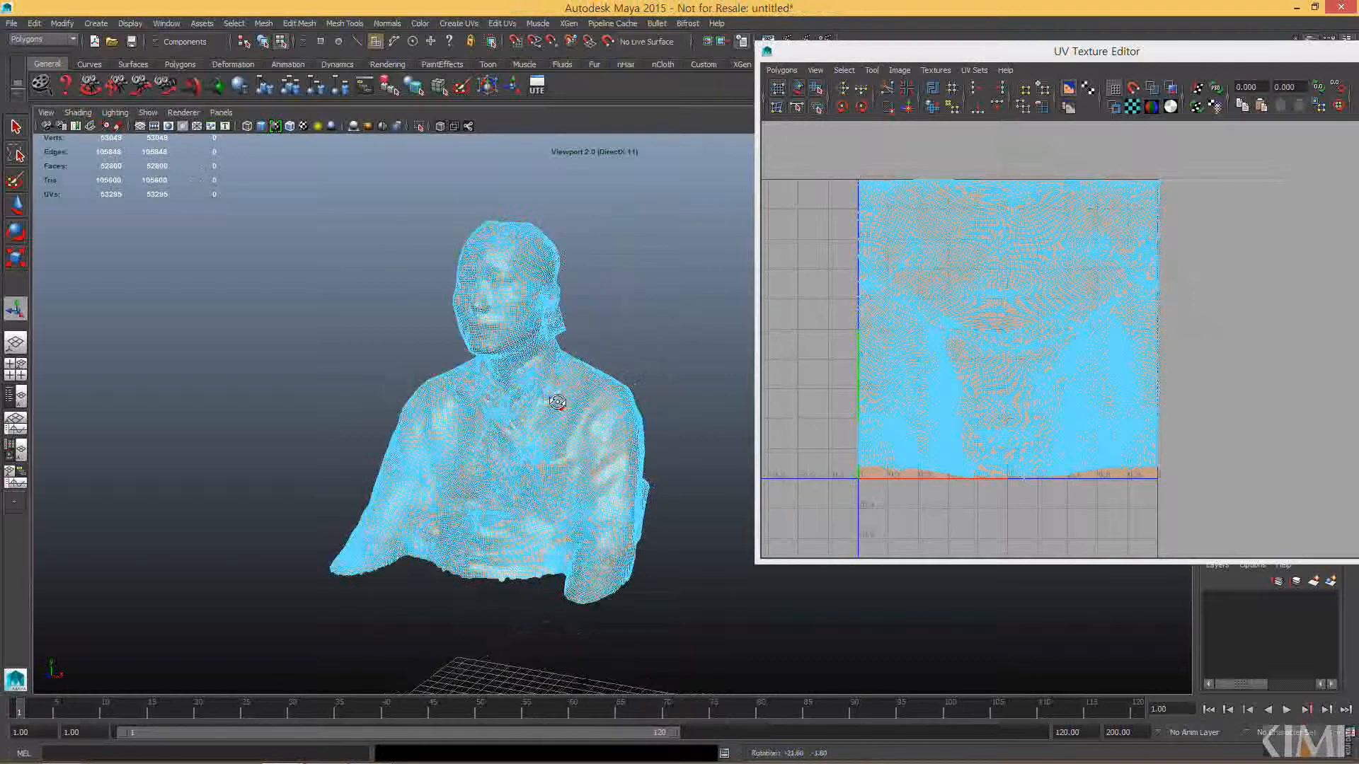
drag(1175, 51, 1134, 66)
click(1203, 132)
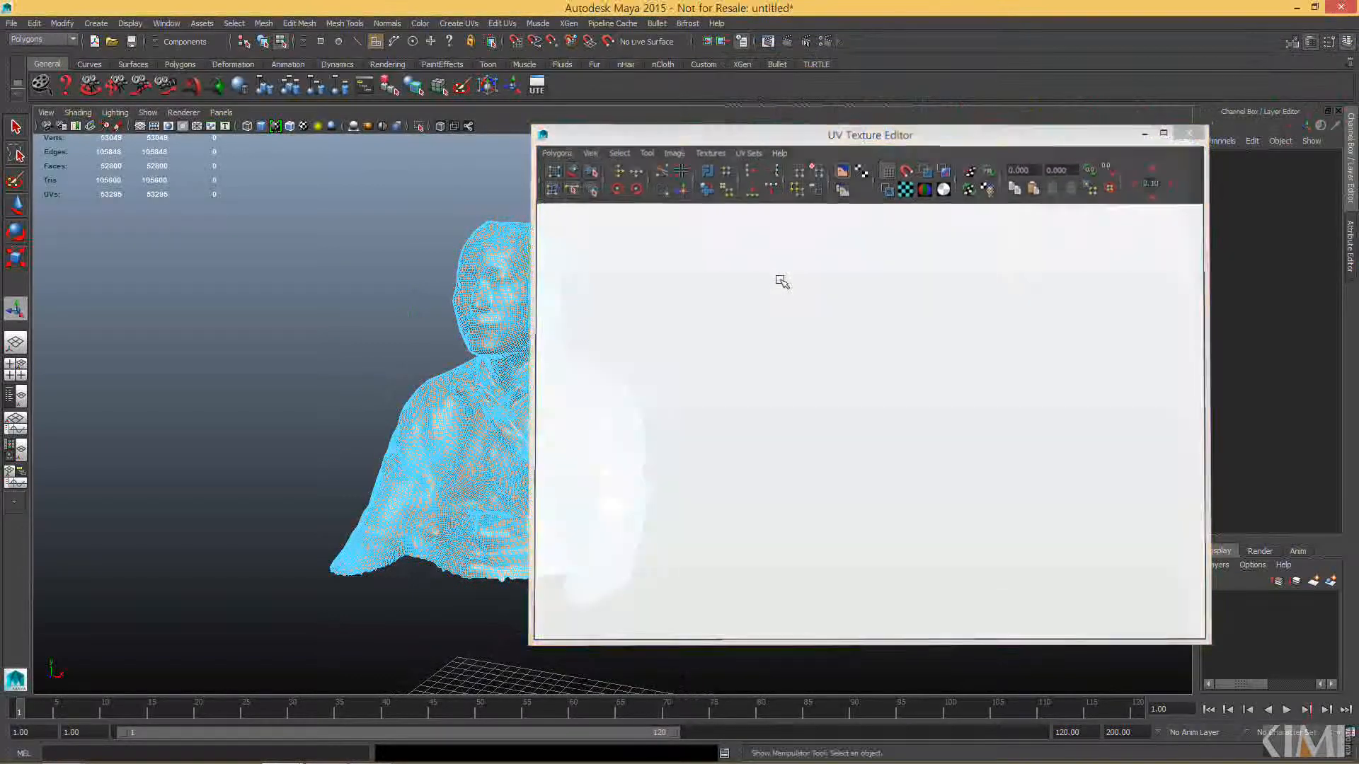
key(F8)
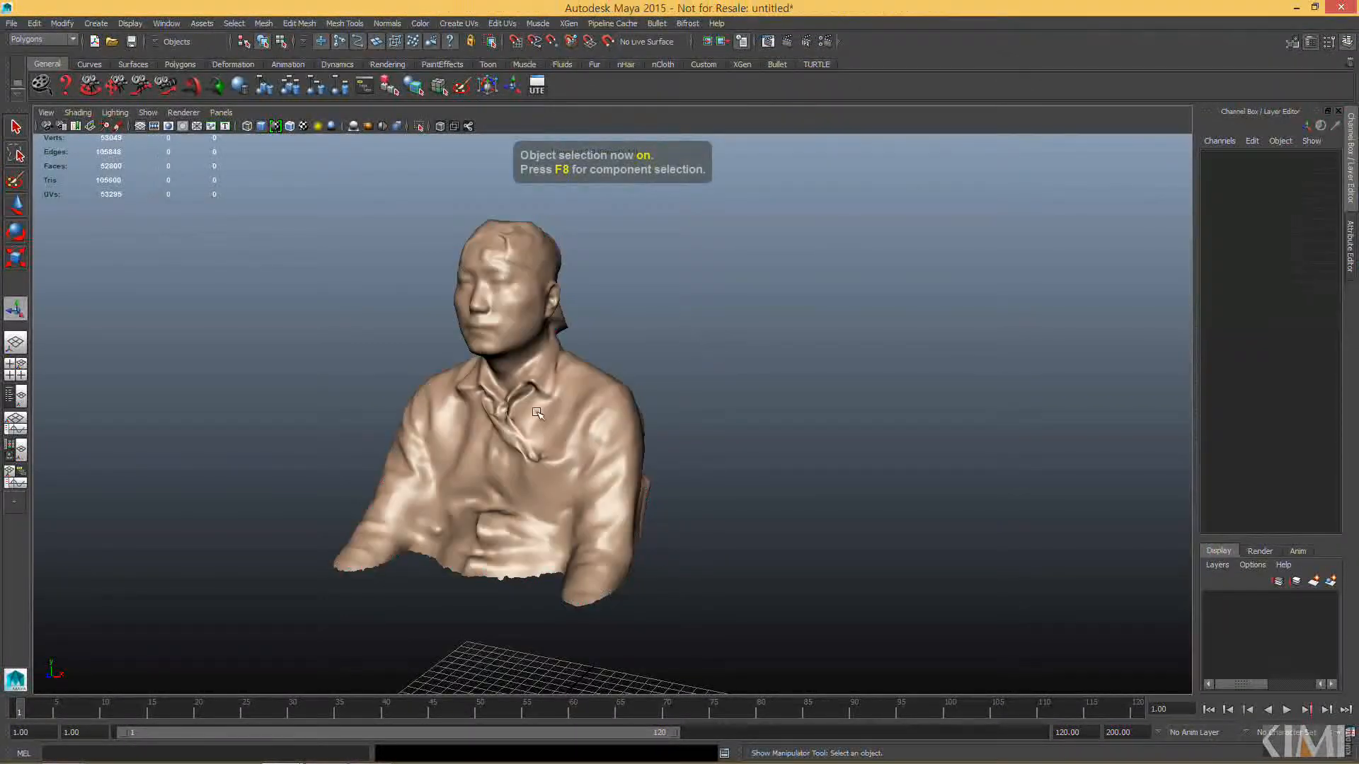
click(11, 23)
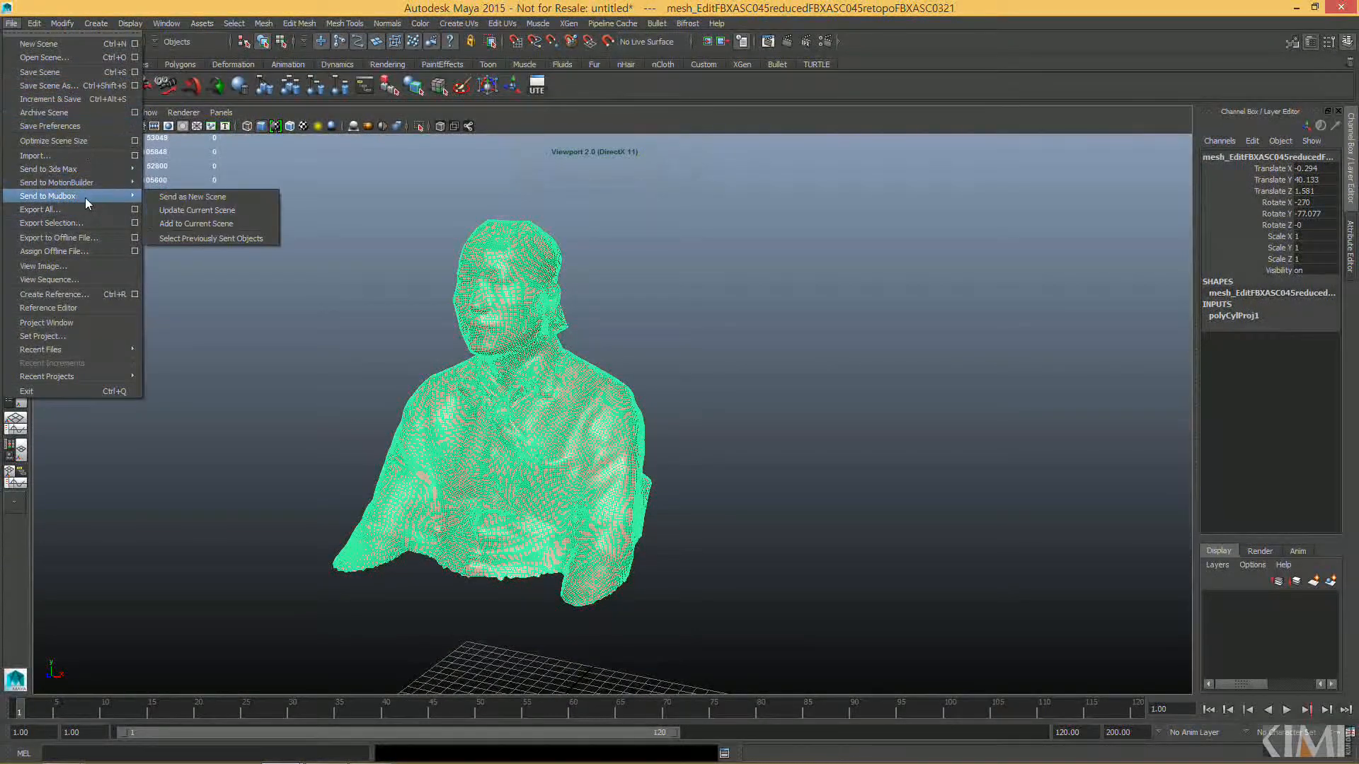
mouse_move(88, 184)
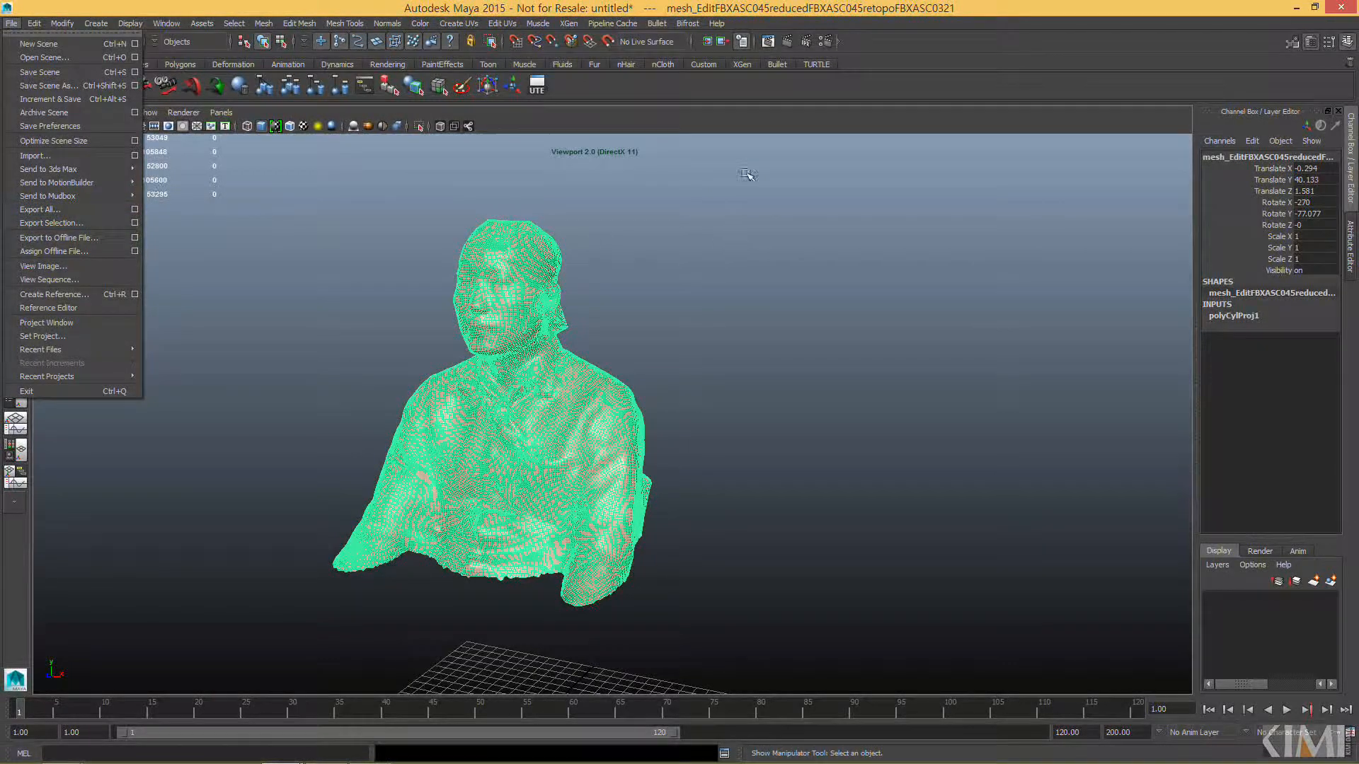
click(754, 139)
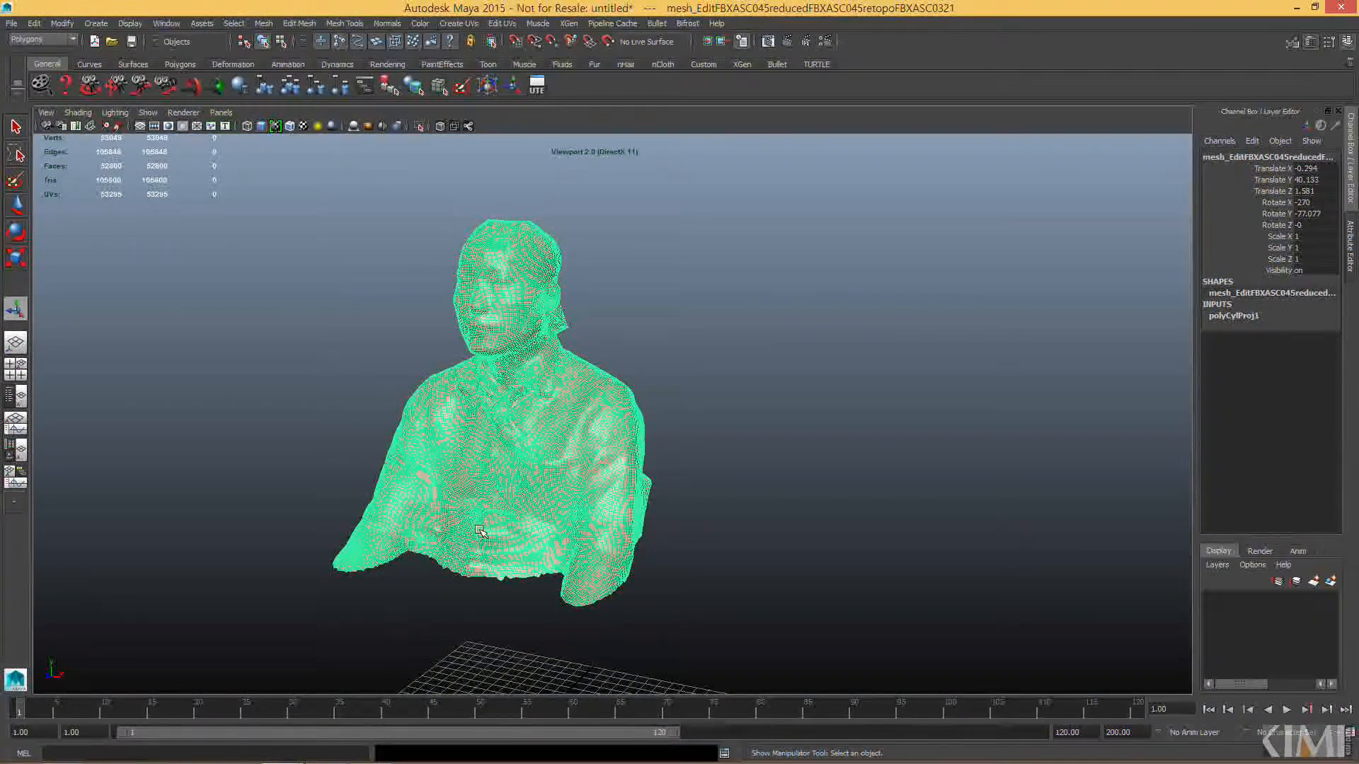
Back in Mudbox, hide retopo 1, then show and select mesh_Edit-reduced-retopo 2
key(alt+Tab)
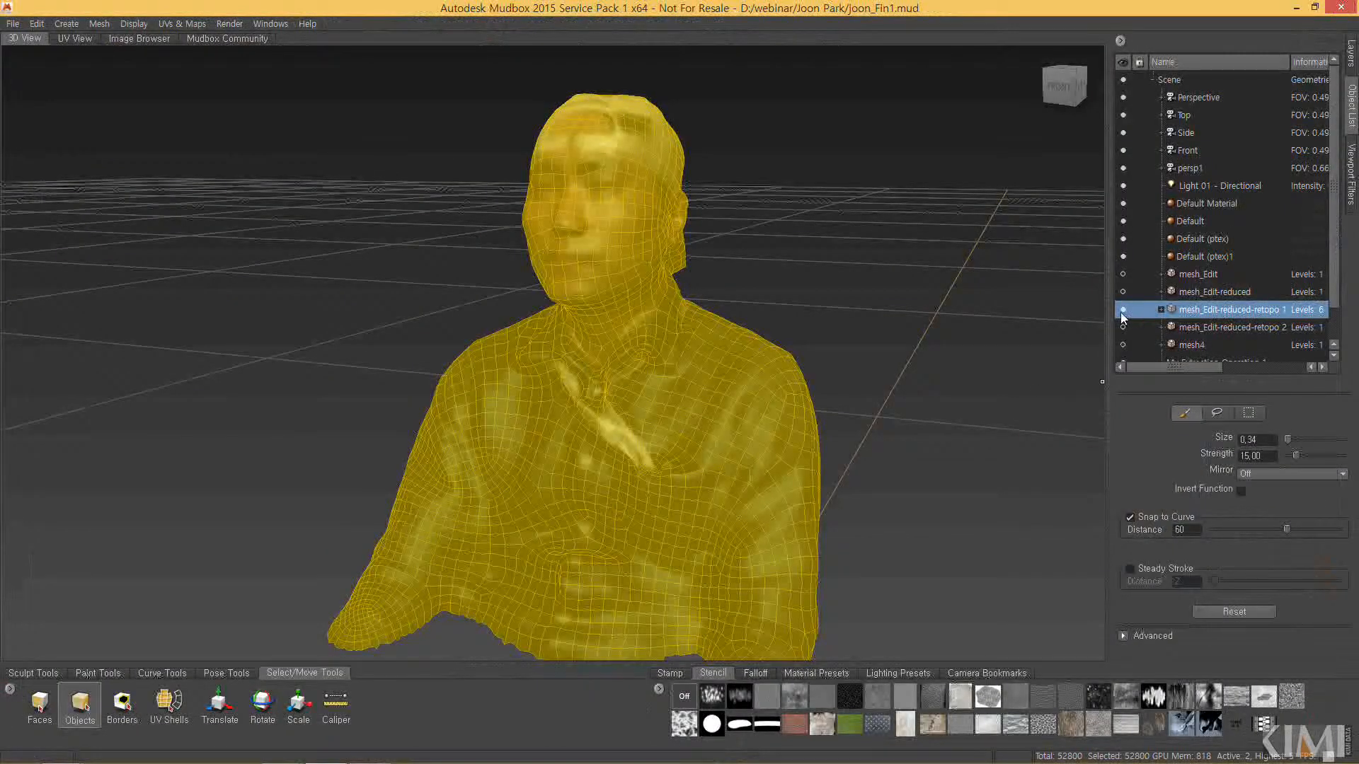
click(1122, 311)
click(1123, 325)
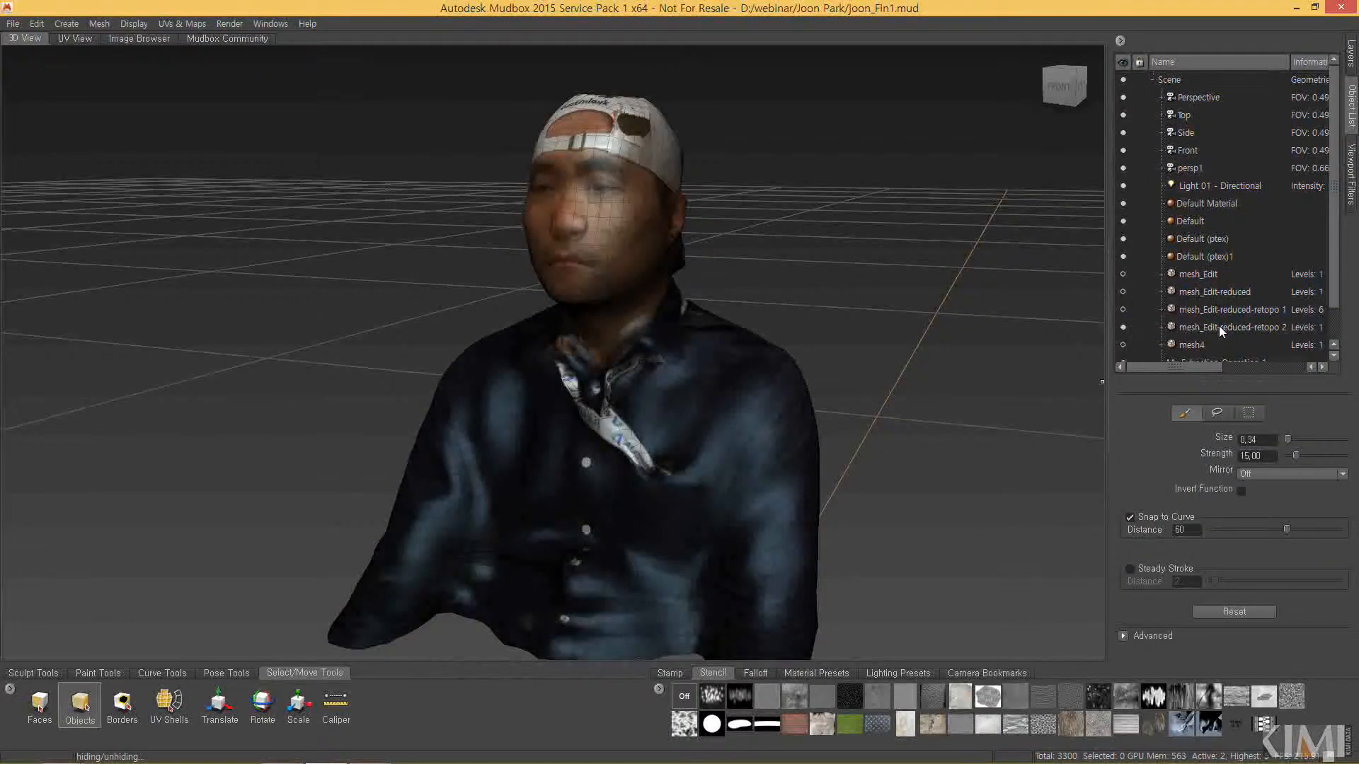
click(1219, 326)
Delete retopo 2's tex_0 paint layer and orbit around the now untextured bust
click(1352, 62)
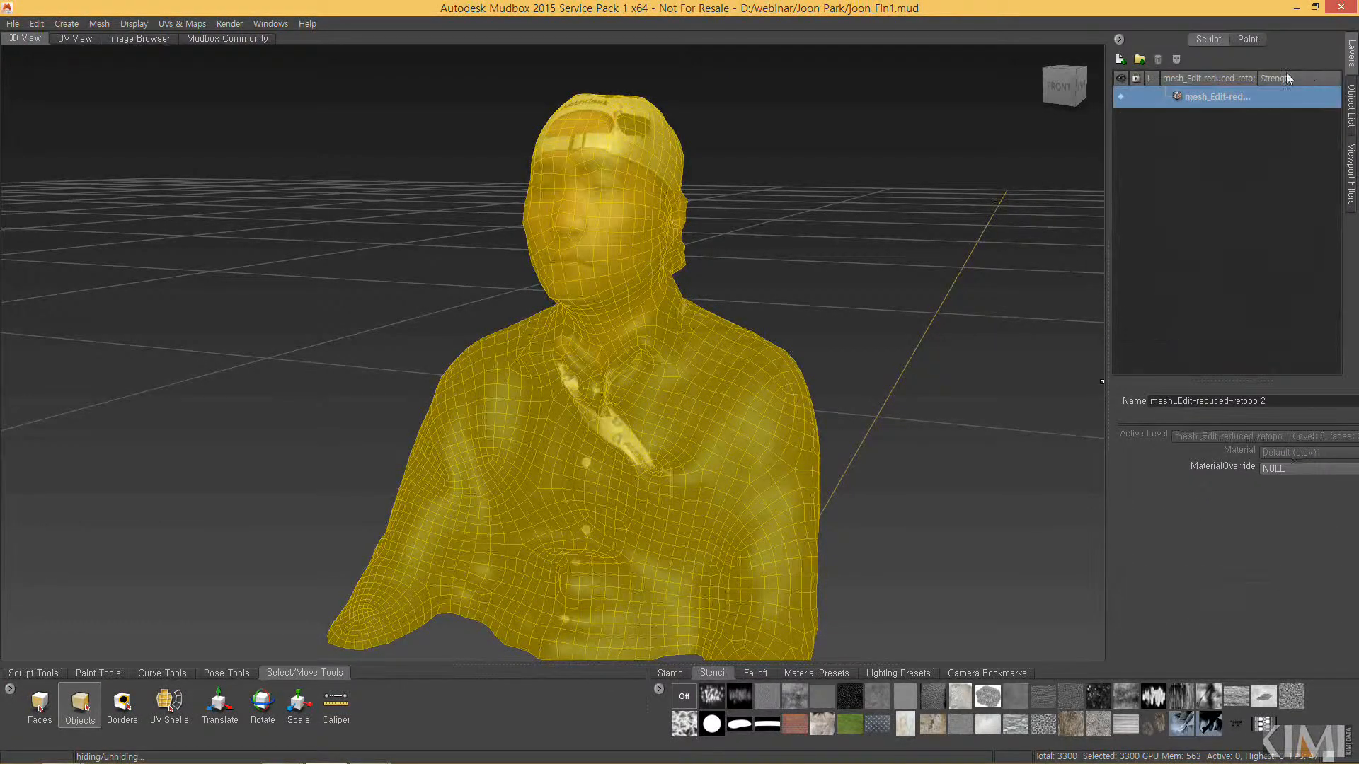
click(1248, 41)
right_click(1218, 119)
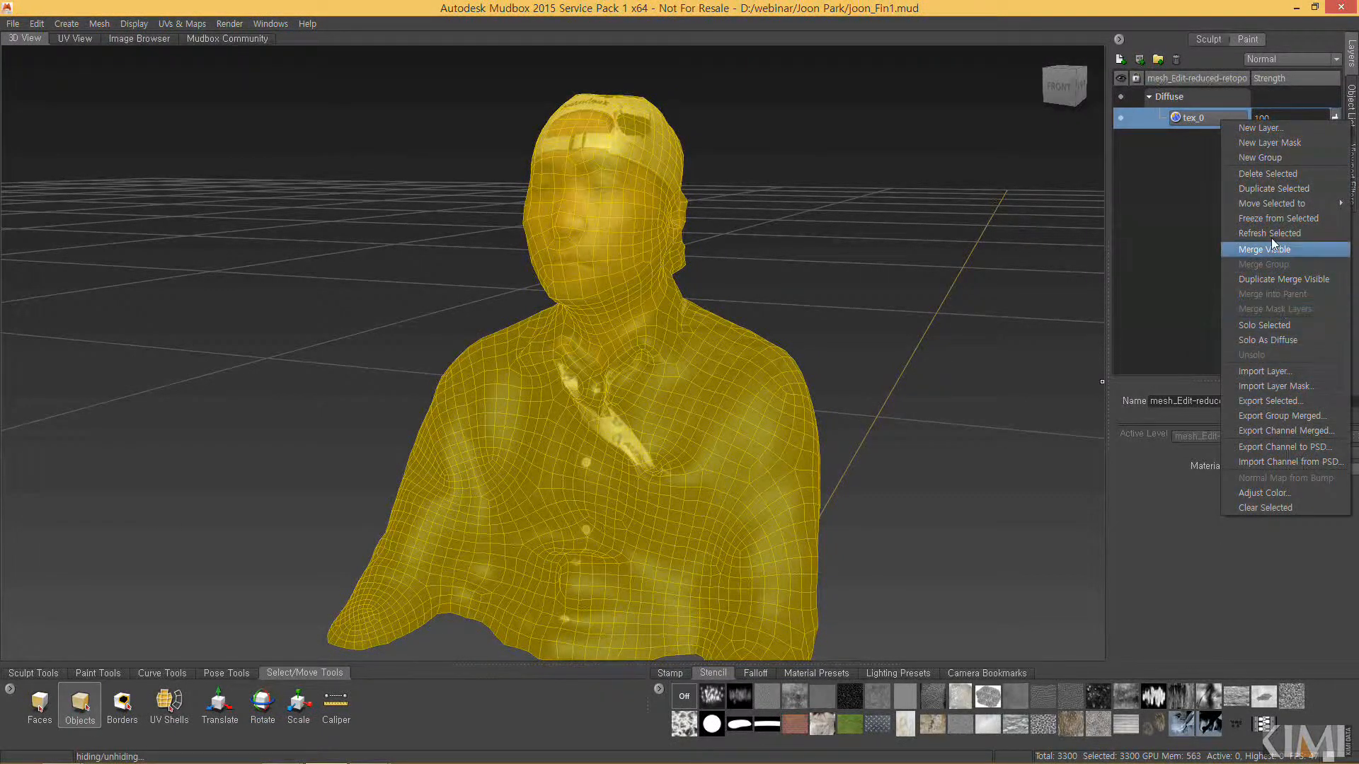
click(1267, 174)
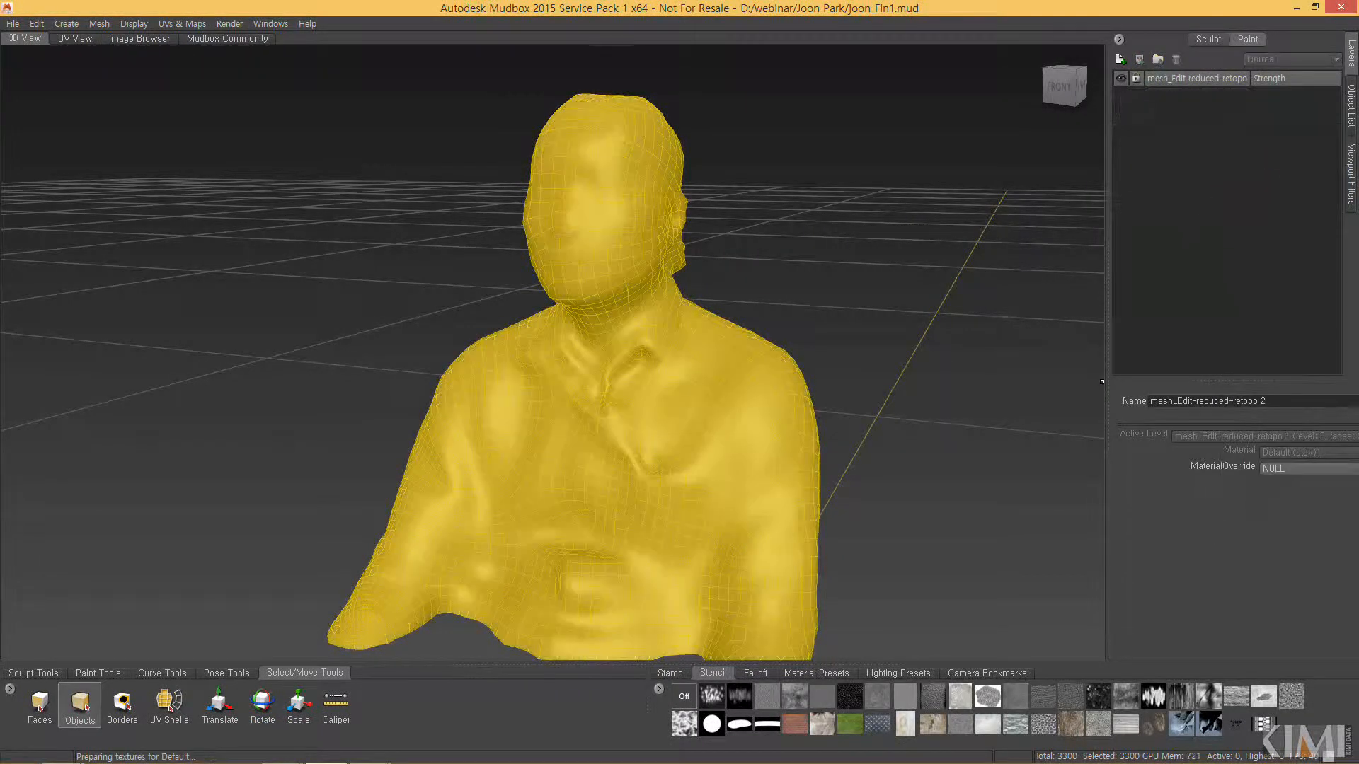
click(1352, 103)
click(843, 324)
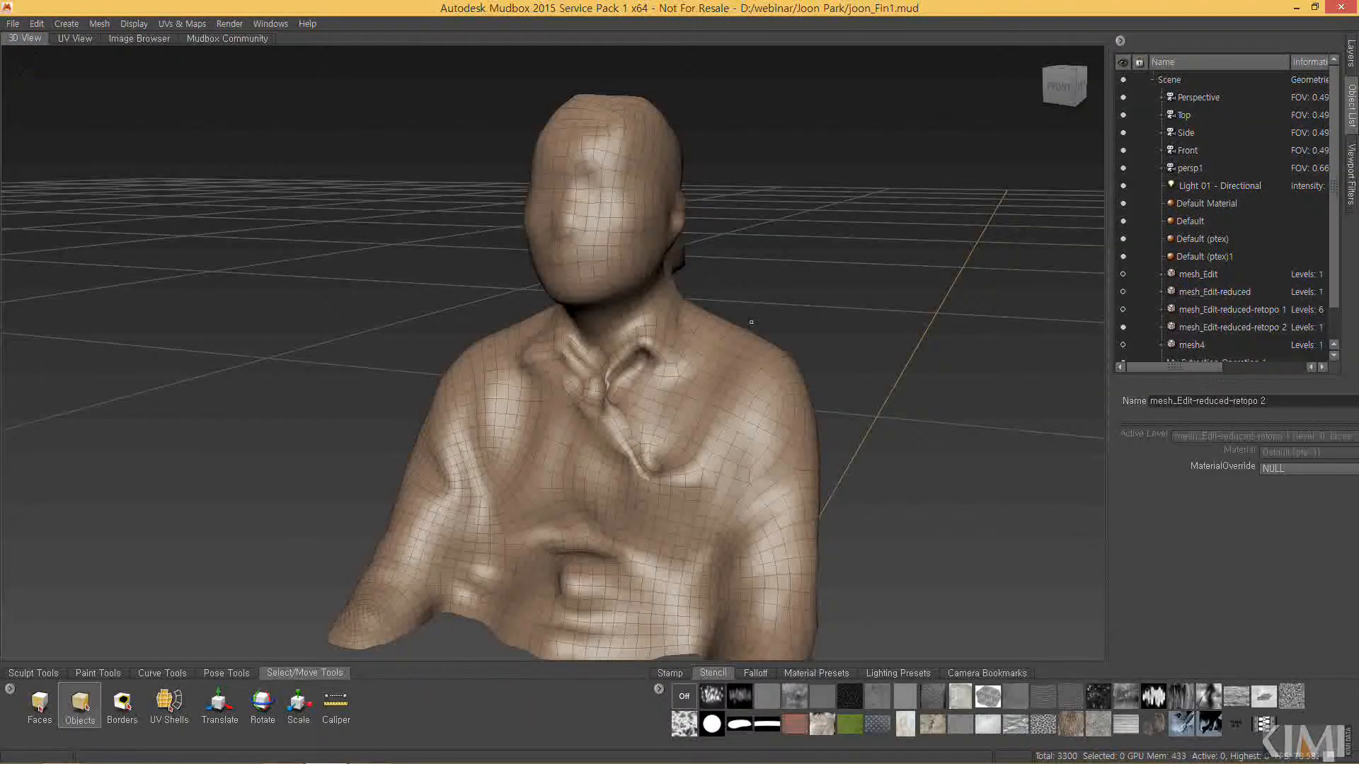
alt+drag(719, 369, 655, 365)
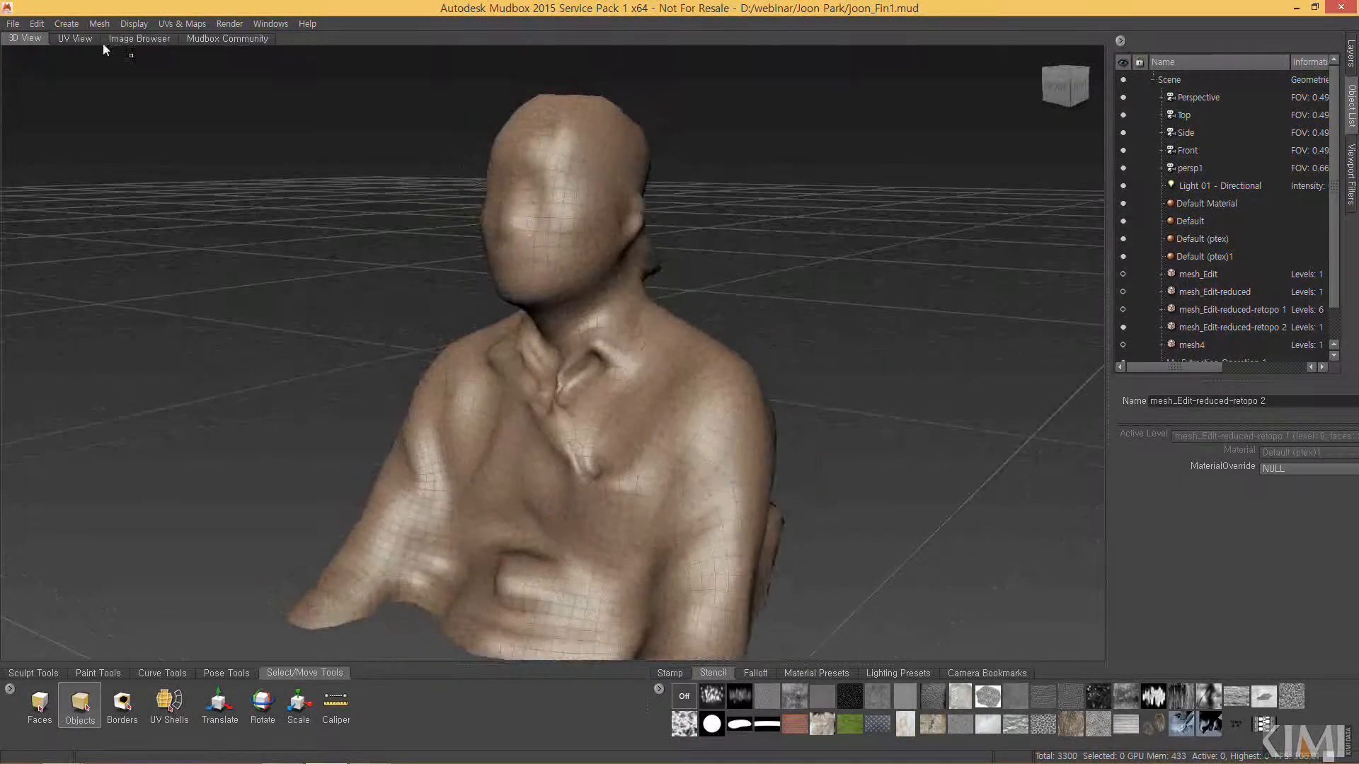
click(73, 40)
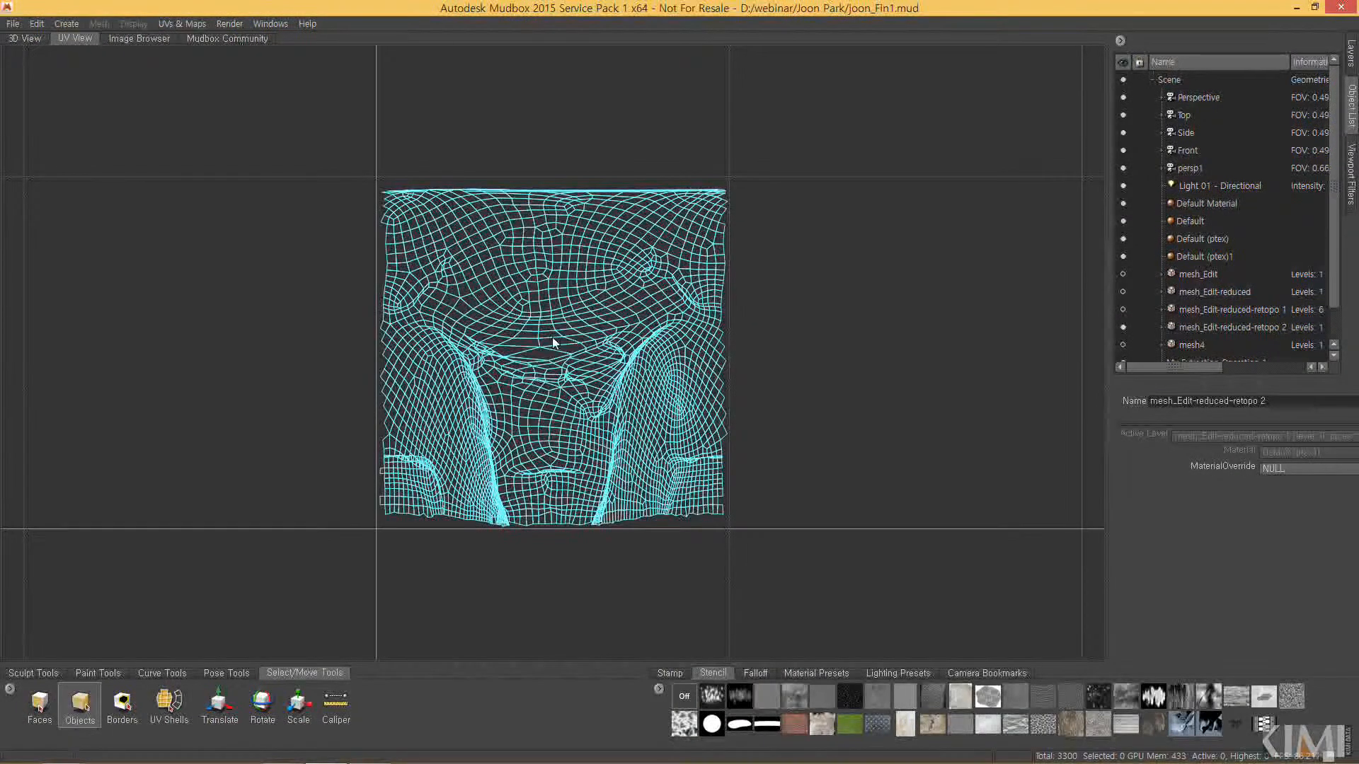
alt+right_drag(648, 353, 722, 375)
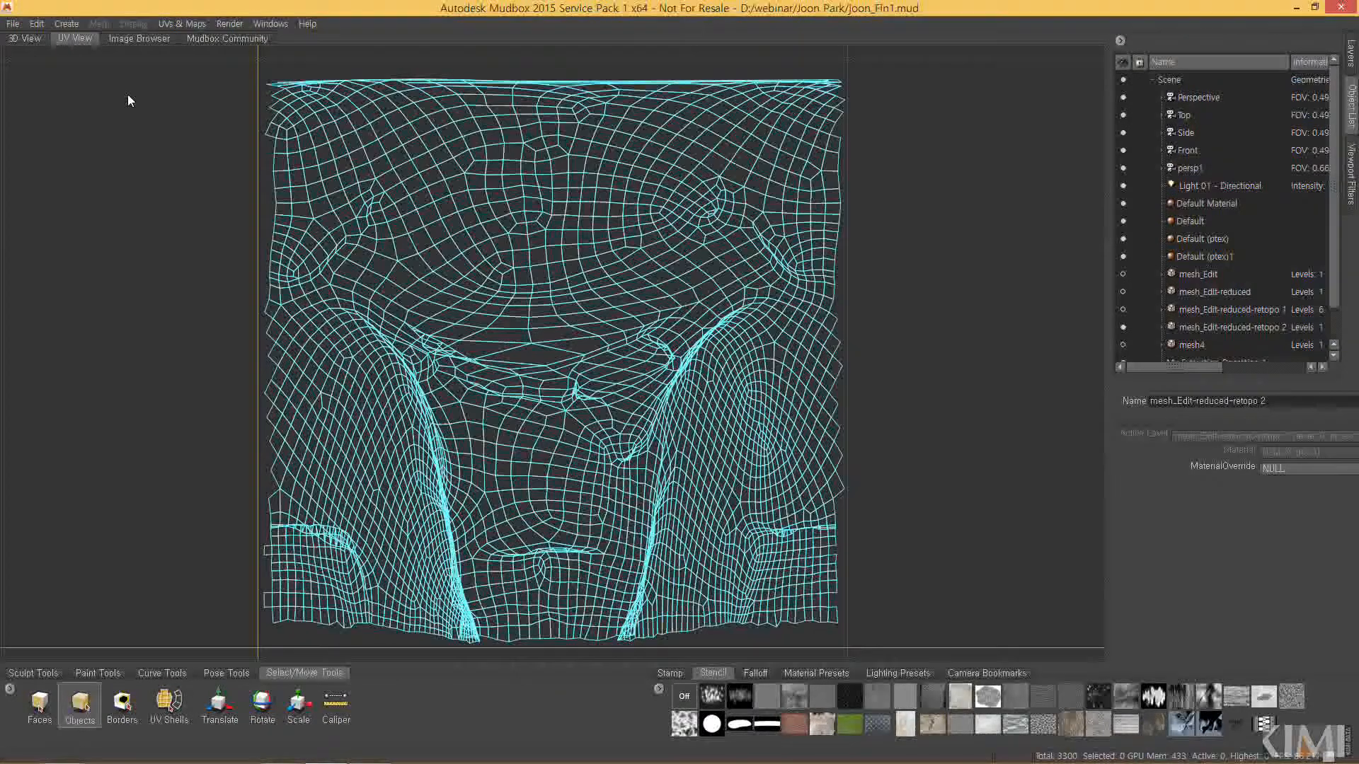
click(32, 37)
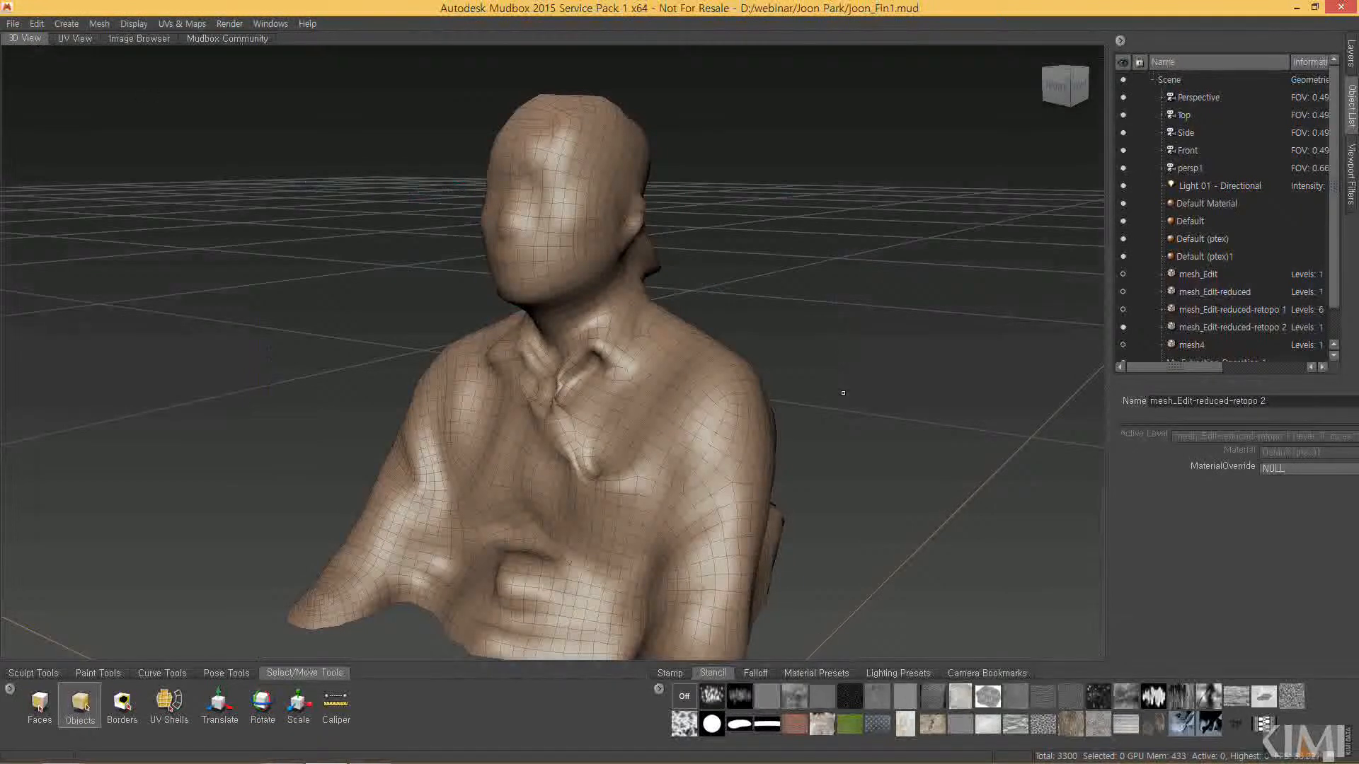
alt+right_drag(694, 405, 662, 386)
alt+drag(679, 368, 688, 399)
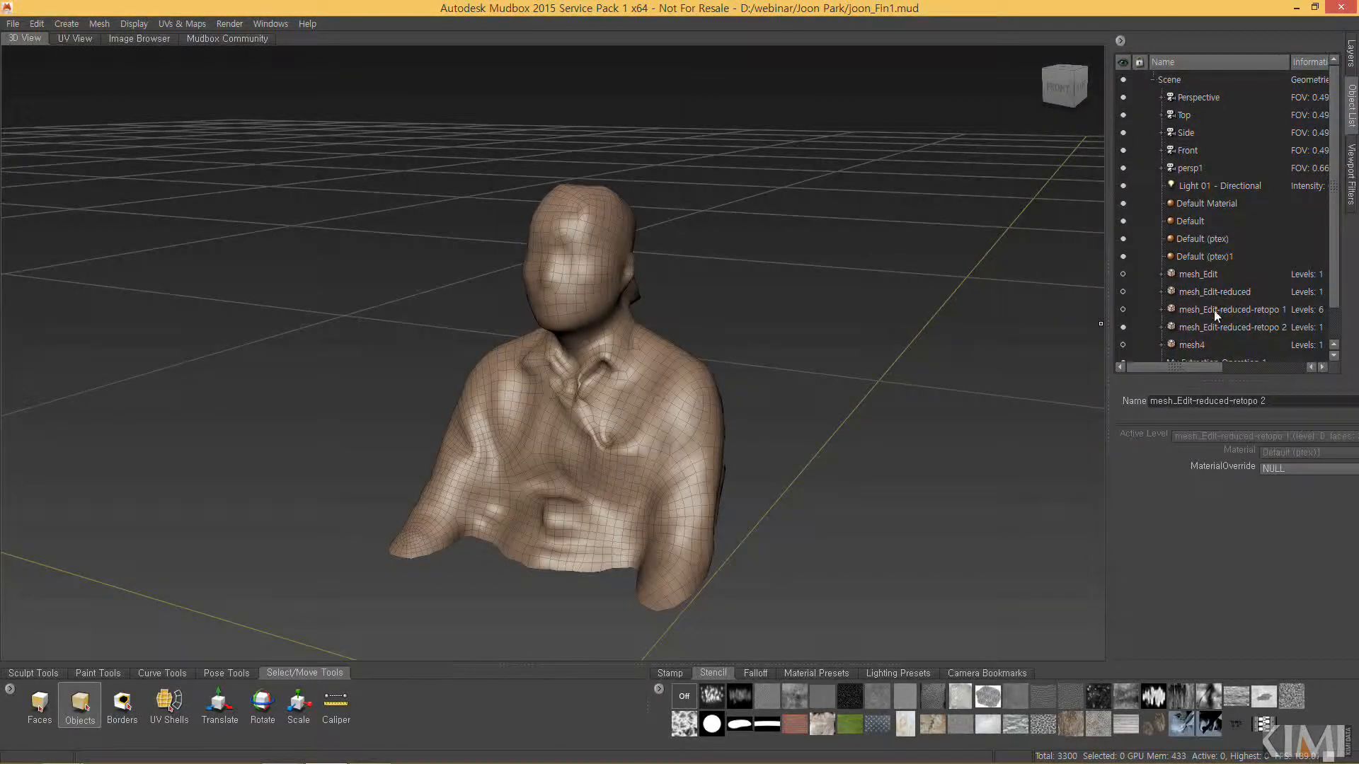
Show and select mesh_Edit, hide mesh_Edit-reduced-retopo 2, and move in closer to the bust
click(1124, 274)
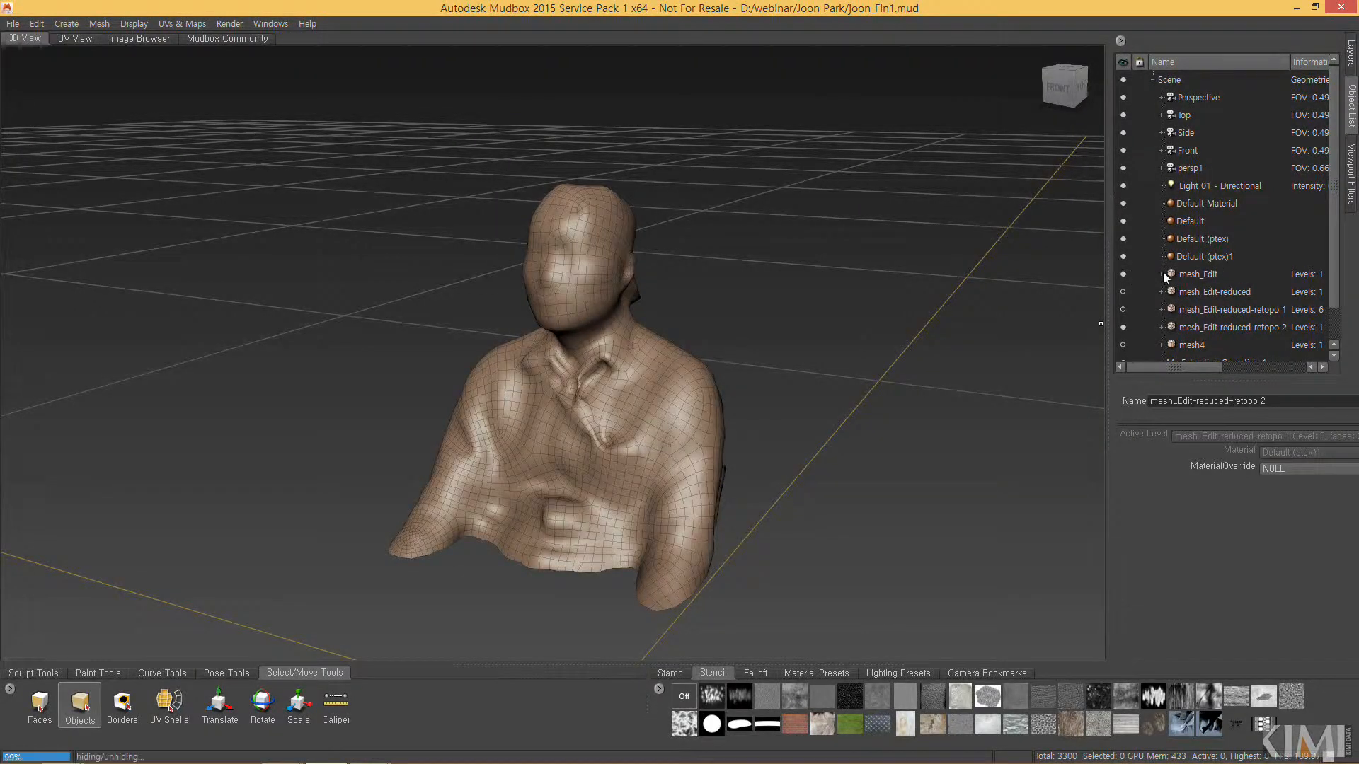
click(1212, 281)
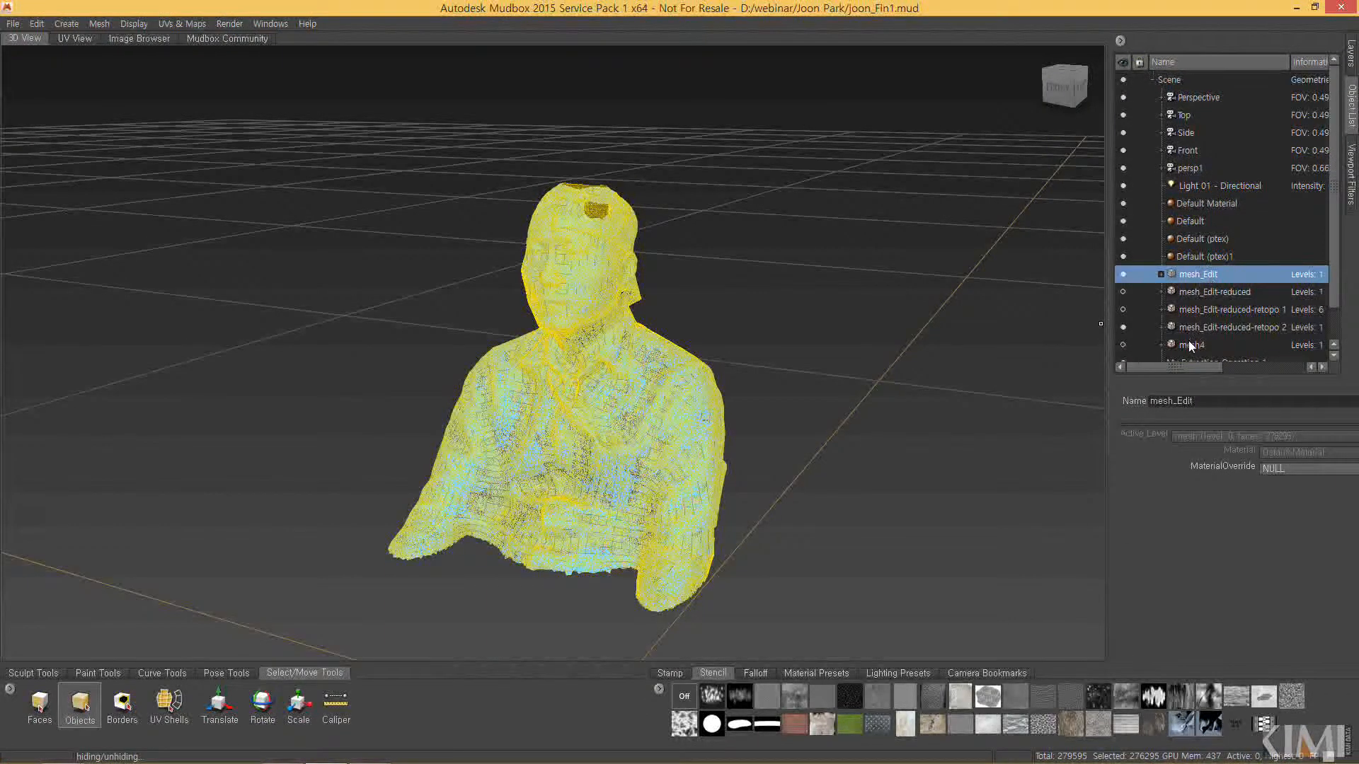
scroll(1191, 329, down, 2)
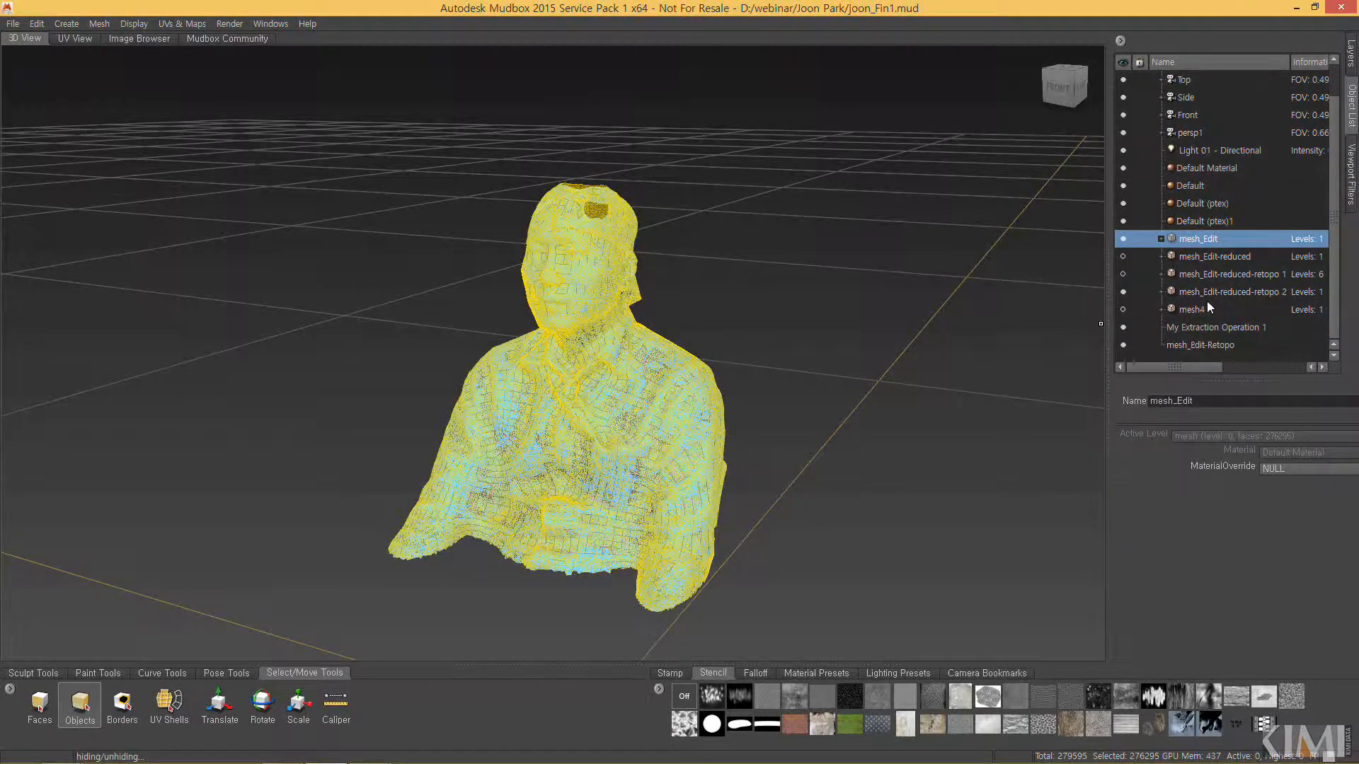
click(1168, 297)
click(1123, 292)
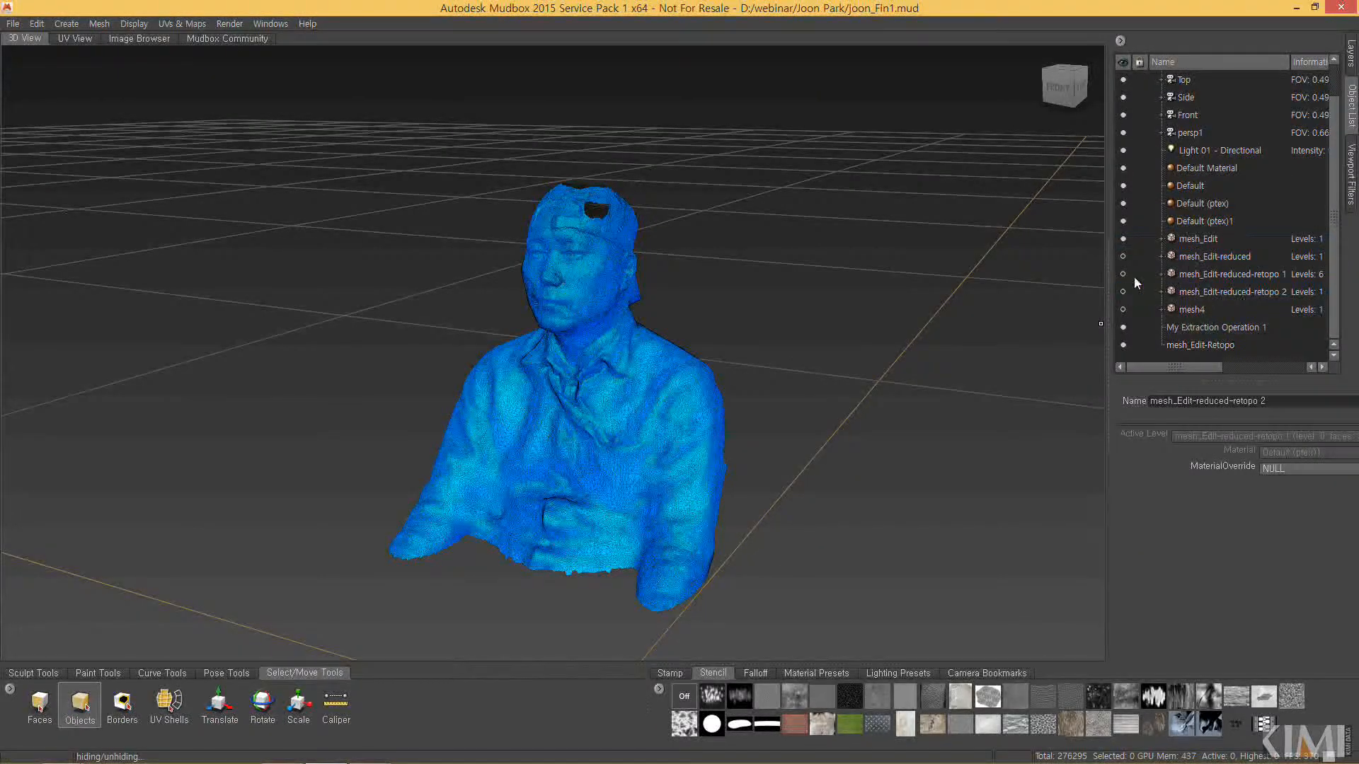
alt+drag(583, 353, 623, 357)
alt+right_drag(623, 357, 758, 512)
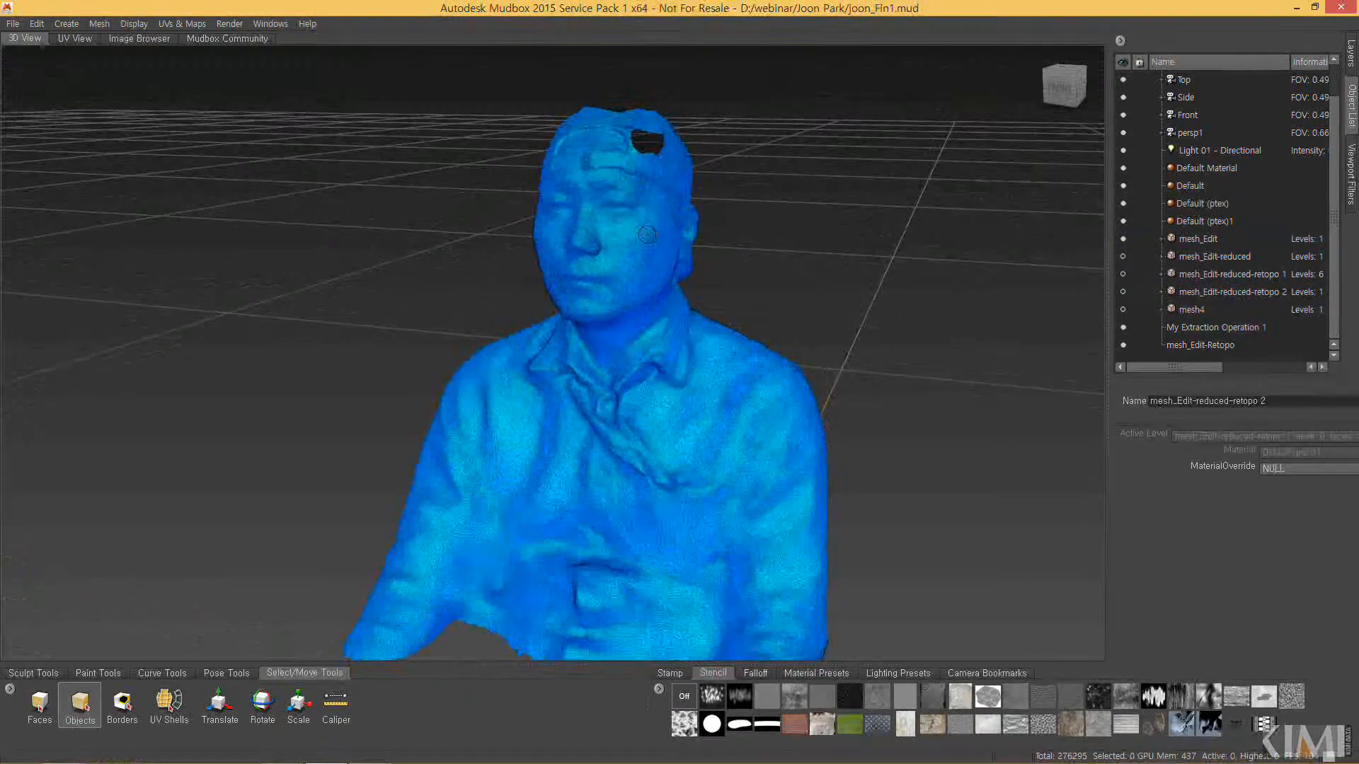
Select mesh4 and make it visible, then compare it with mesh_Edit in the Object List
click(1174, 315)
click(1189, 310)
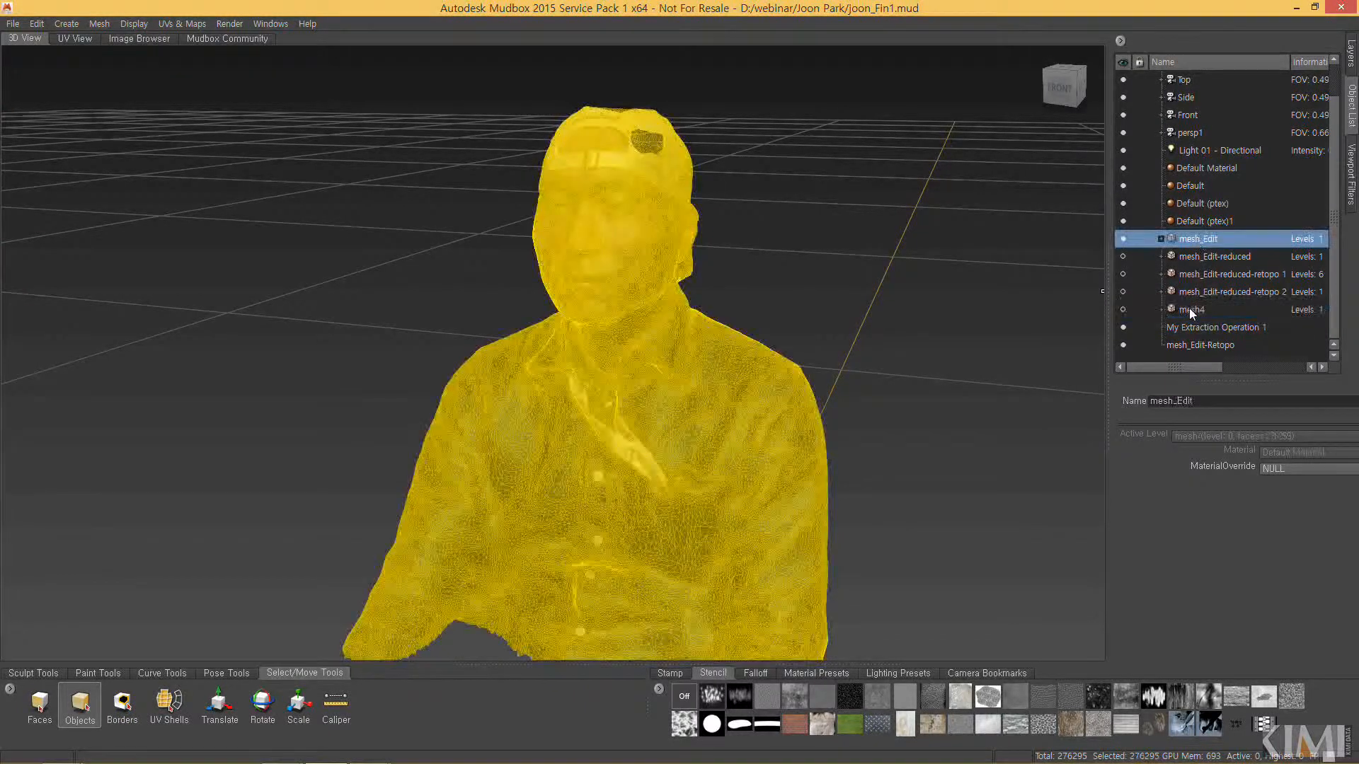
click(1122, 309)
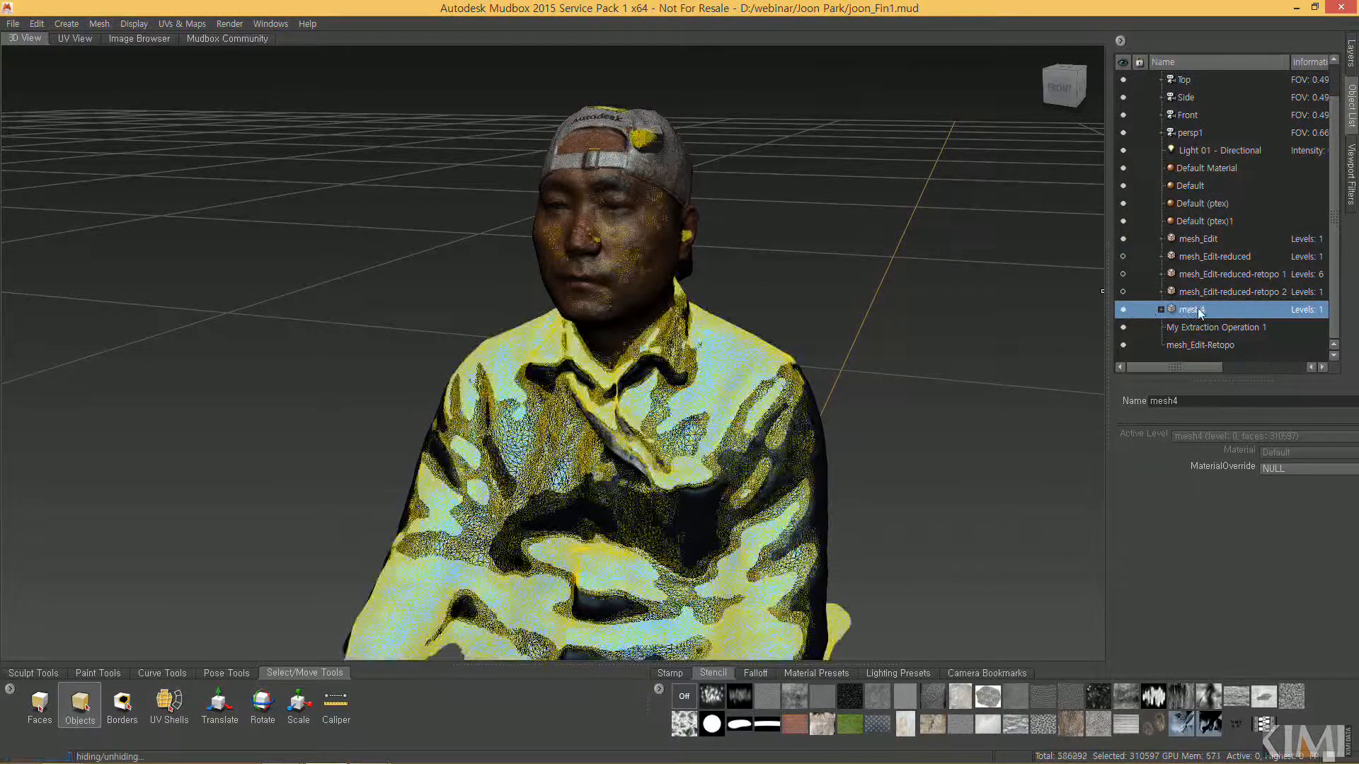
click(1205, 239)
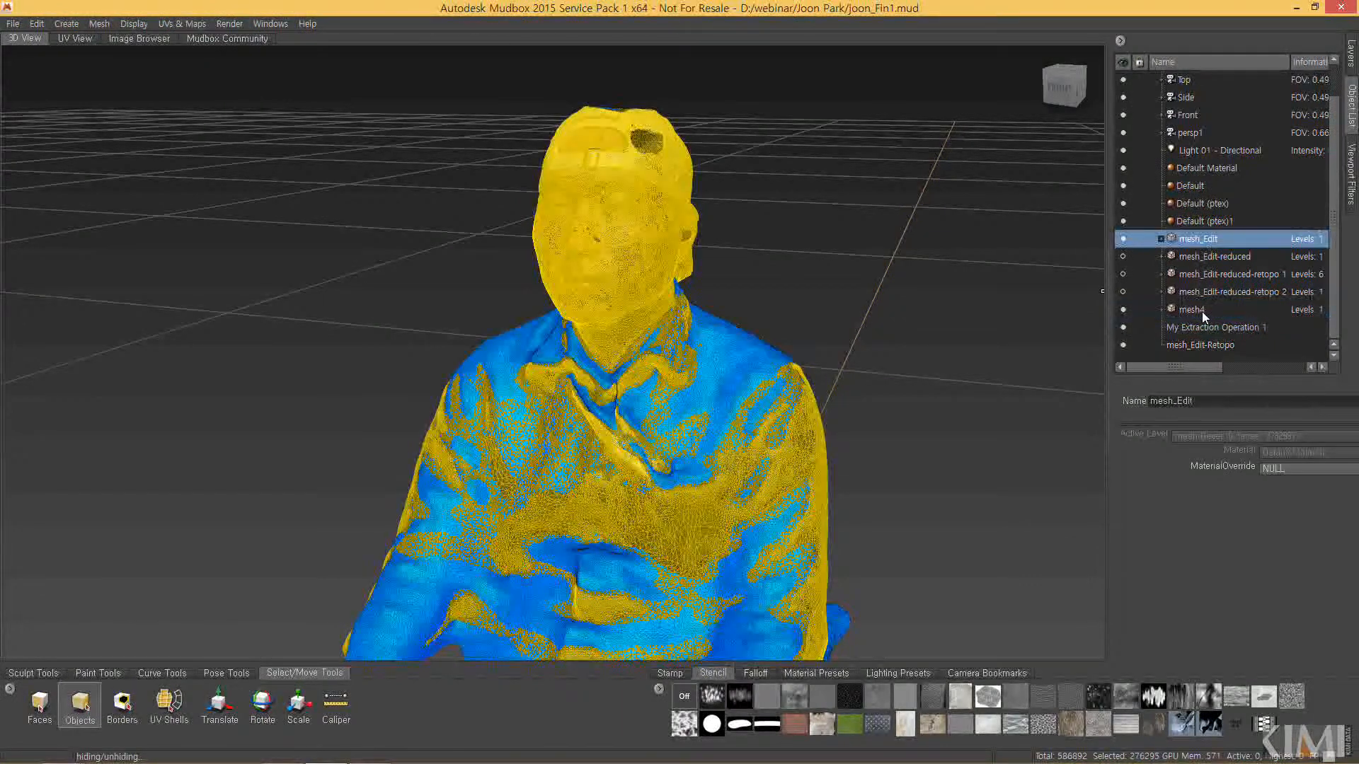
click(1203, 311)
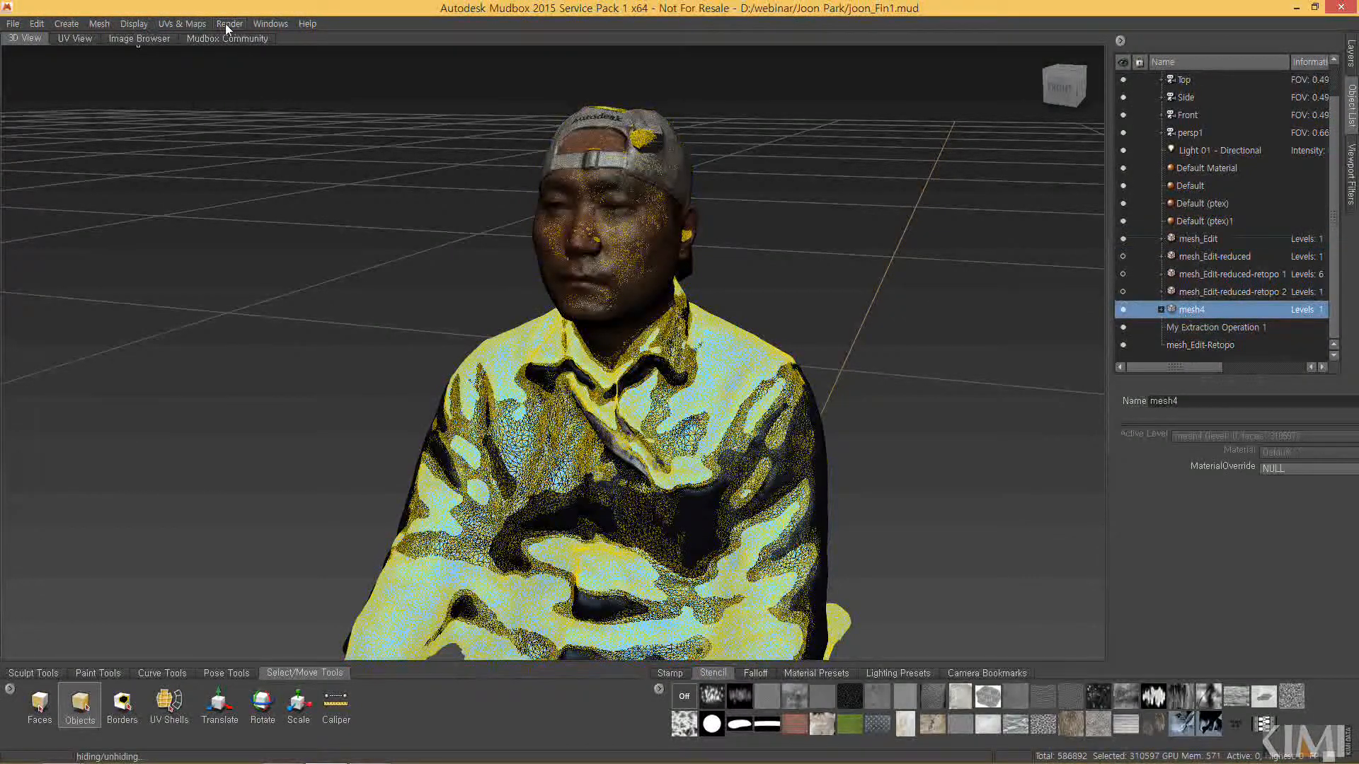
Start a new Extract Texture Maps operation of type Transfer Paint Layers
click(193, 23)
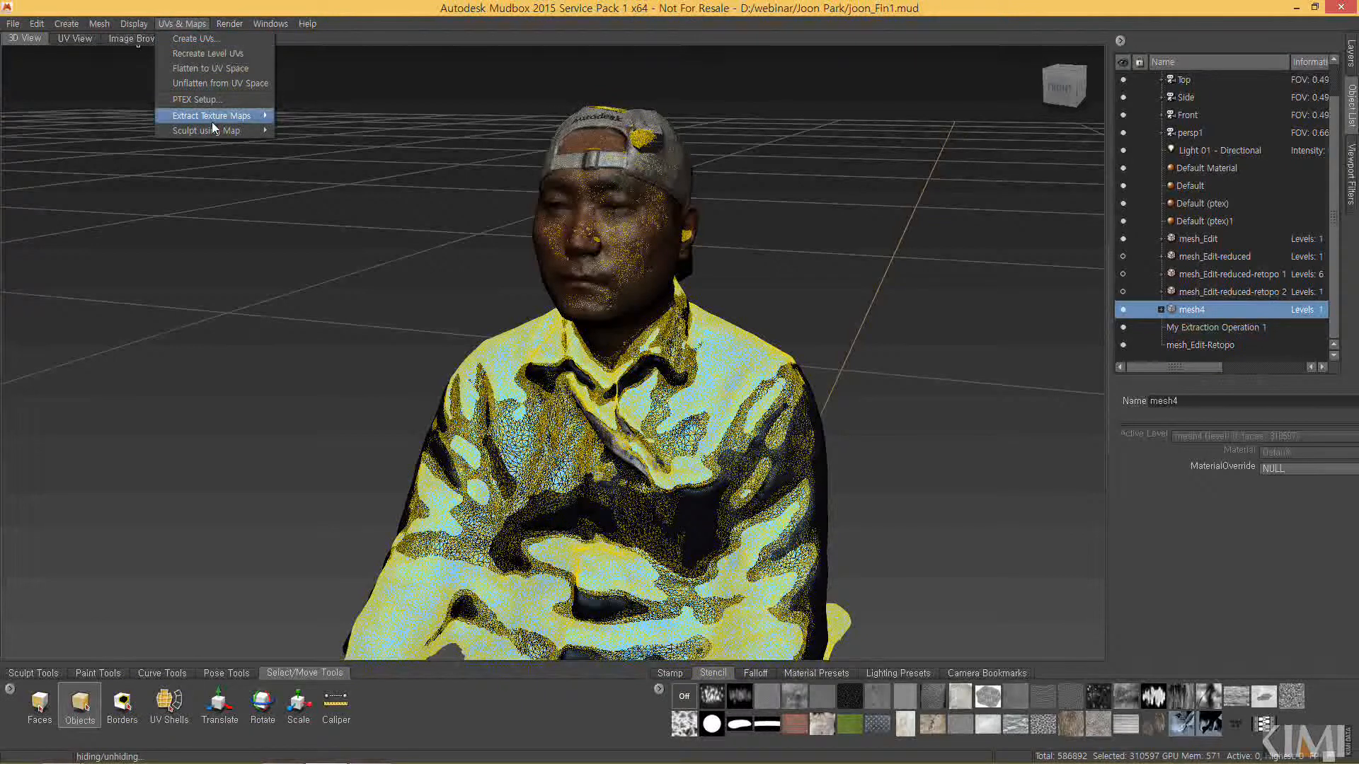
mouse_move(247, 116)
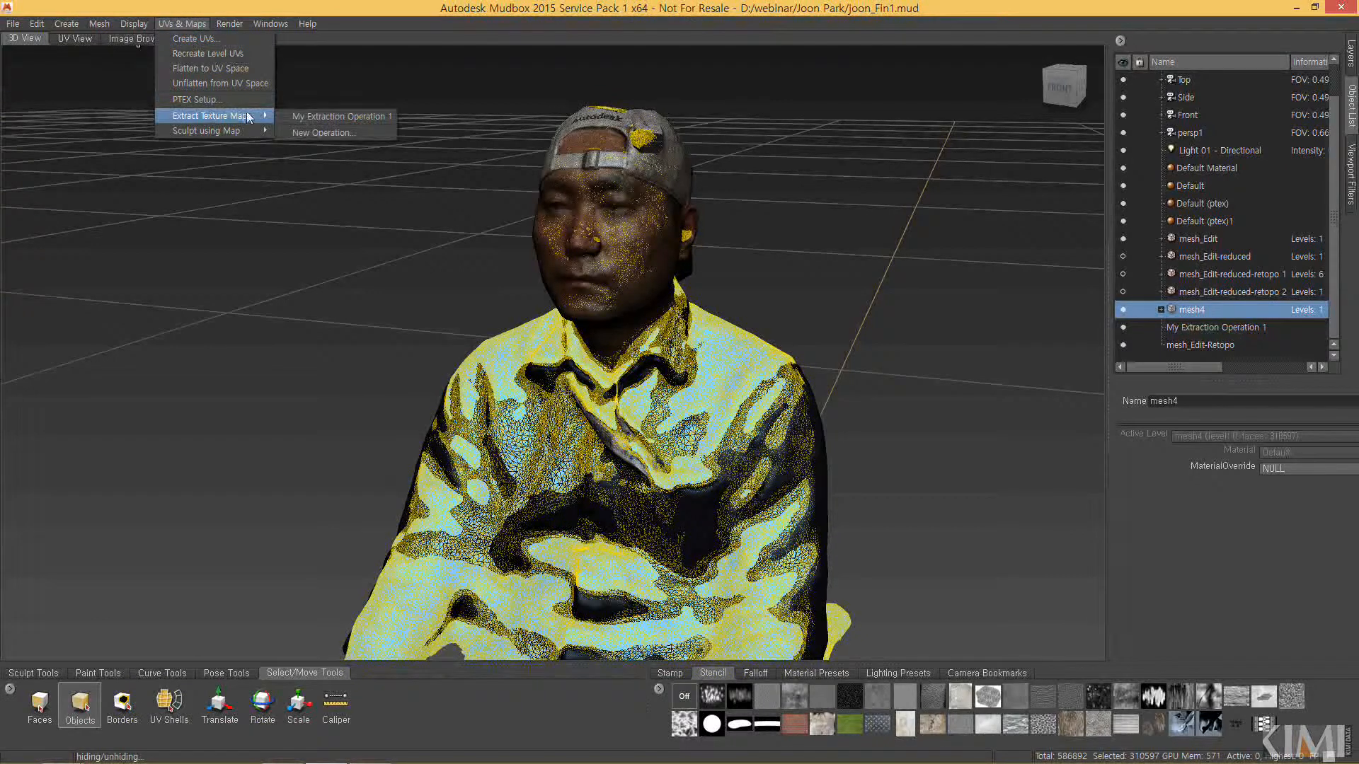
click(346, 130)
drag(637, 276, 825, 109)
click(823, 175)
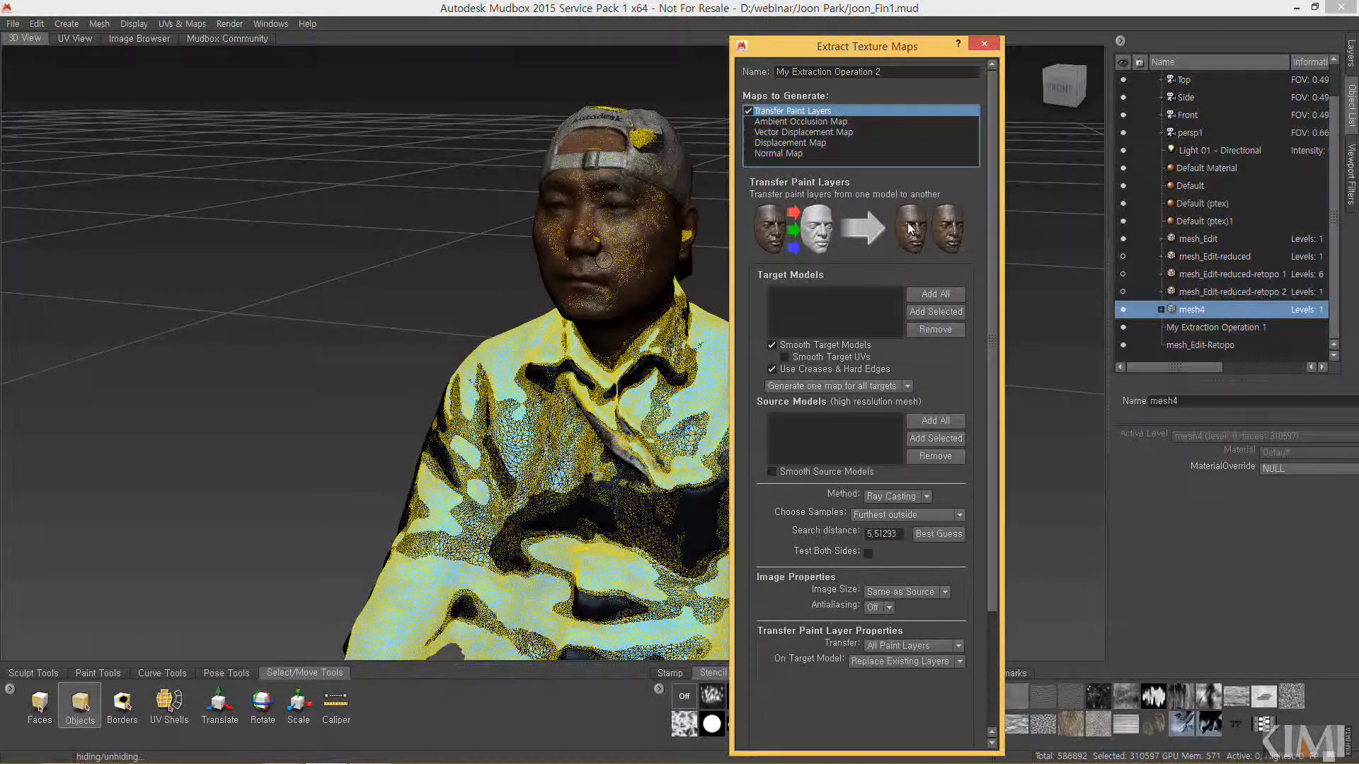
drag(894, 47, 945, 14)
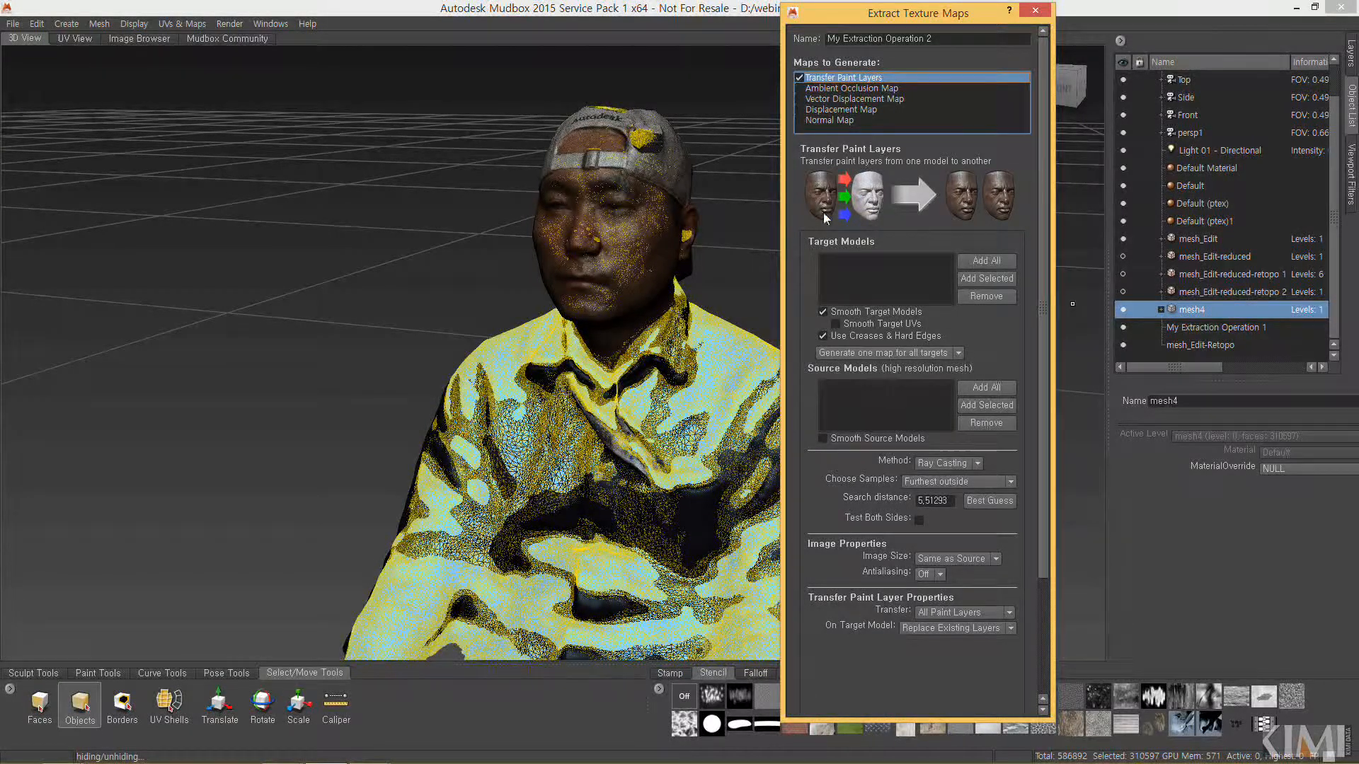
Add mesh4 as the target model and mesh_Edit as the source, then review the sampling options
click(1196, 311)
click(987, 279)
click(1205, 241)
click(1206, 241)
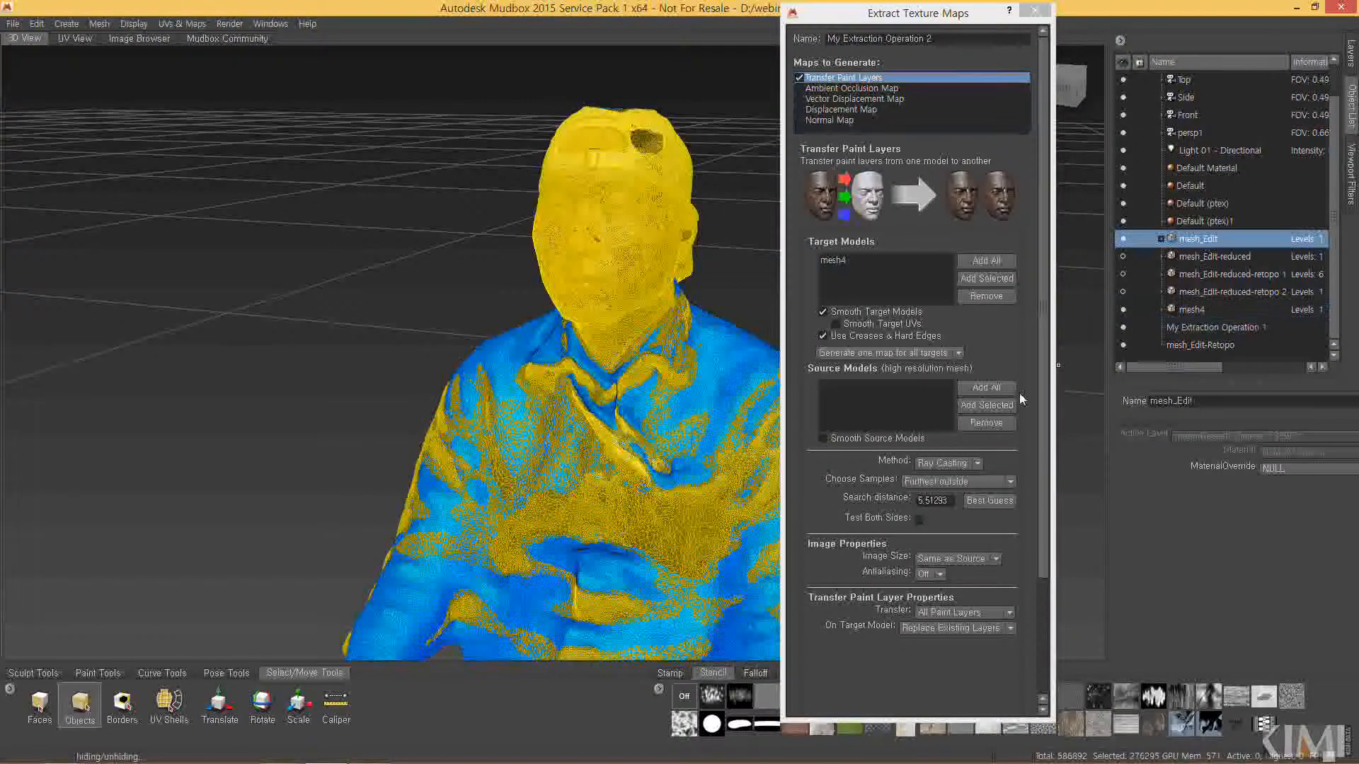
click(991, 404)
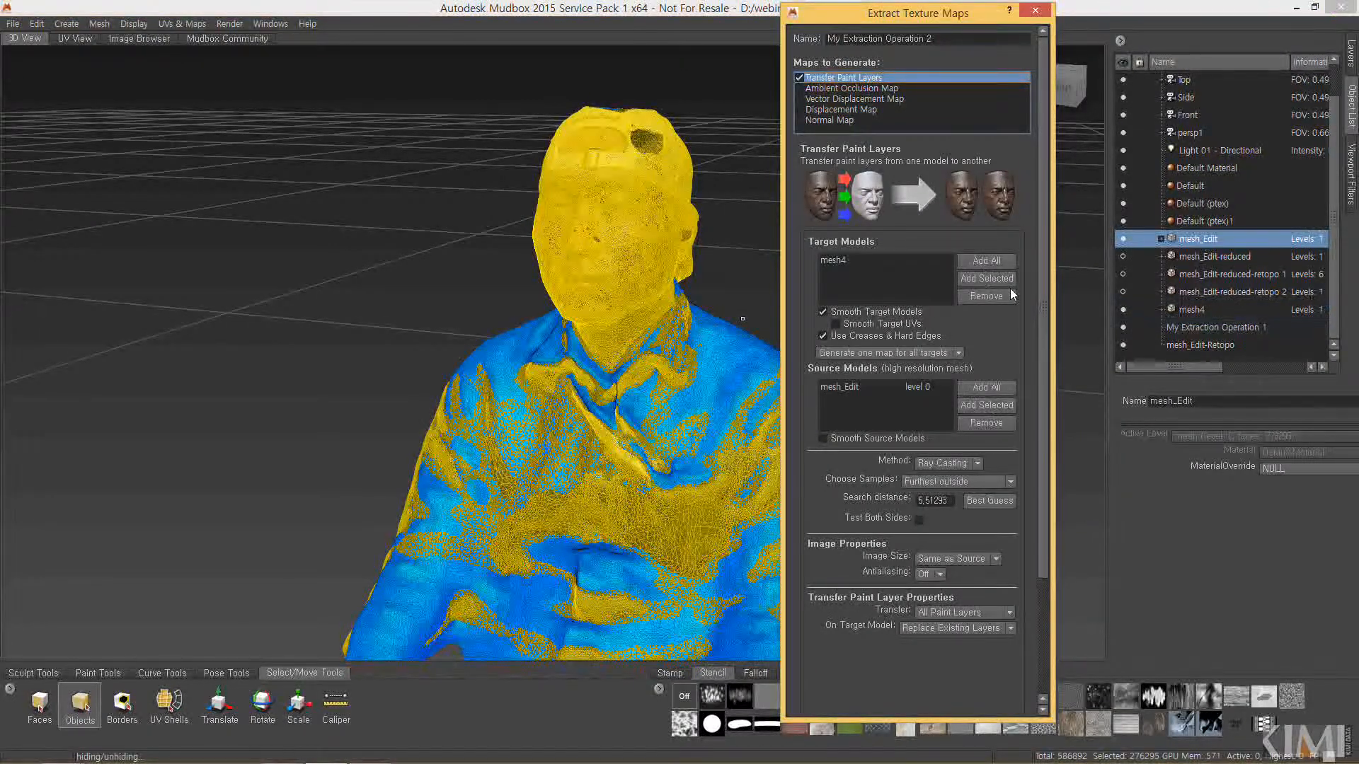
scroll(1008, 312, down, 3)
scroll(1017, 332, down, 1)
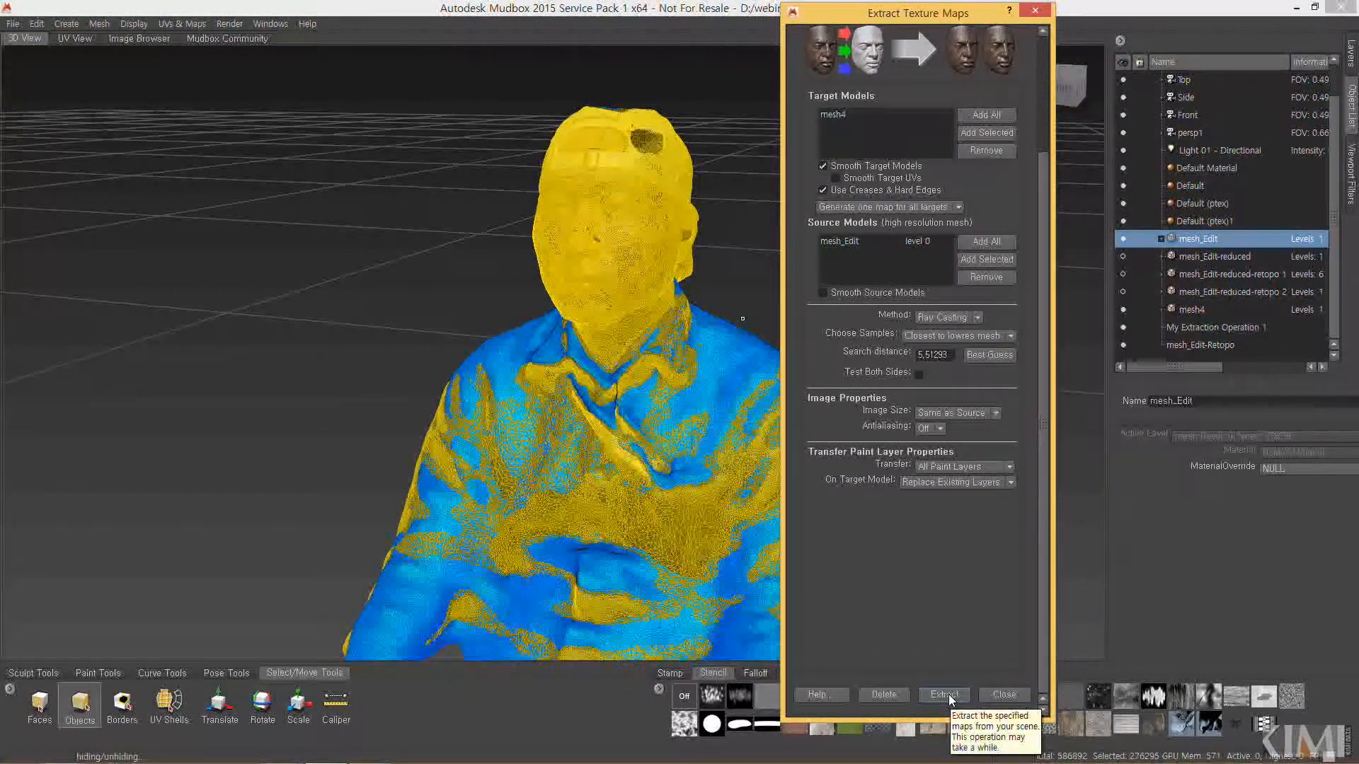
scroll(930, 554, up, 2)
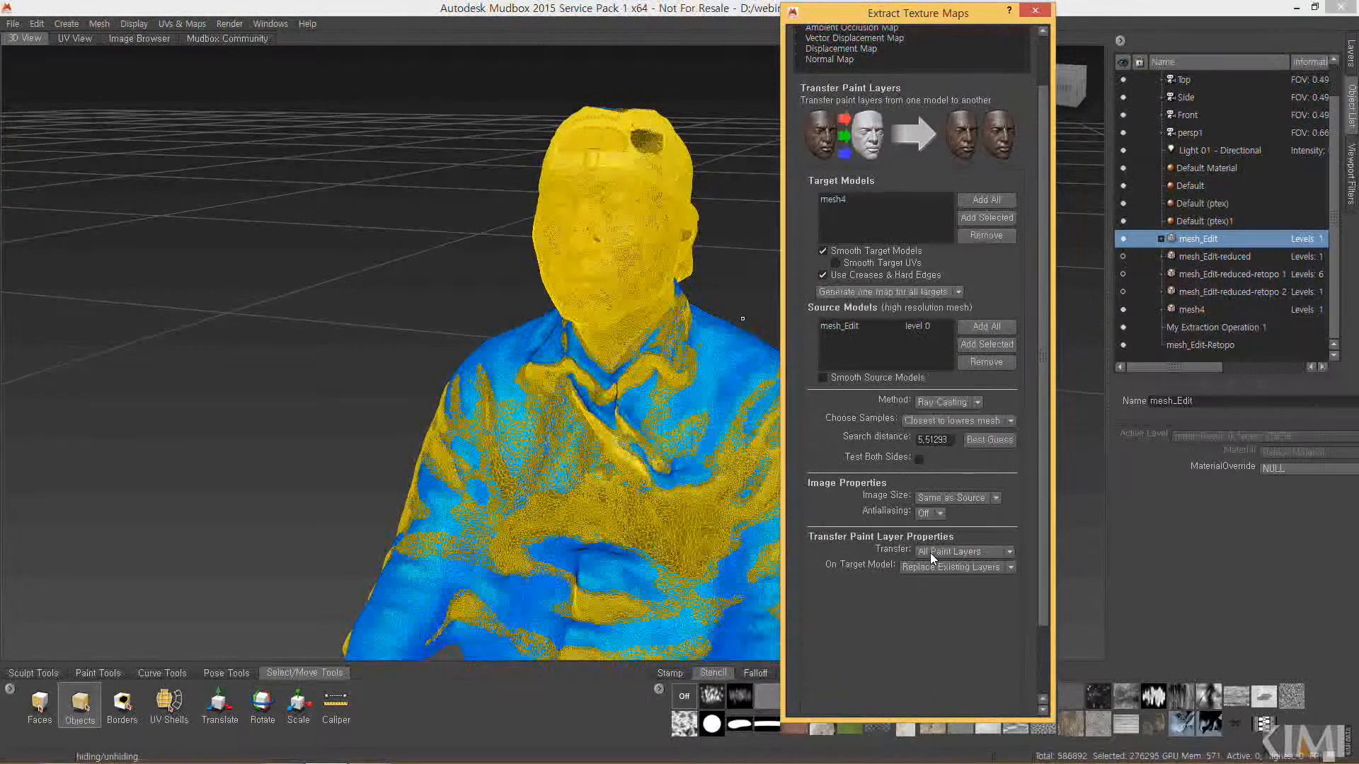
scroll(930, 553, down, 1)
scroll(965, 601, up, 2)
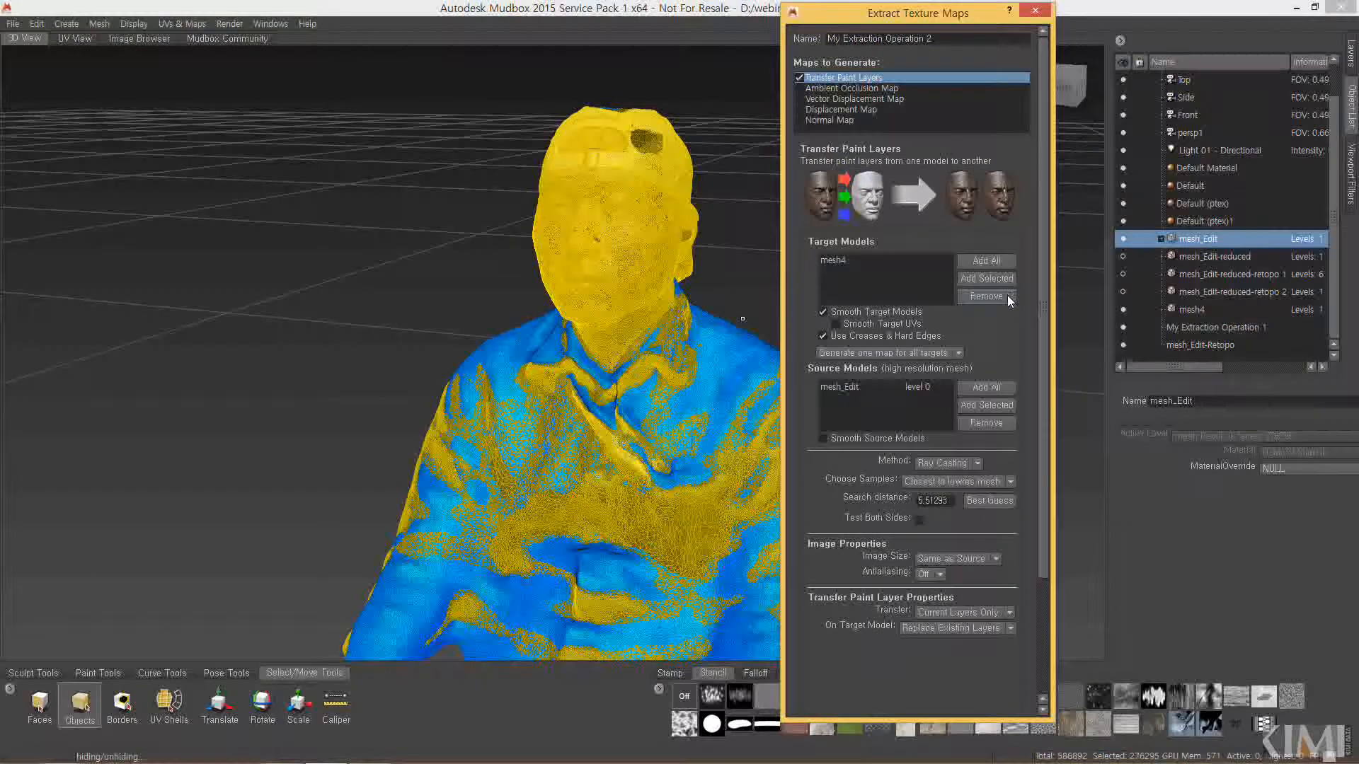
scroll(993, 380, down, 4)
scroll(989, 413, down, 1)
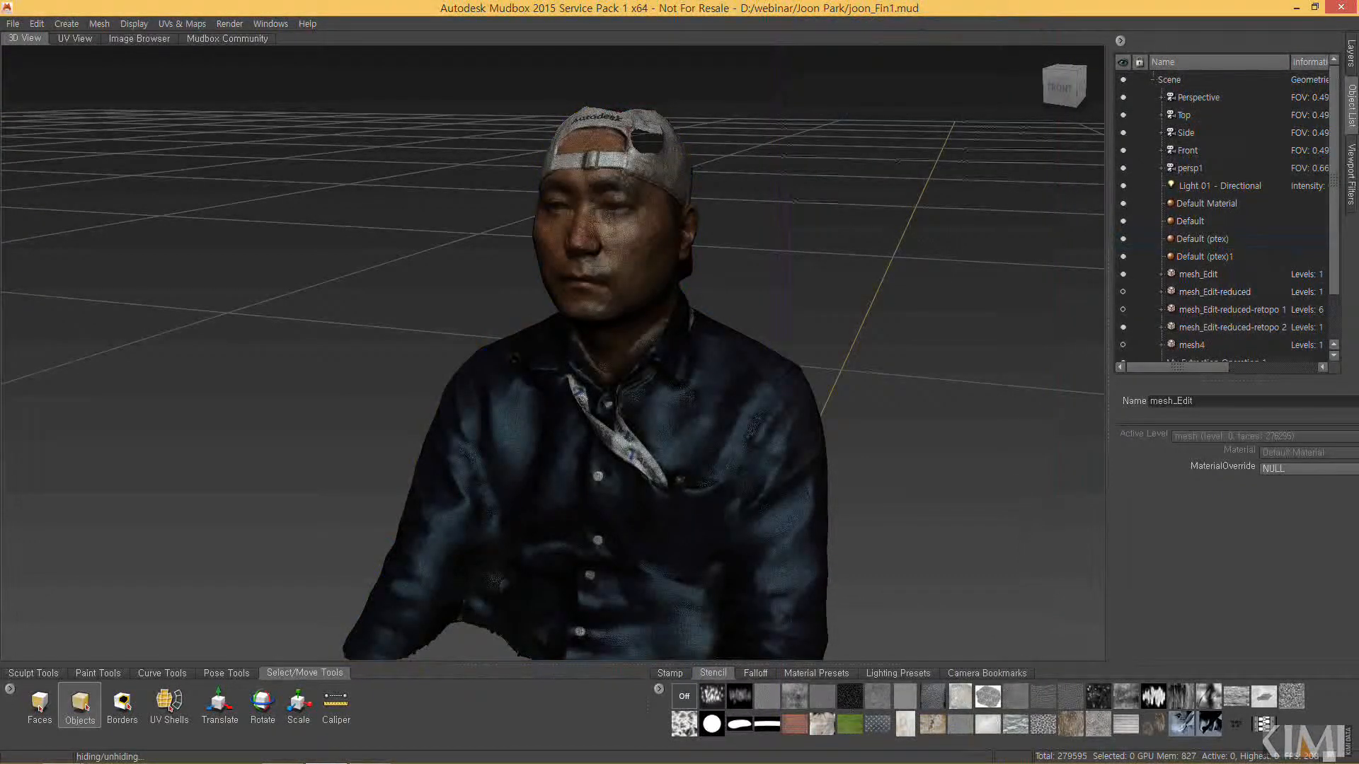
Hide mesh_Edit and select mesh_Edit-reduced-retopo 2, viewing the bust from the front
click(1215, 276)
click(1122, 274)
click(1192, 327)
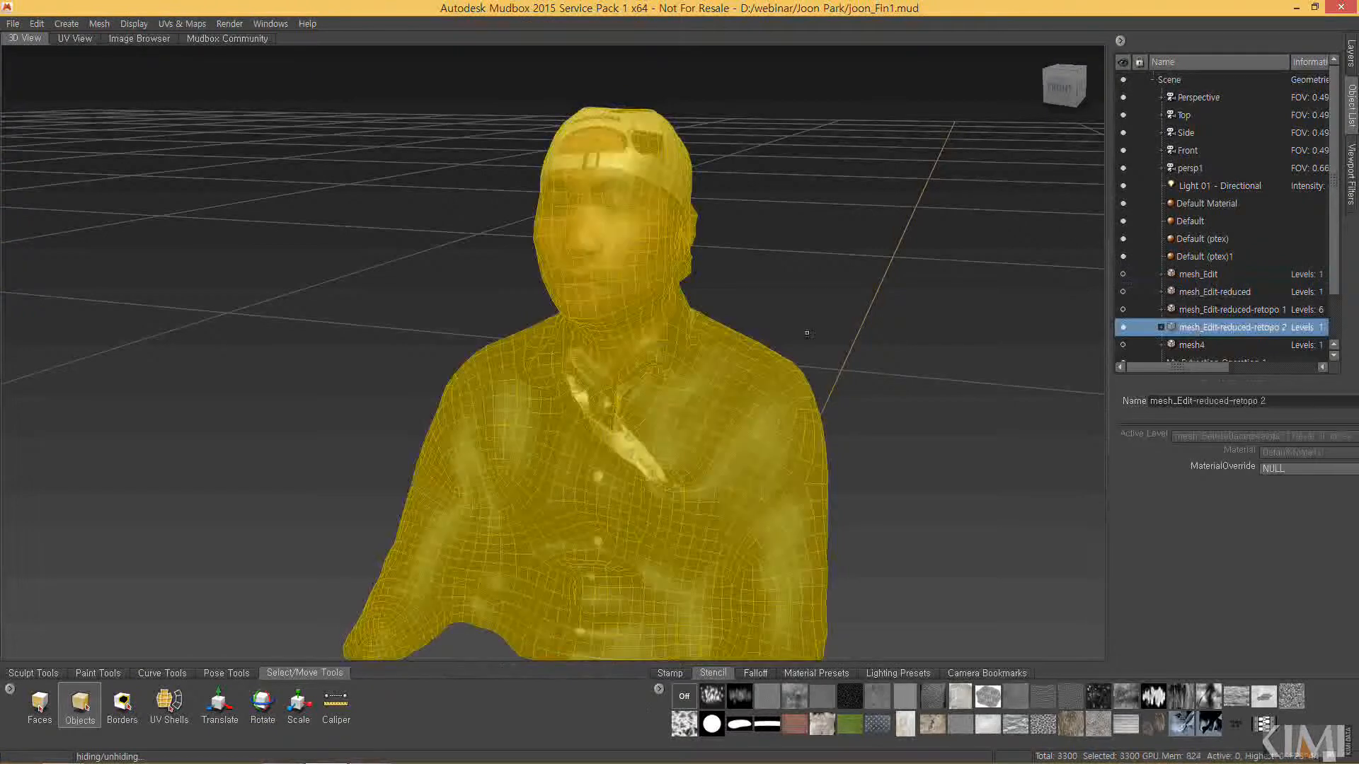
alt+drag(685, 362, 750, 354)
Check the retopo mesh's UV layout, then bring up the options for its joon paint layer
click(80, 42)
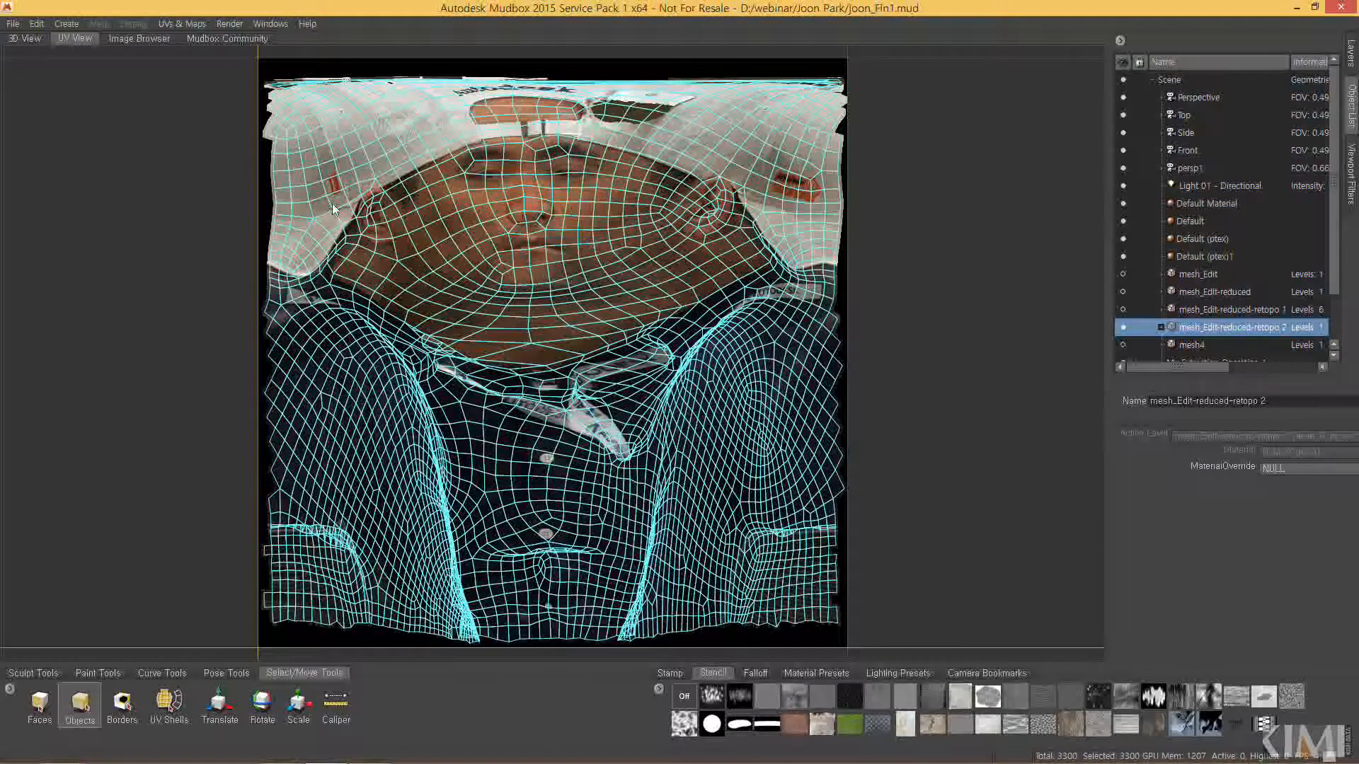
click(28, 41)
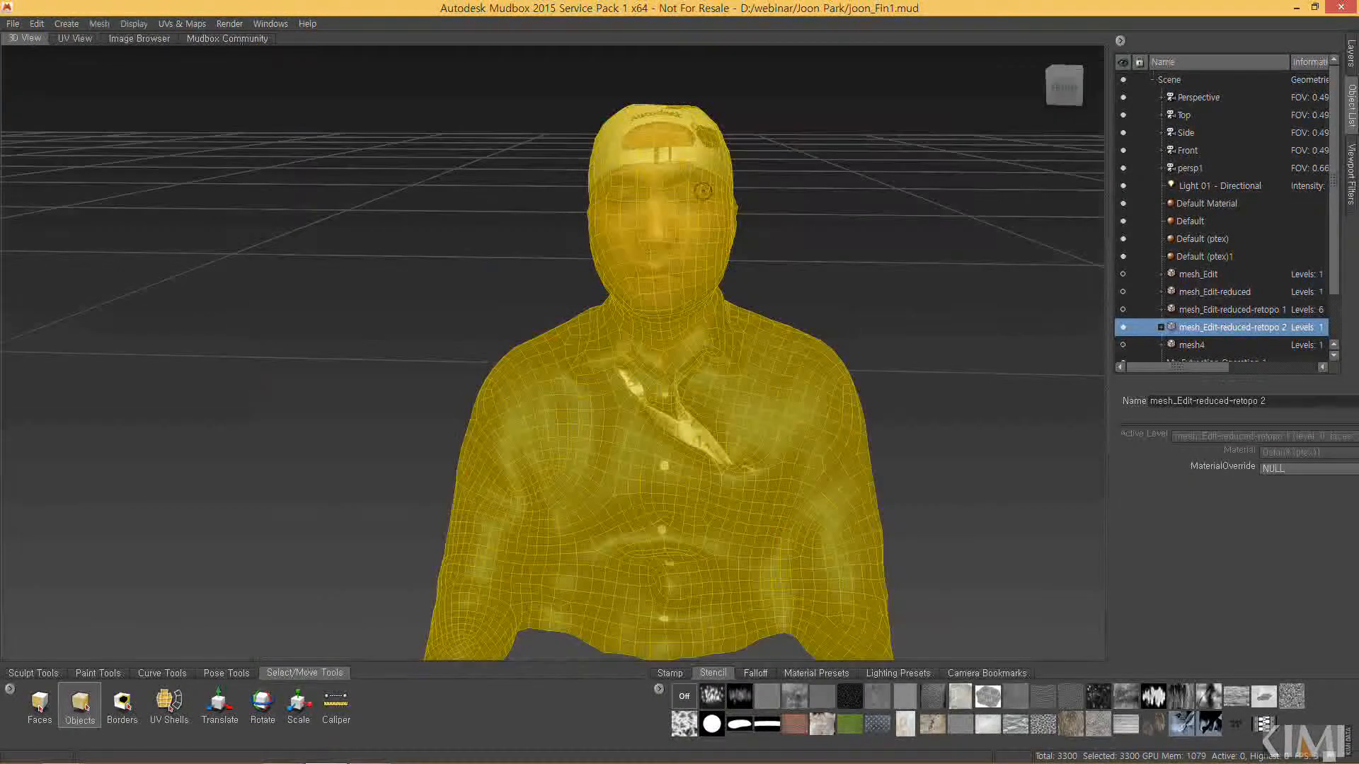
click(1350, 53)
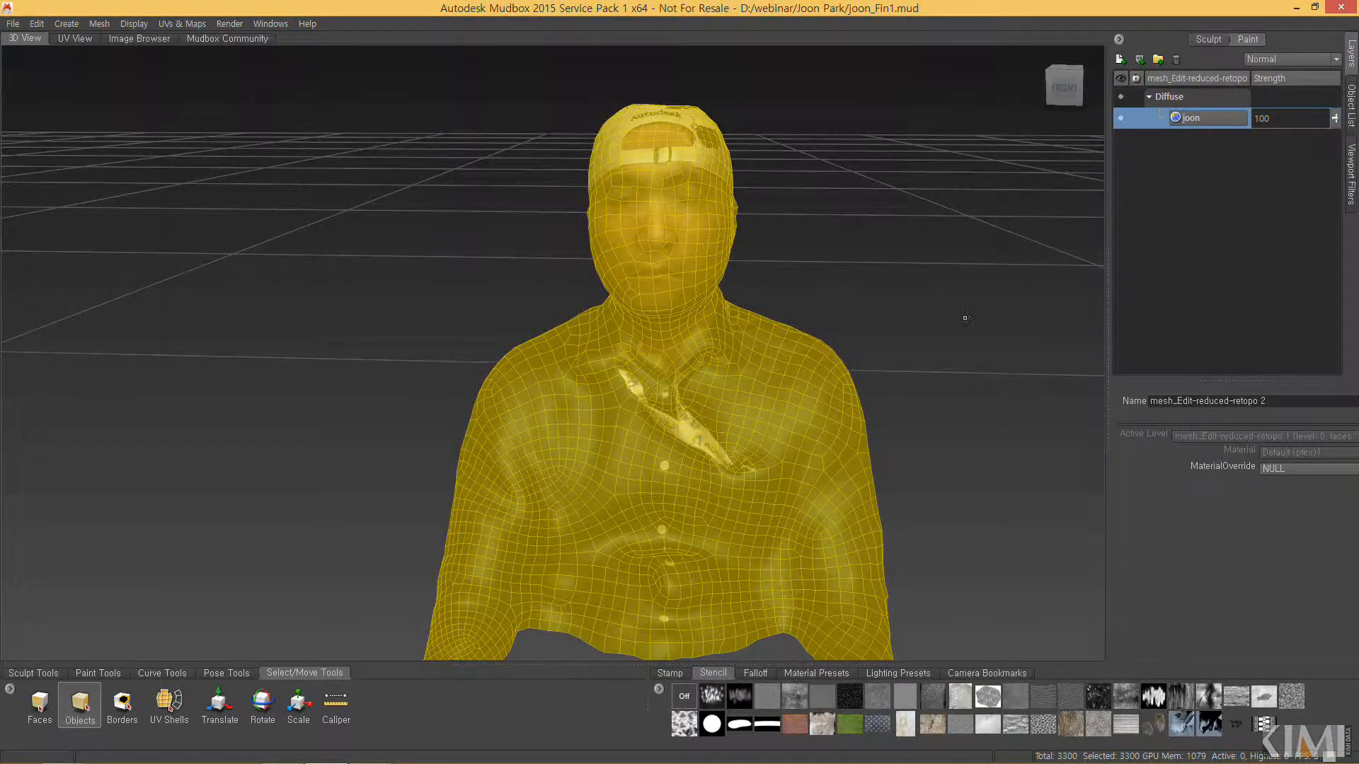
alt+drag(964, 316, 850, 336)
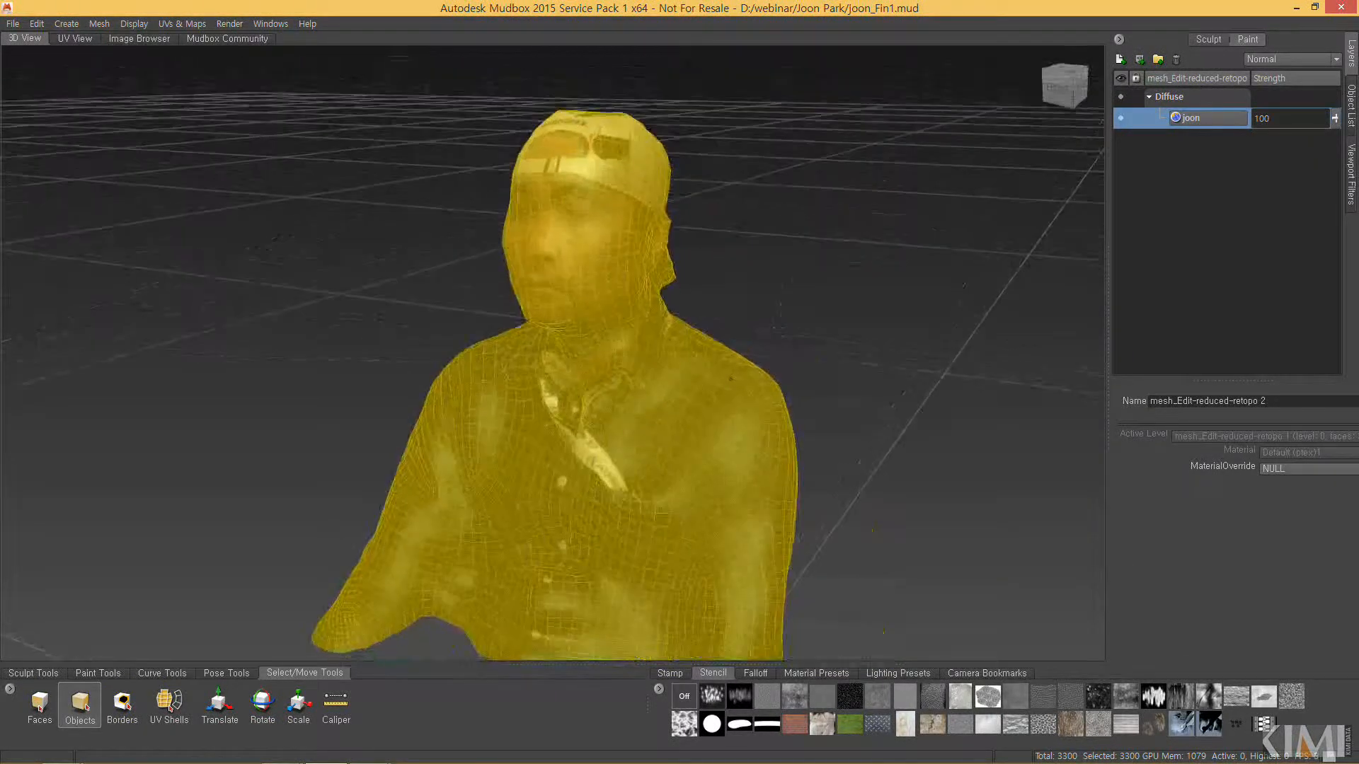
right_click(1221, 115)
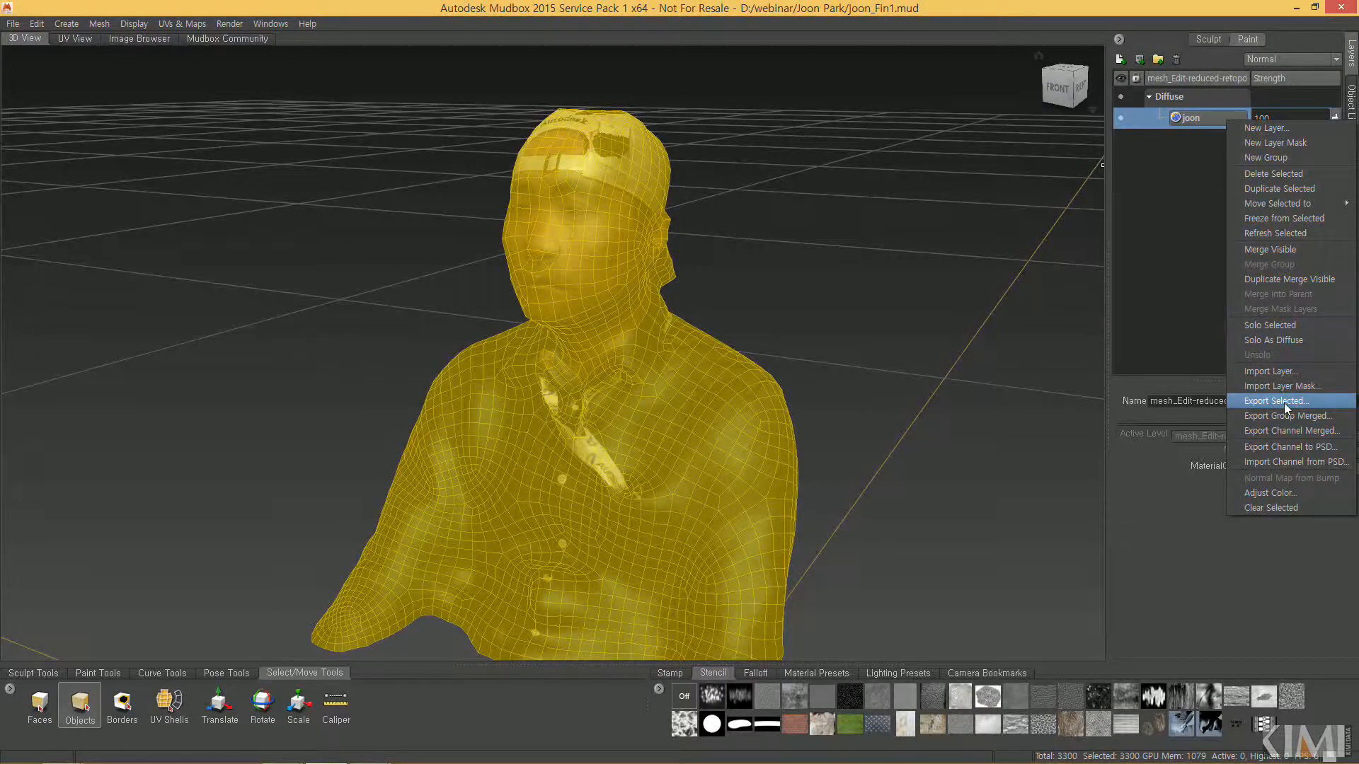
Dismiss the joon layer options and compare the UV layout against the textured 3D bust twice
click(1181, 256)
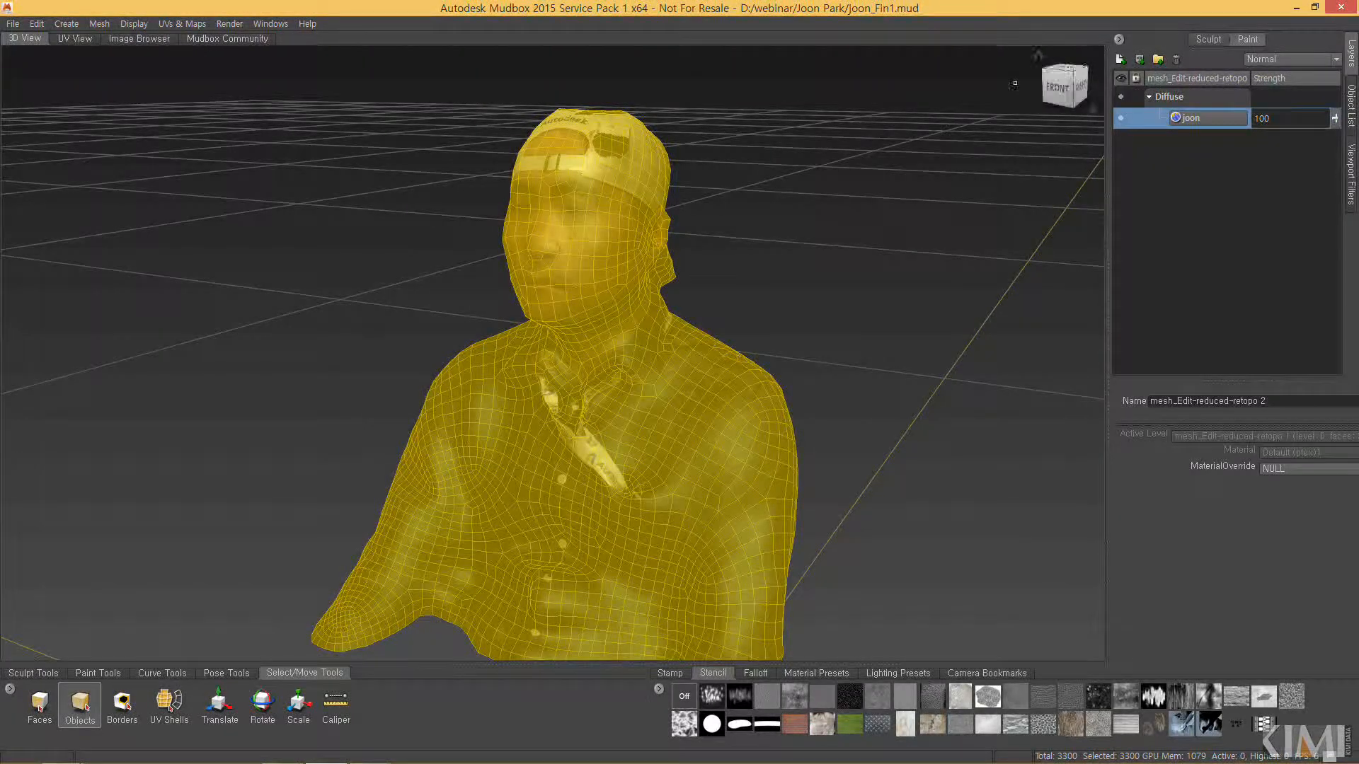
click(74, 39)
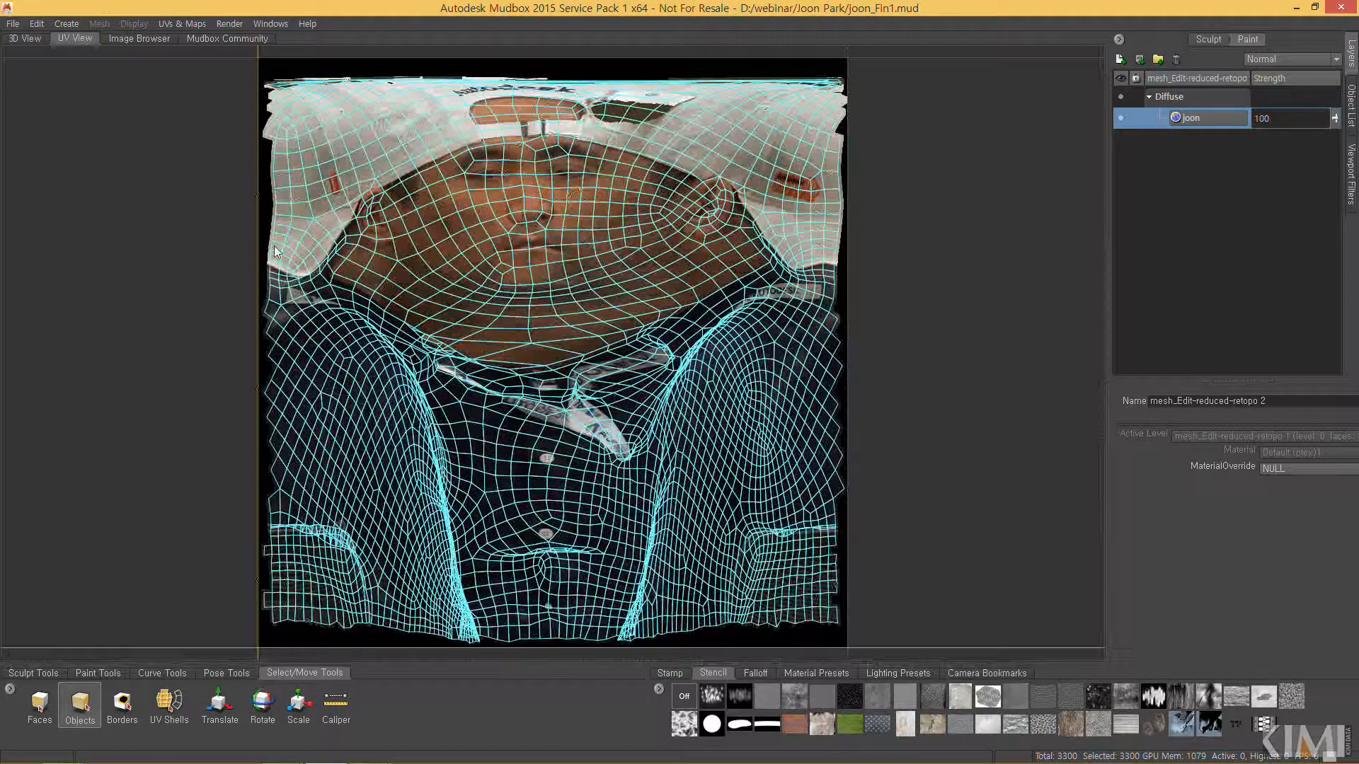
click(25, 38)
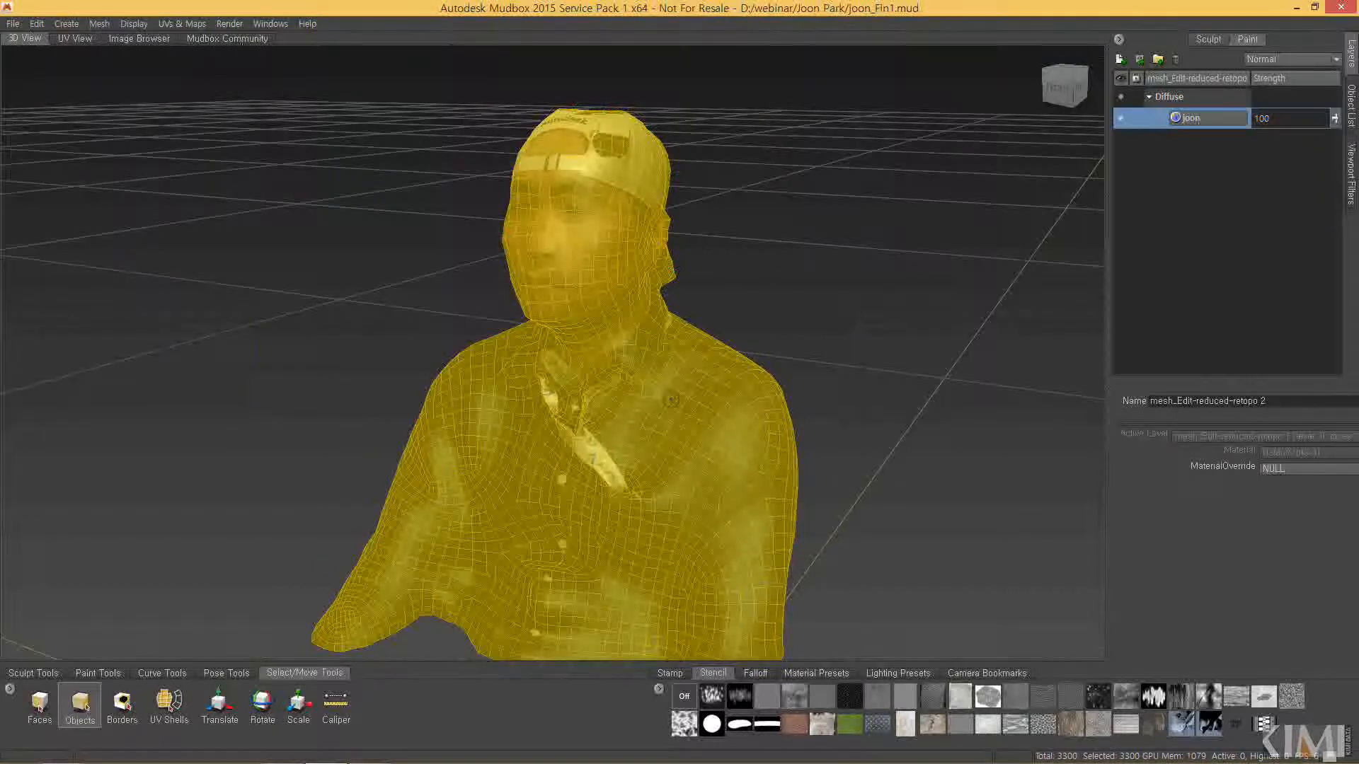
click(74, 38)
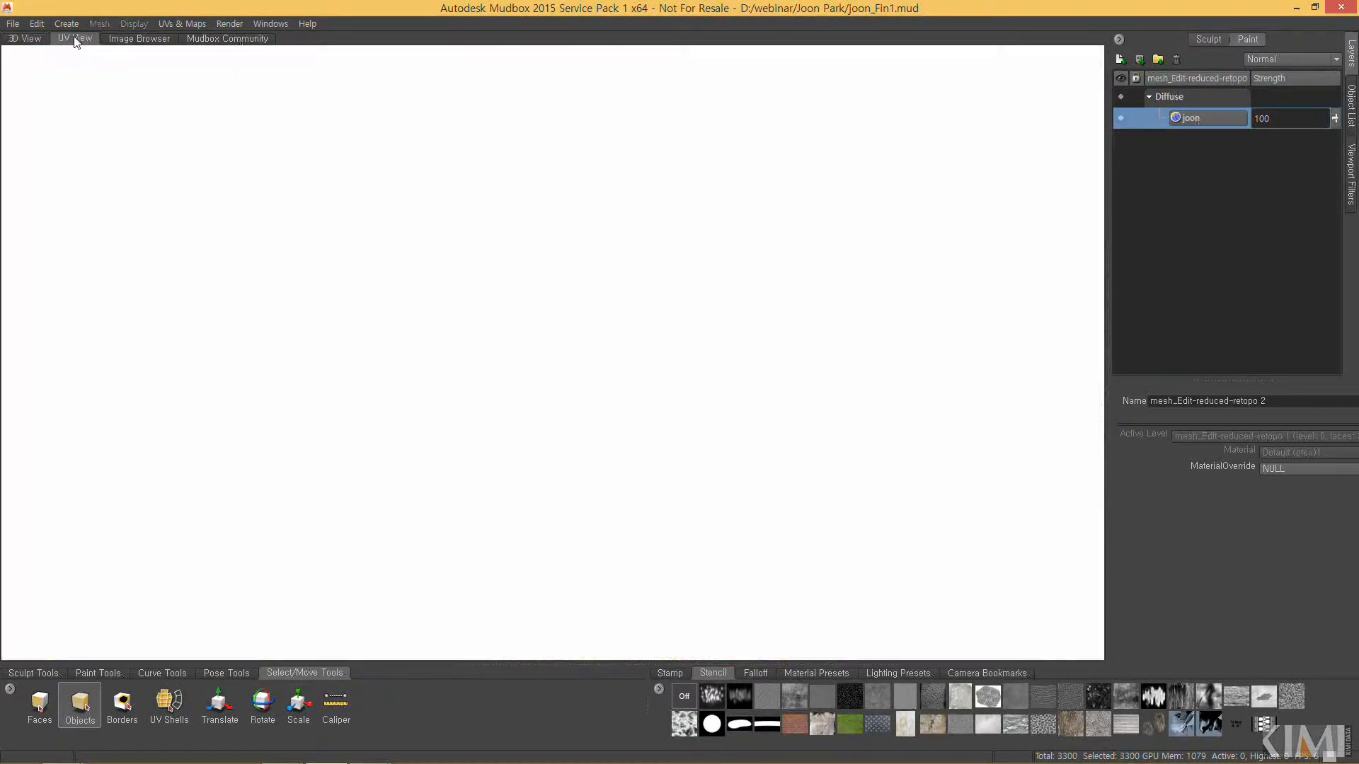
click(26, 39)
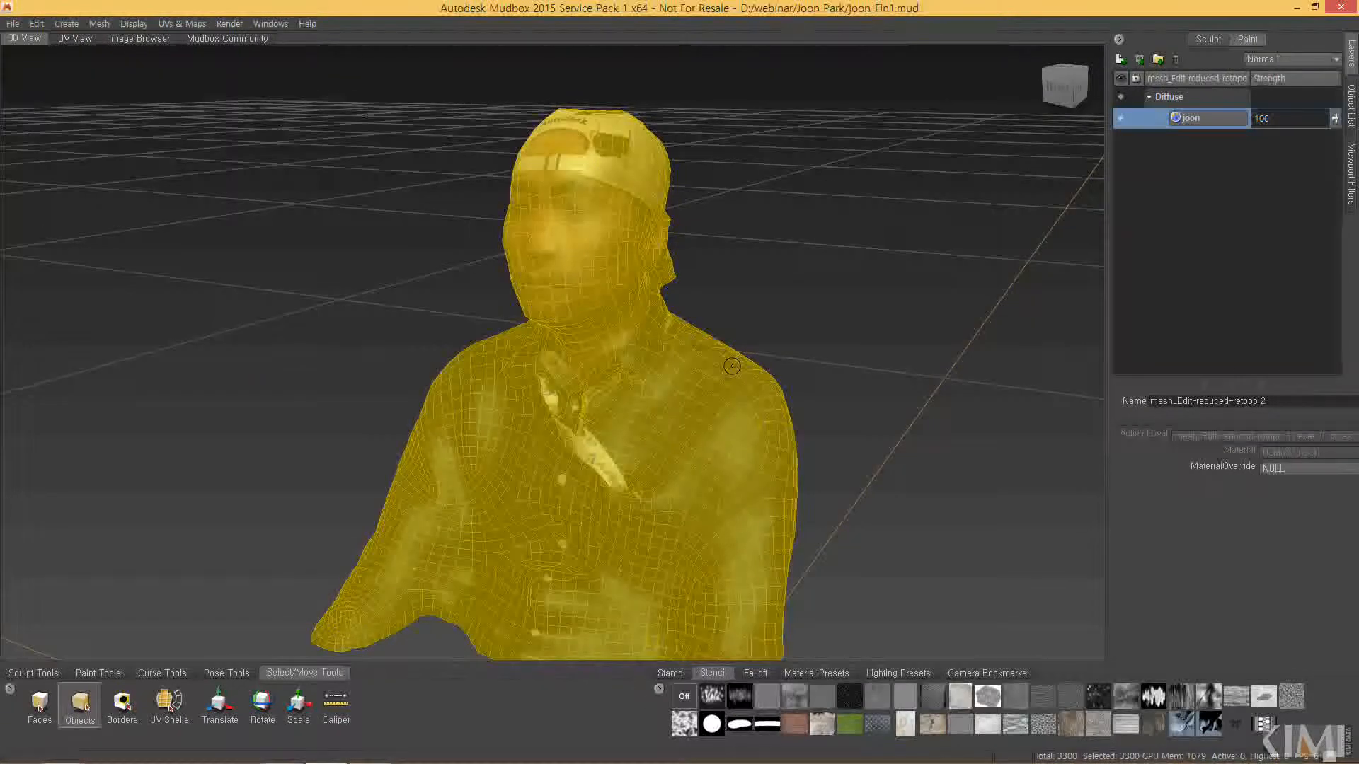
alt+drag(729, 350, 752, 360)
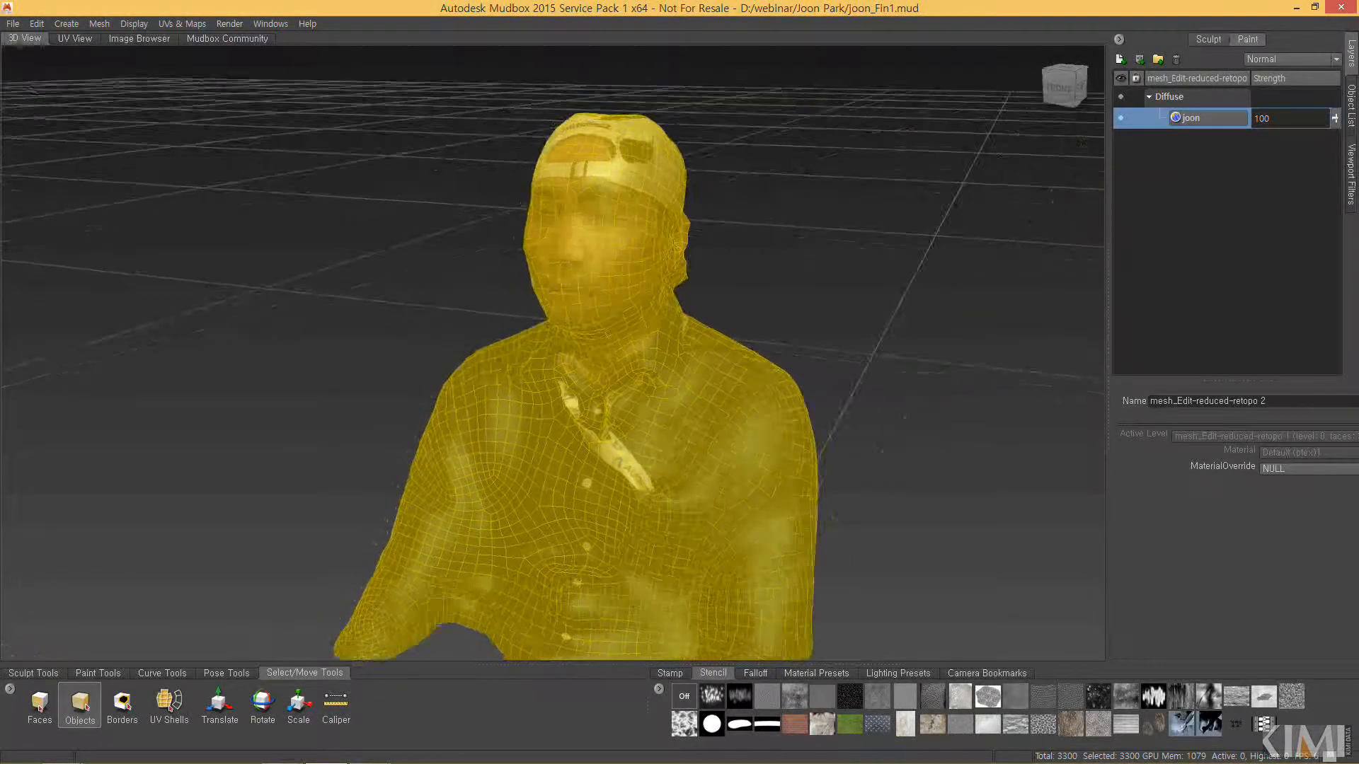